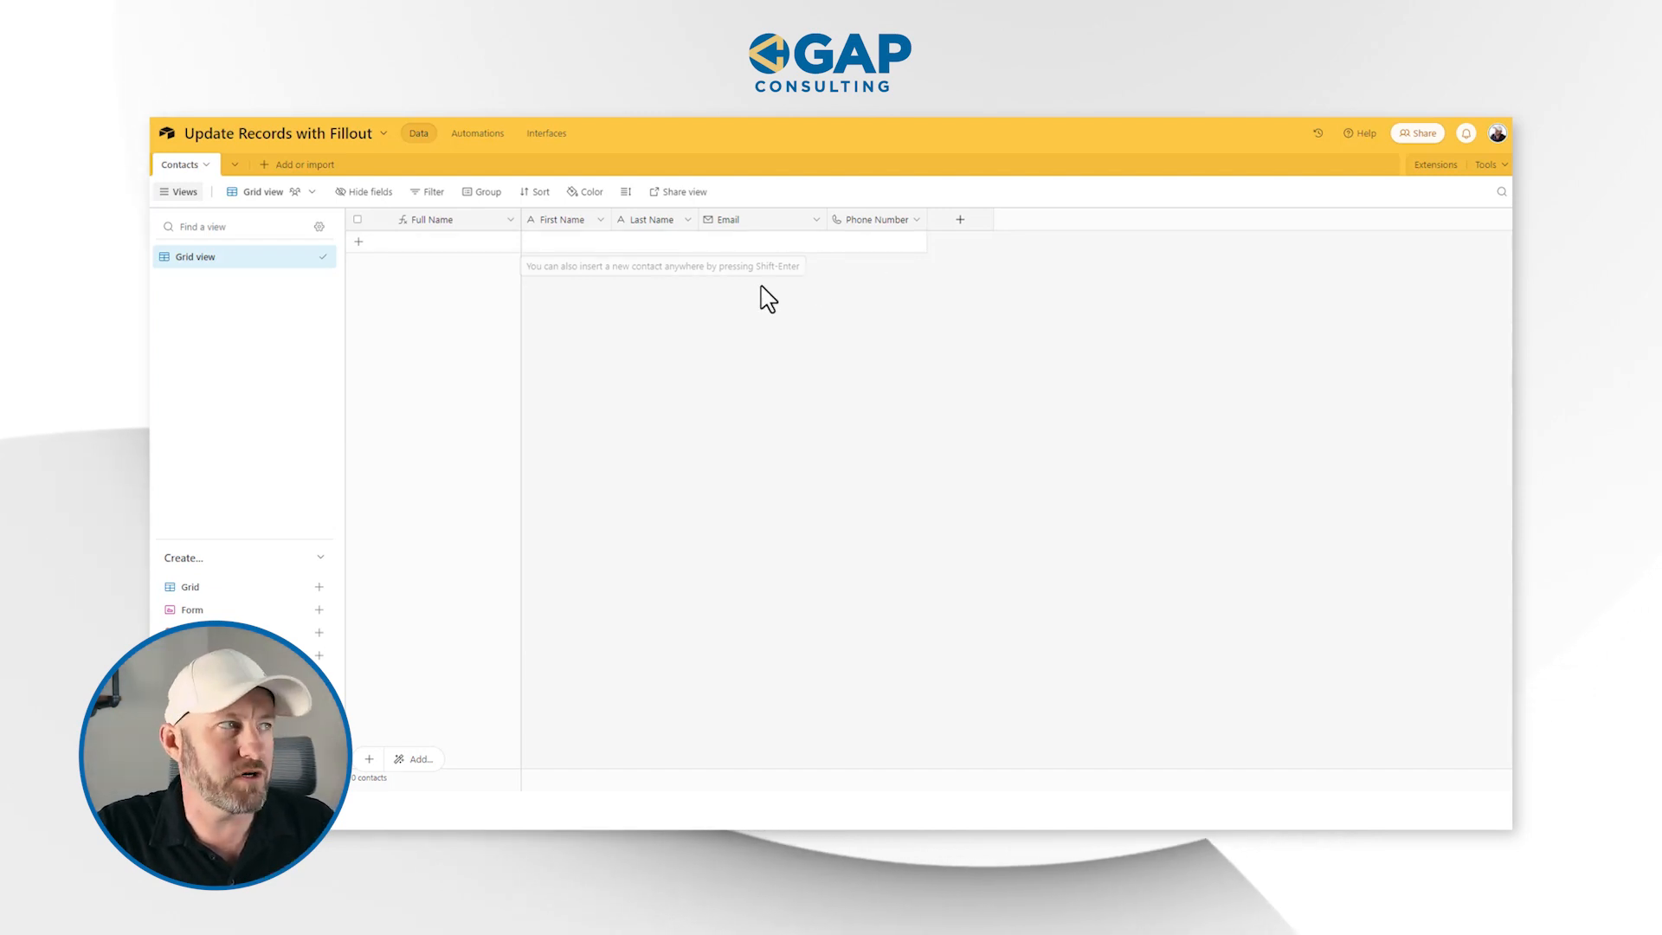
Inspect the formula of the Full Name primary field in the Contacts table
double_click(420, 223)
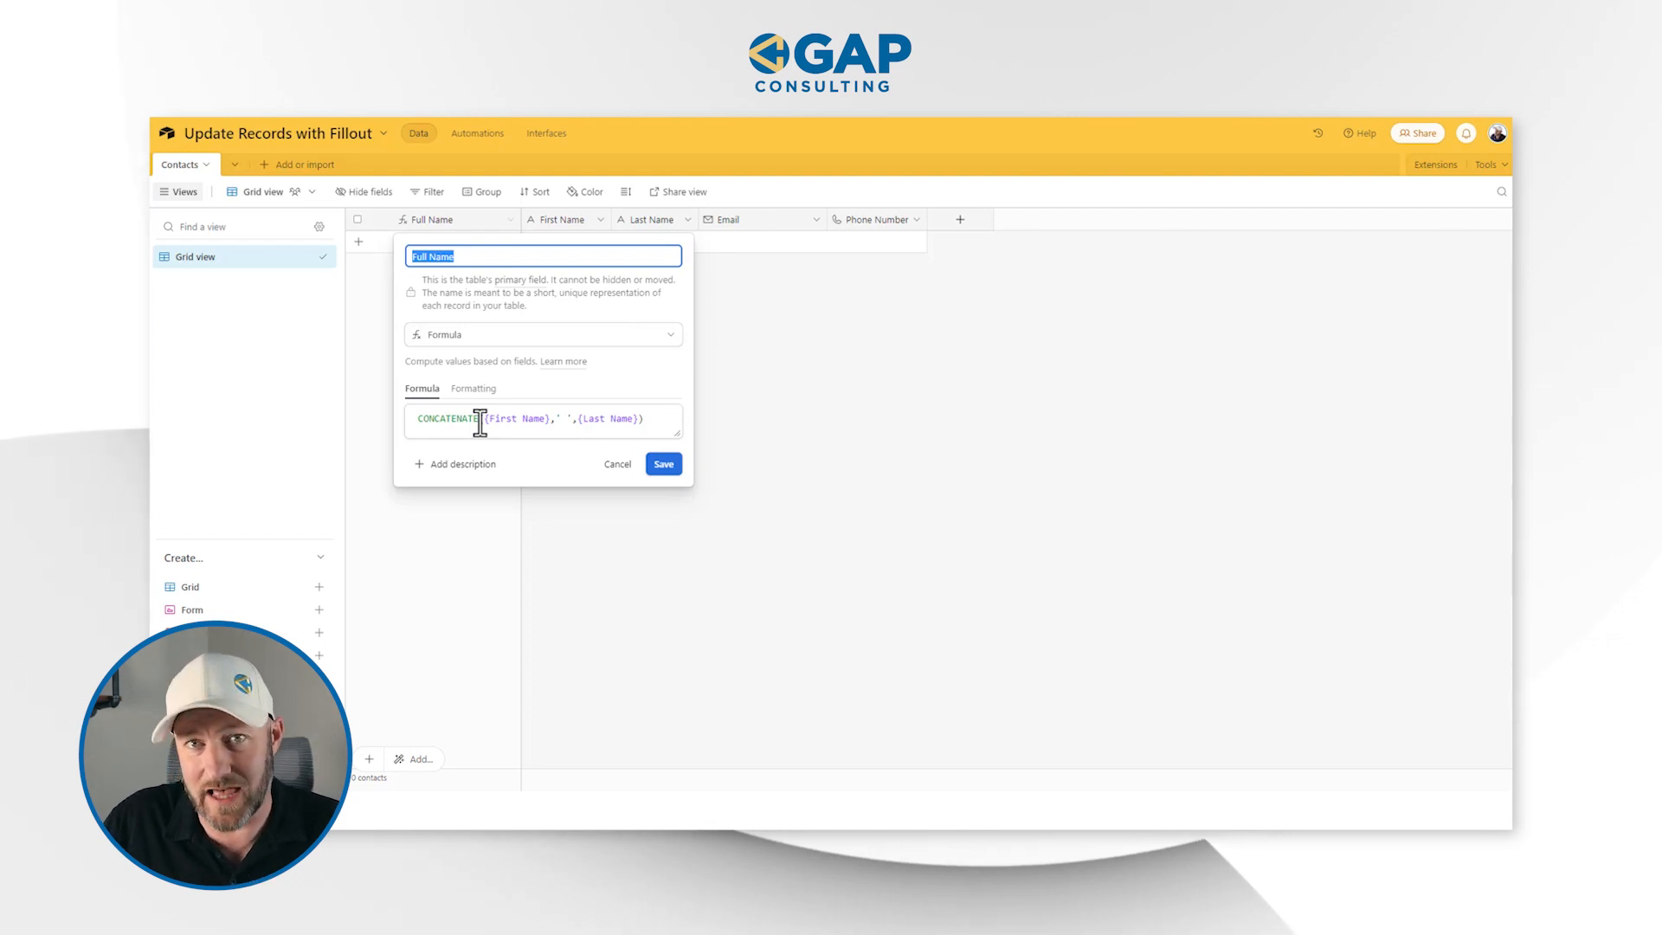
click(663, 465)
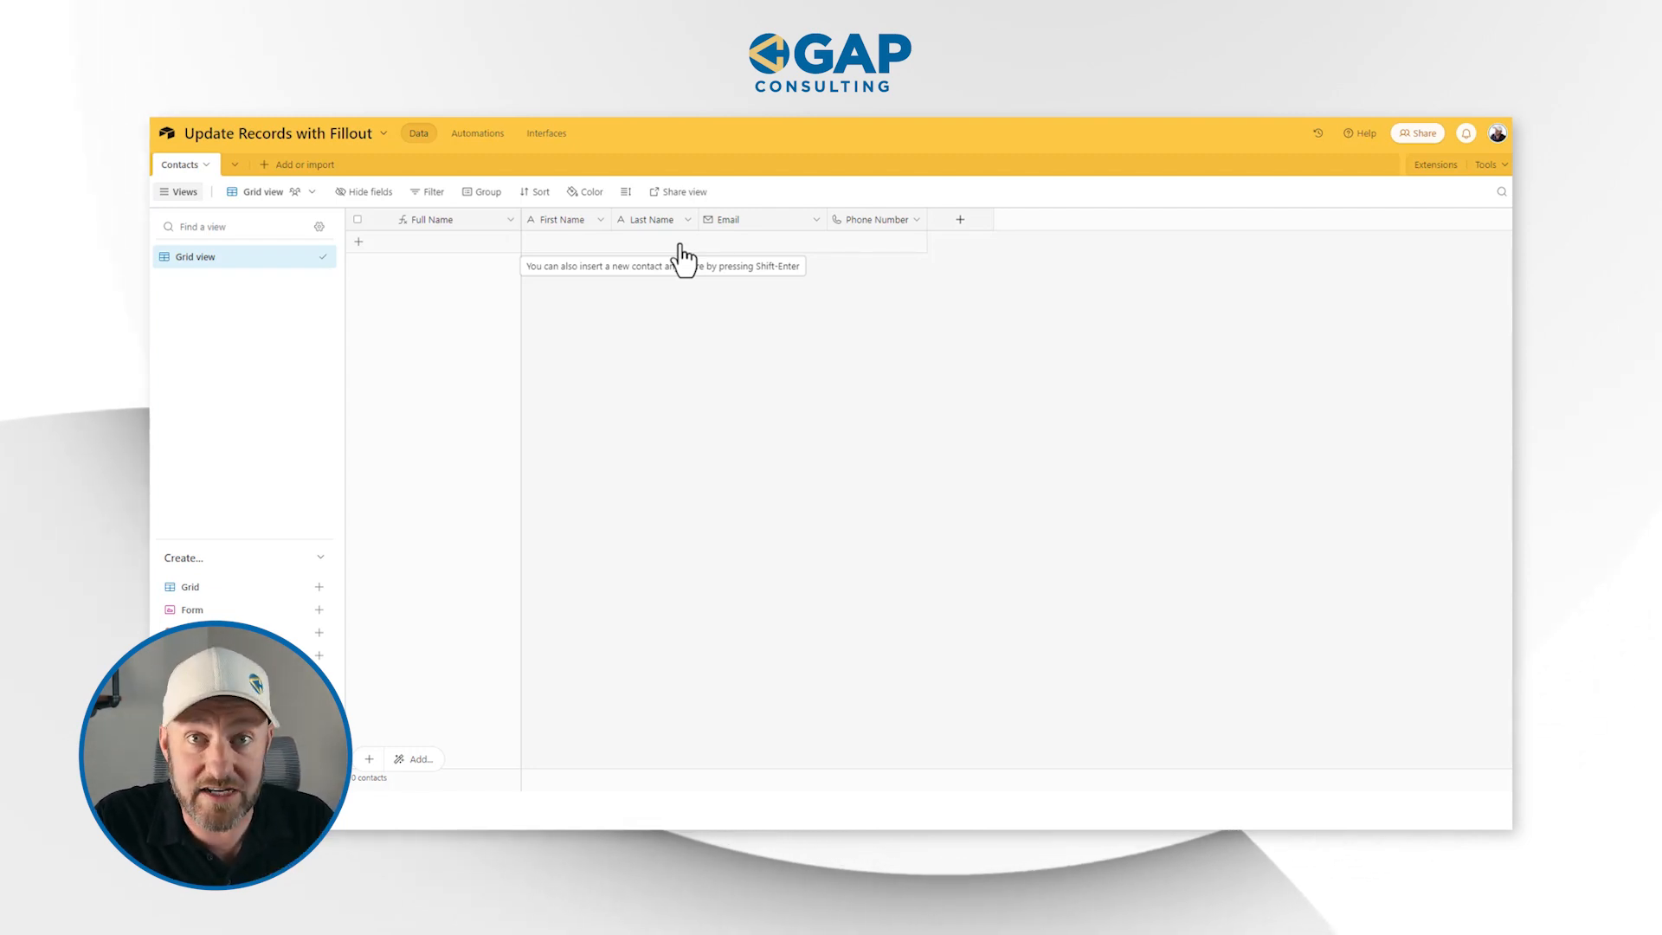
Switch to Fillout and start a new connected form using the Airtable integration
mouse_move(178, 616)
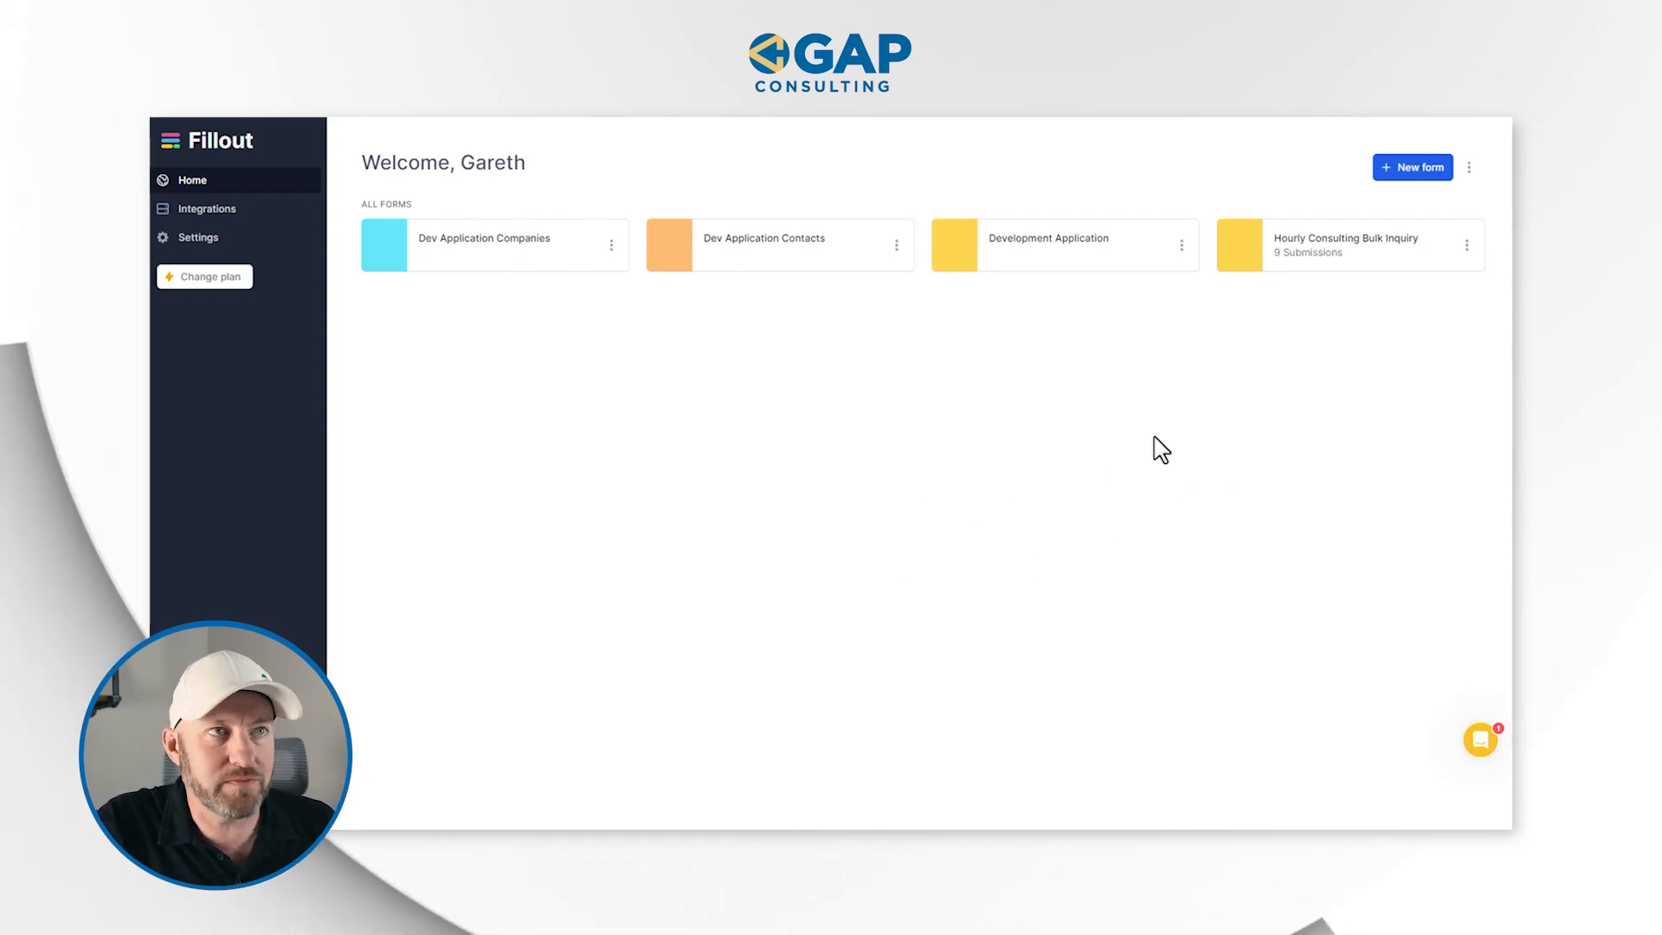
click(1417, 170)
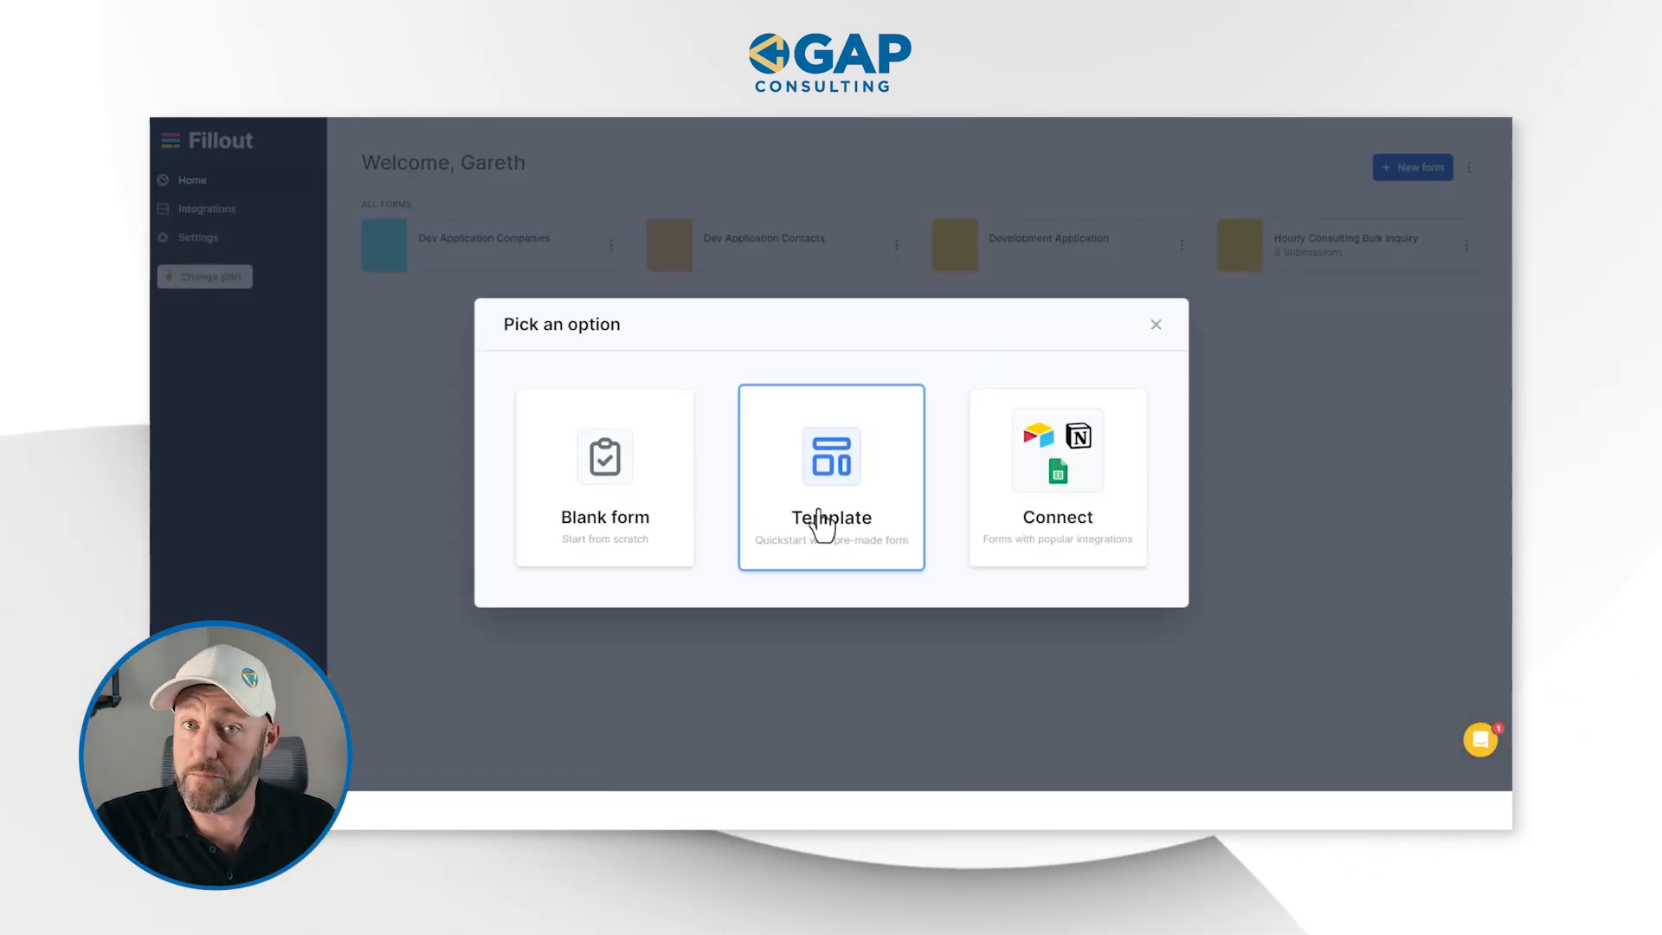
click(1049, 465)
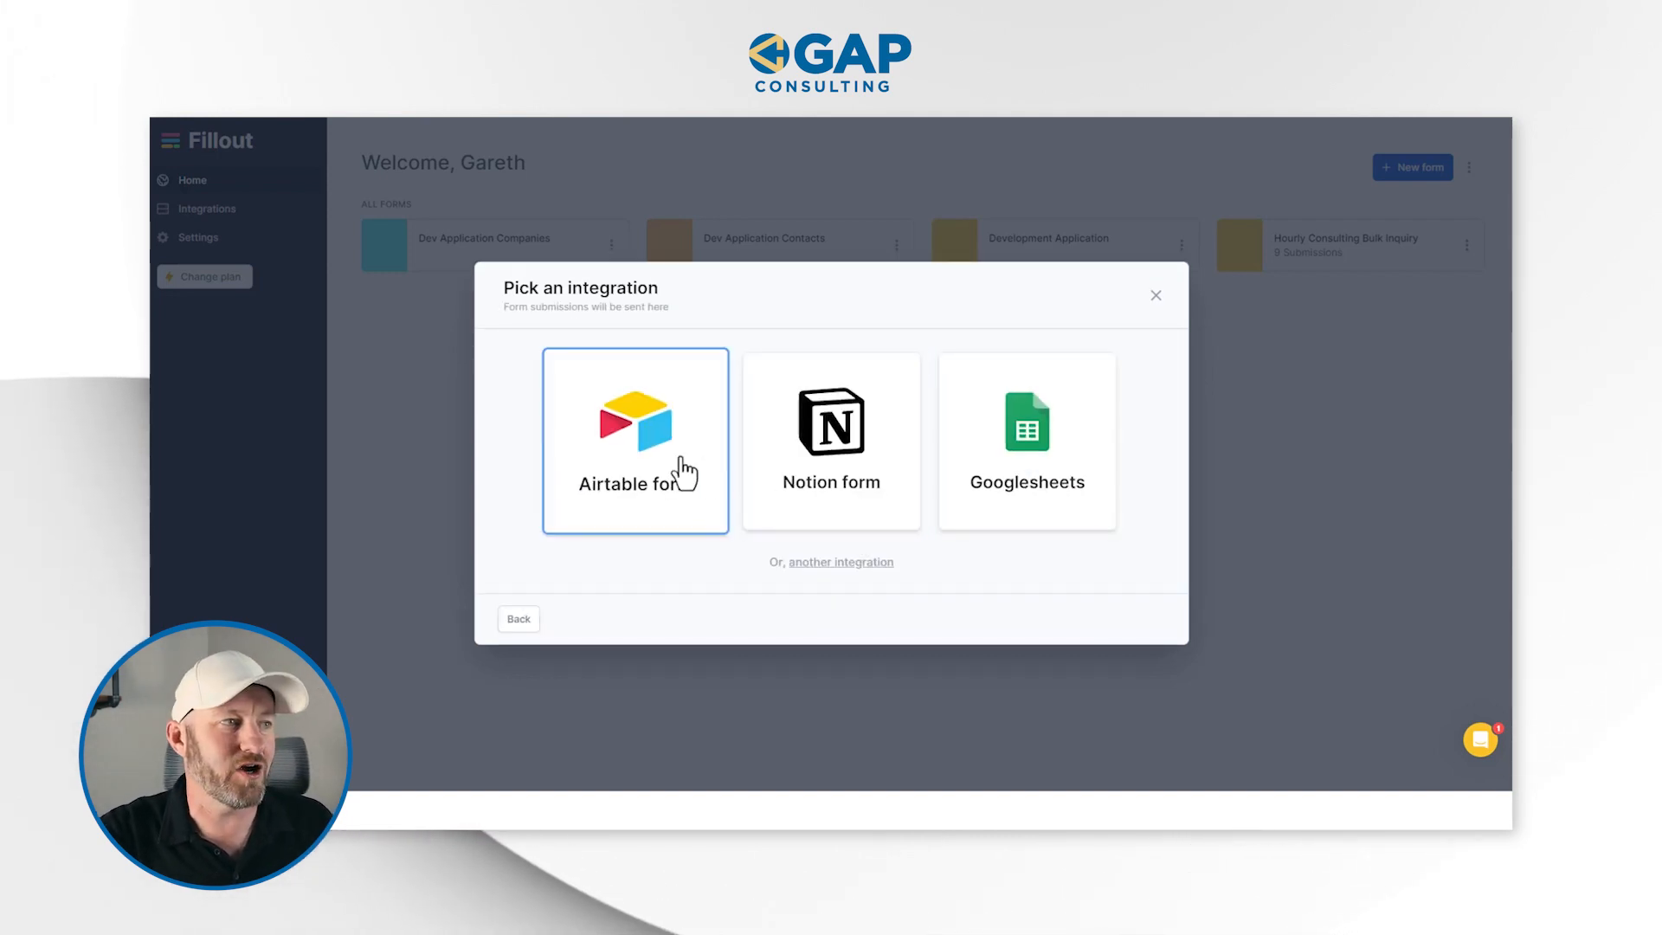
click(638, 459)
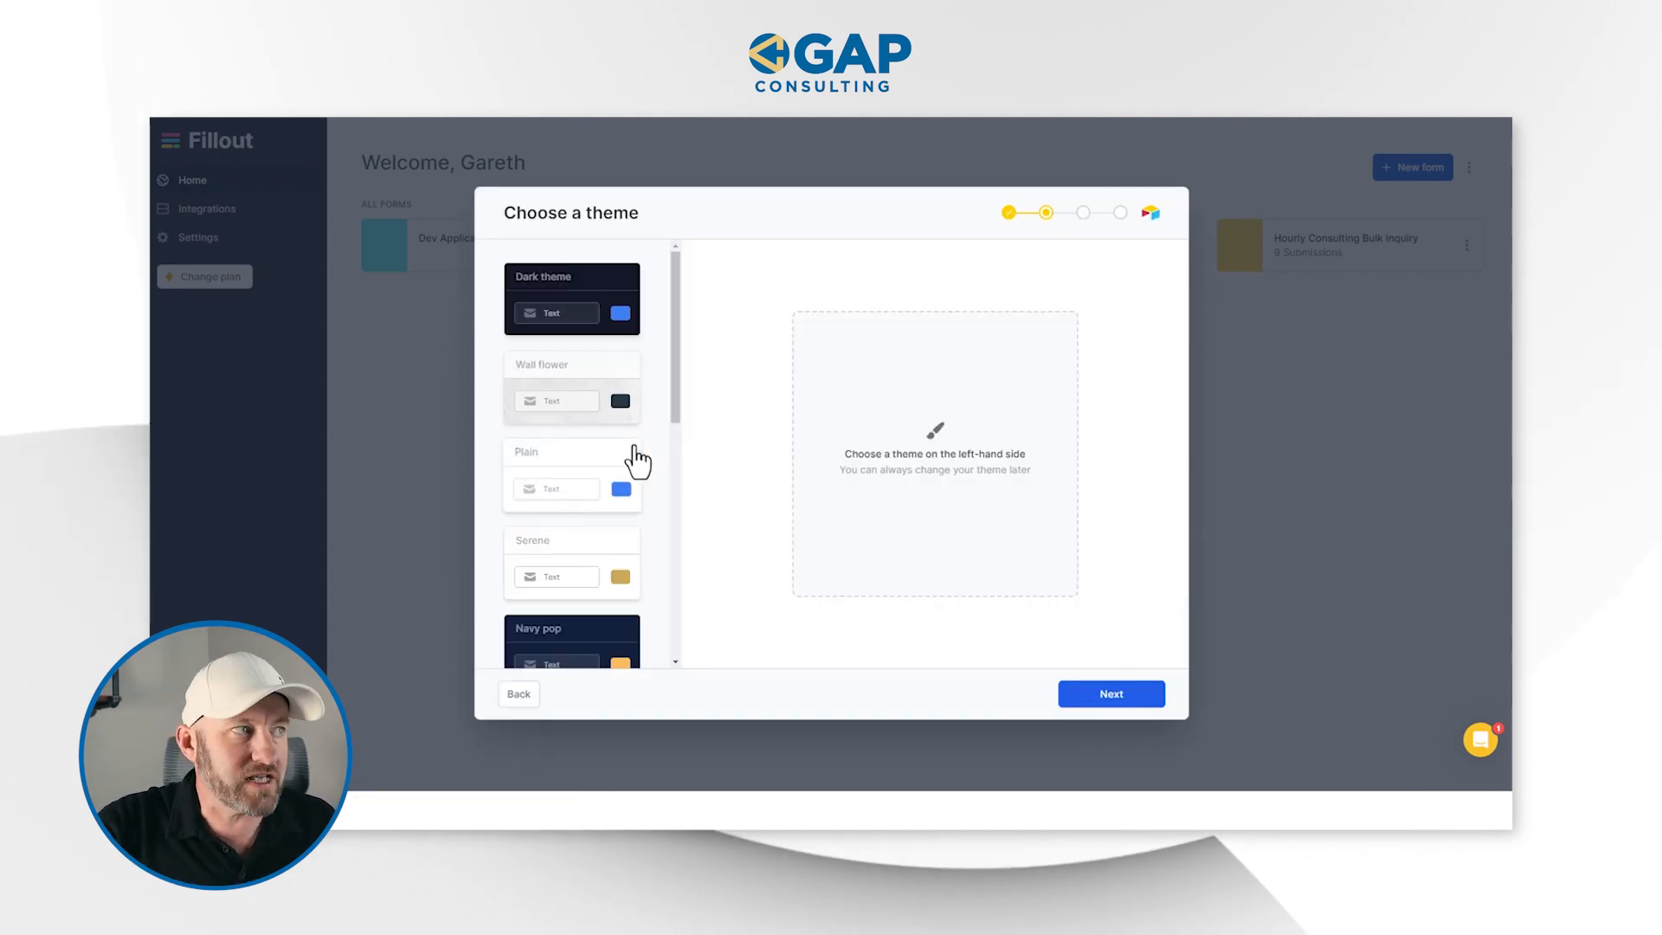
Choose the Simple purple theme for the new form and continue to the connection setup
scroll(593, 456, down, 6)
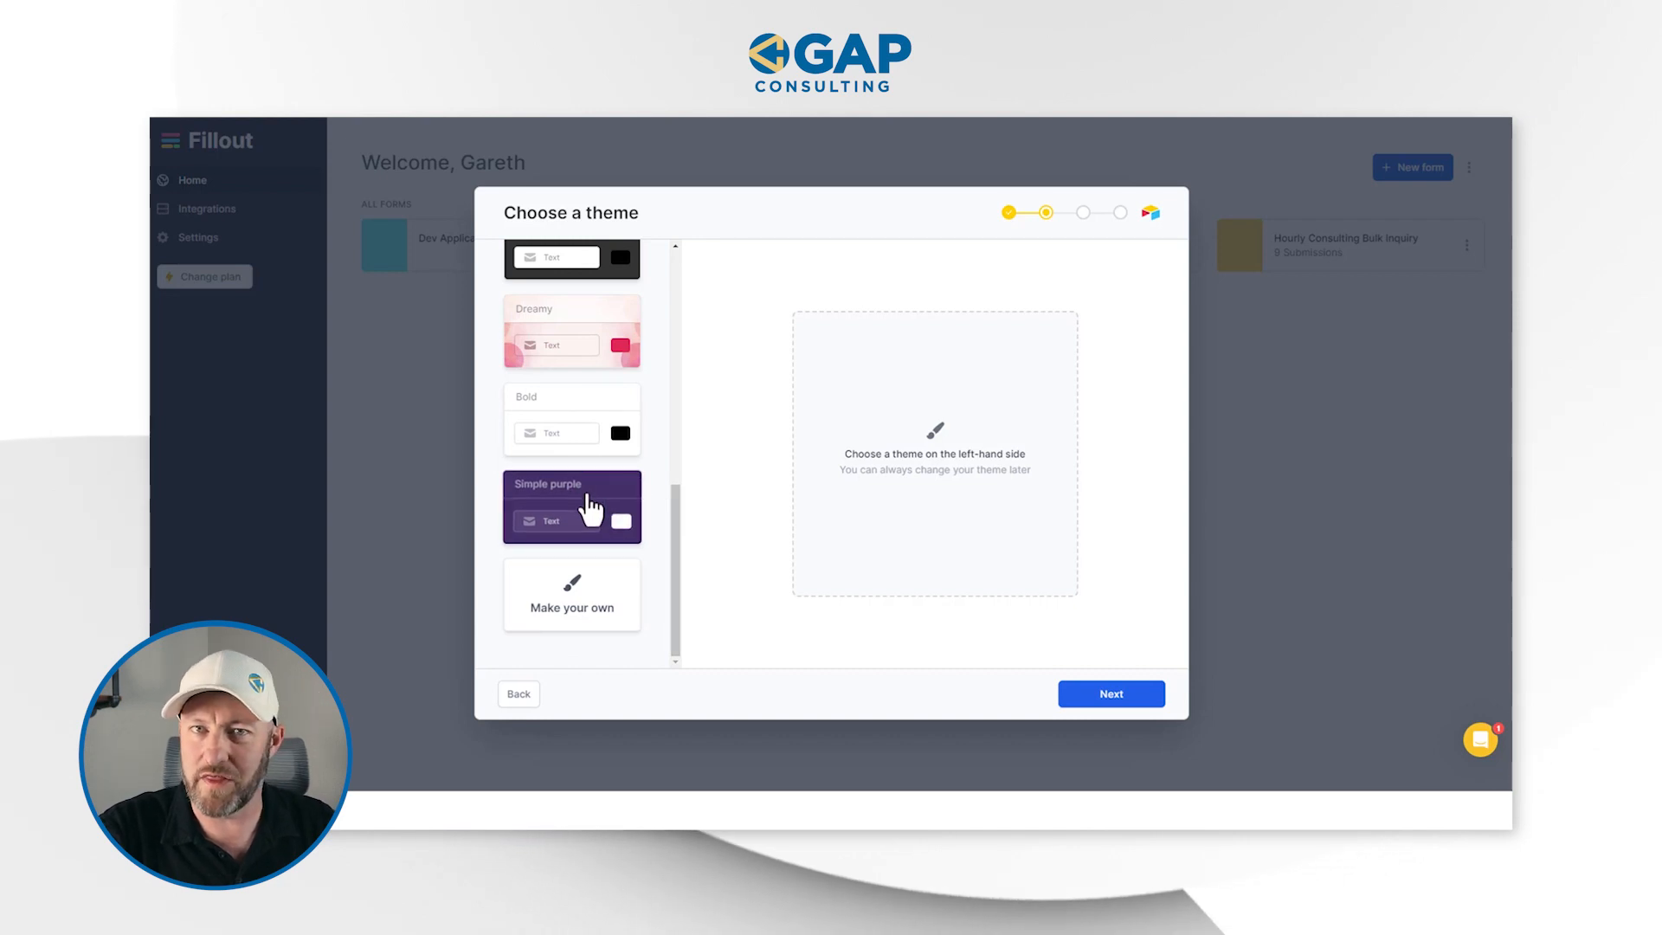
click(591, 509)
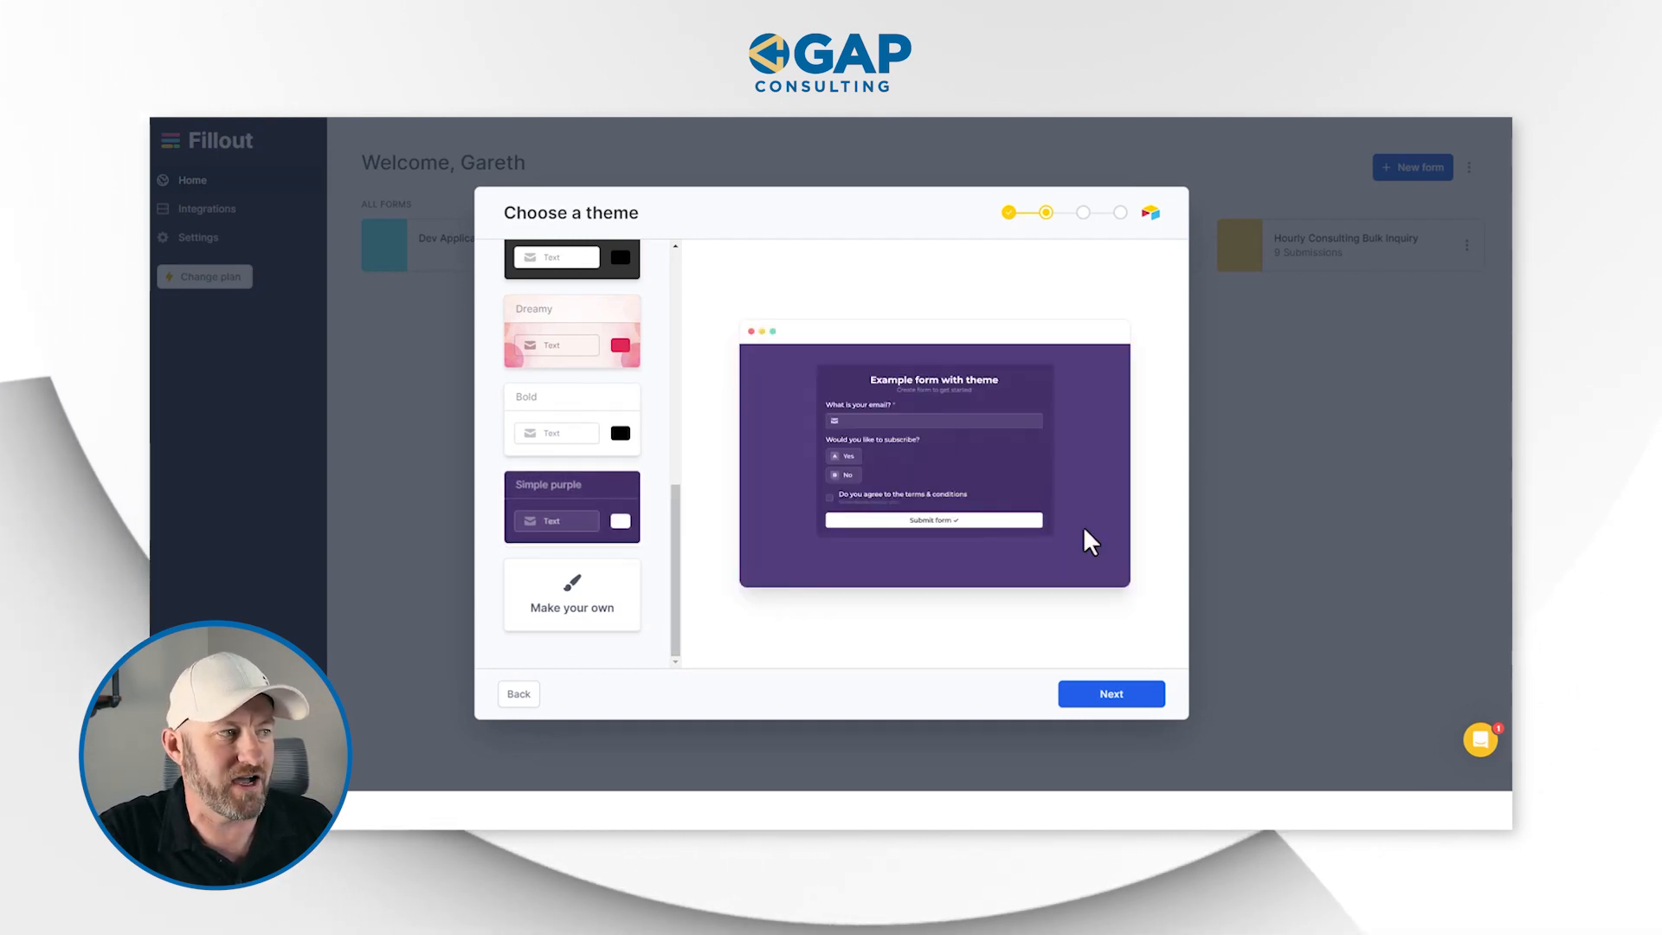
click(1114, 695)
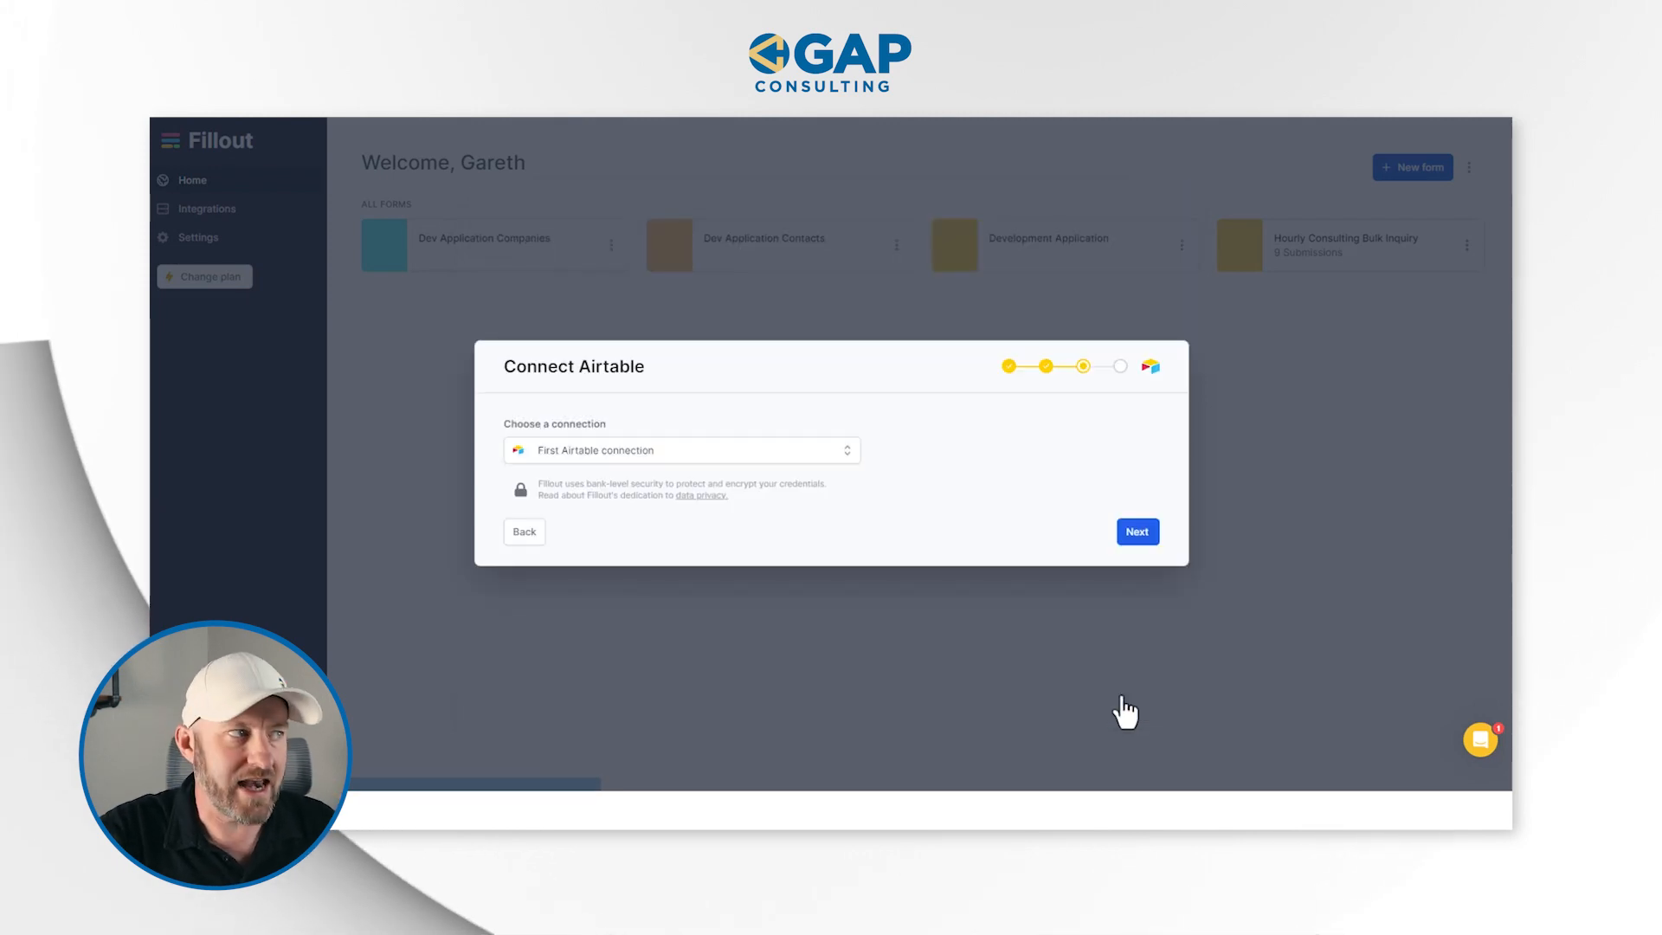
Use First Airtable connection as the form's Airtable connection and proceed to the response storage settings
click(694, 455)
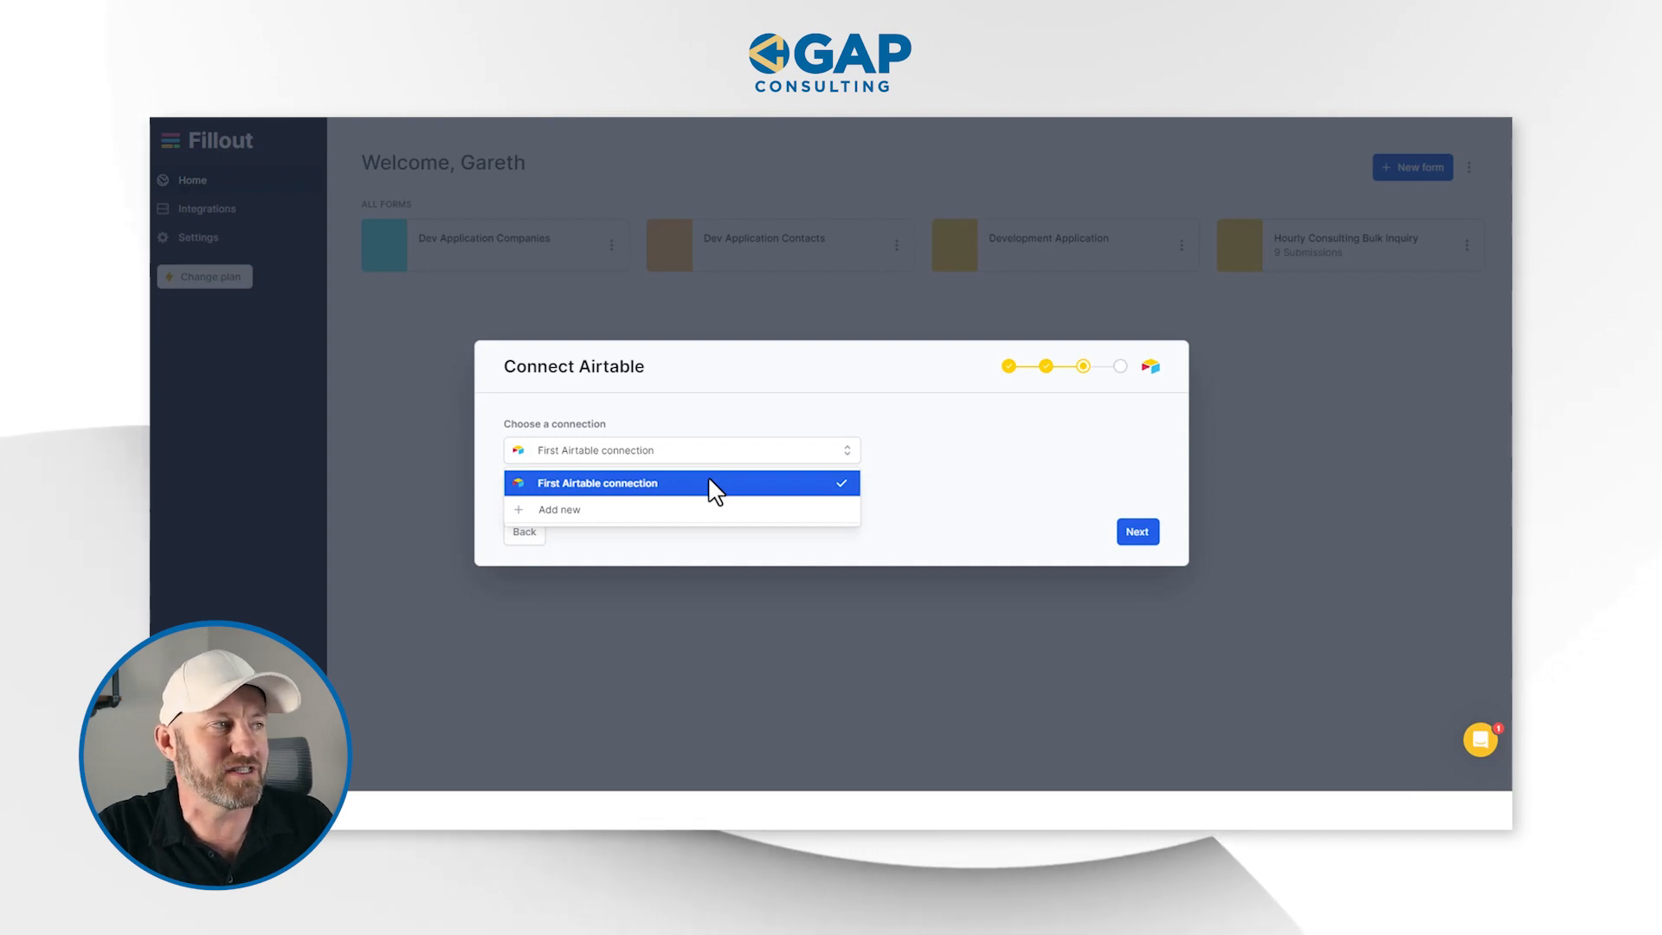
click(715, 490)
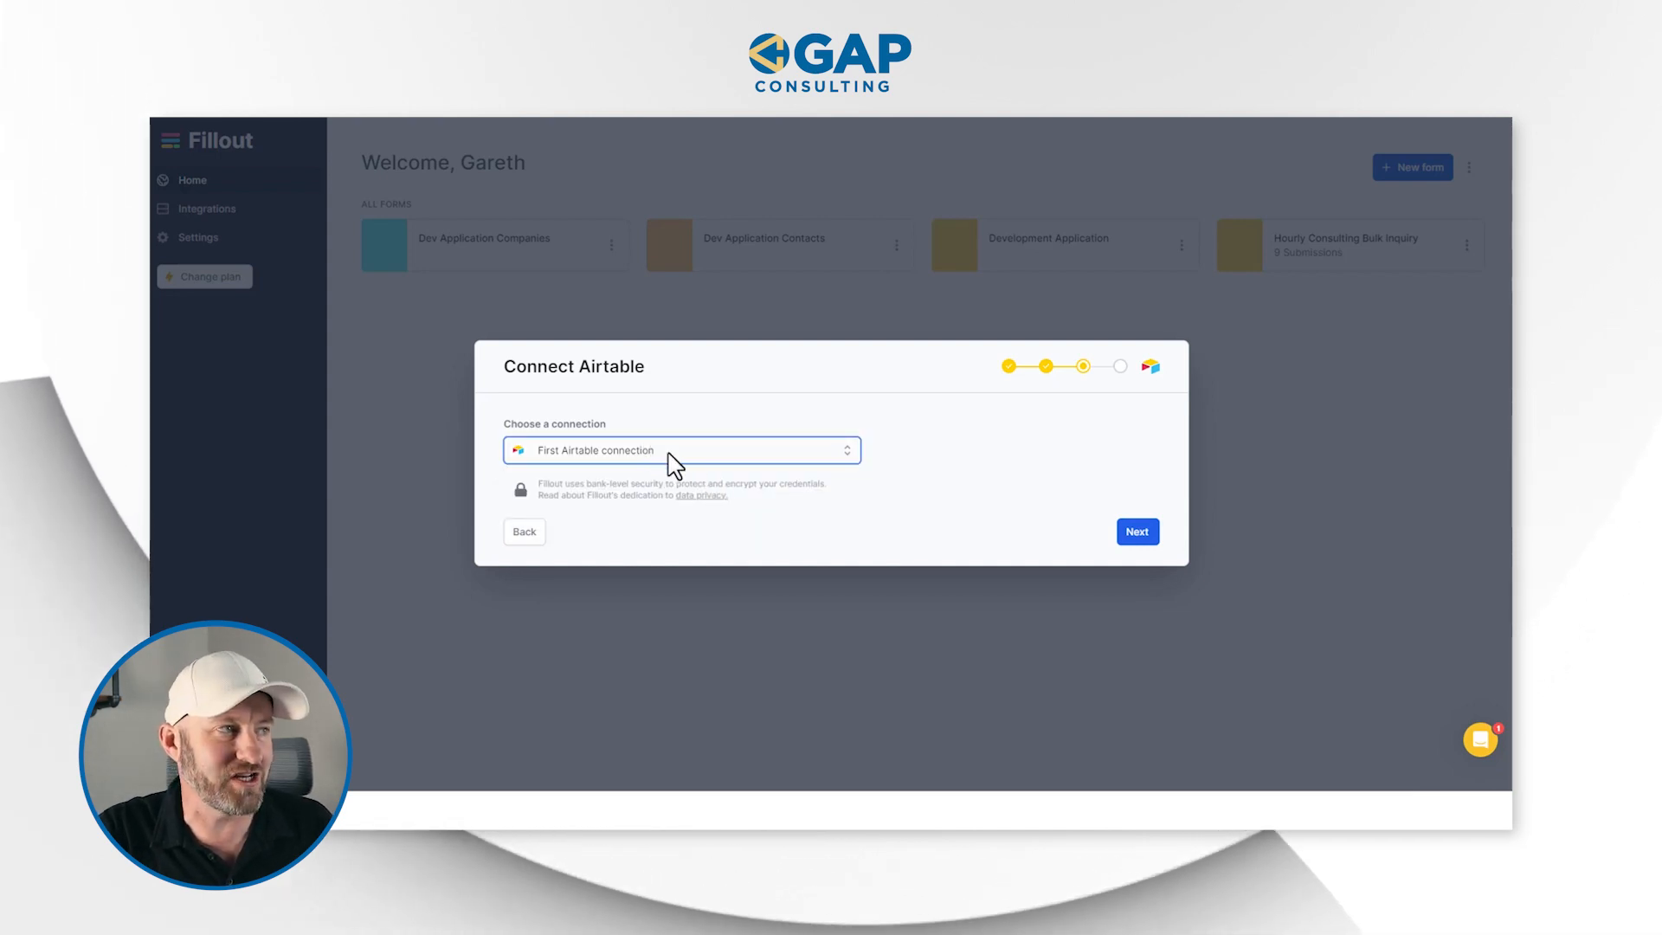
click(678, 466)
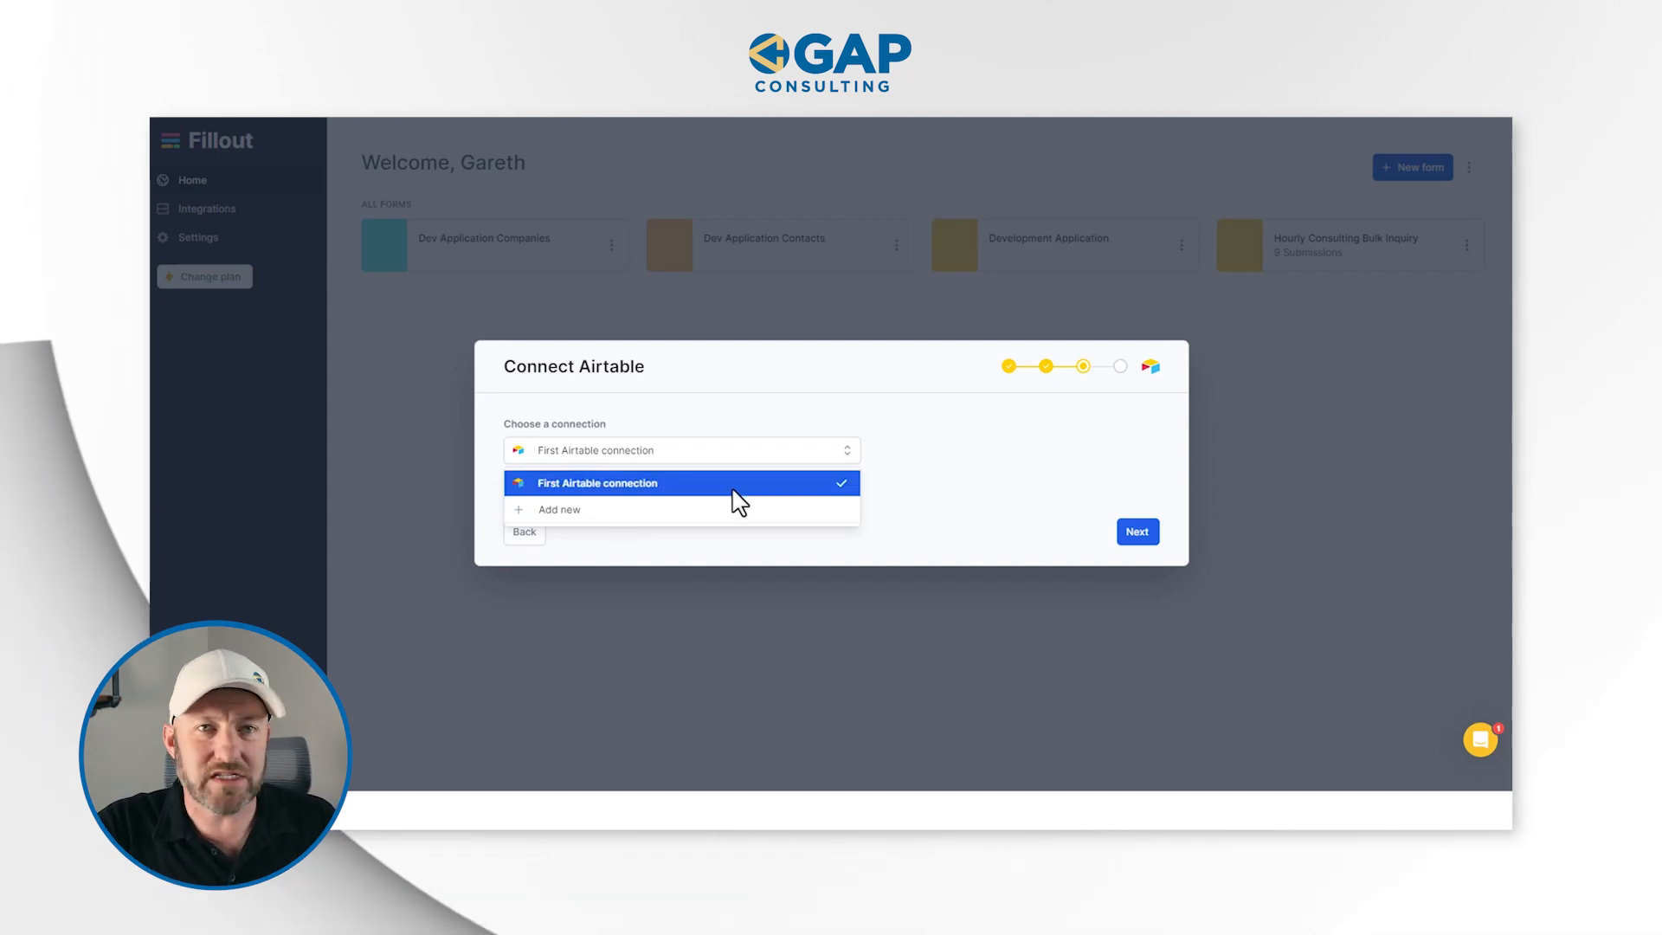
click(742, 486)
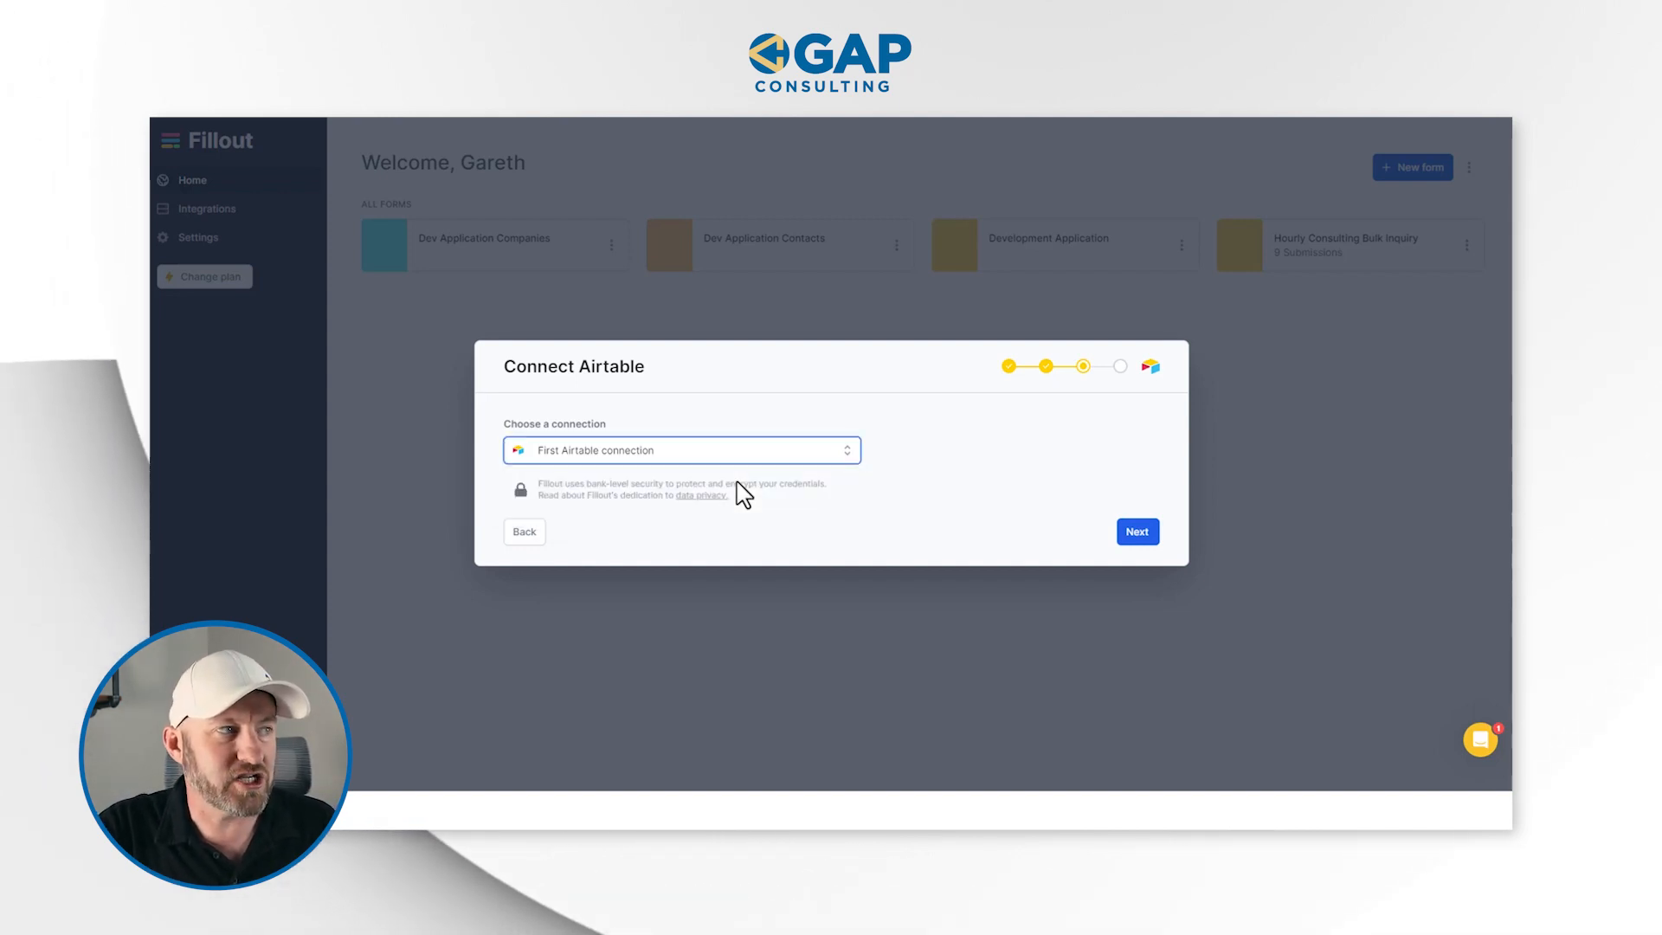
click(1134, 532)
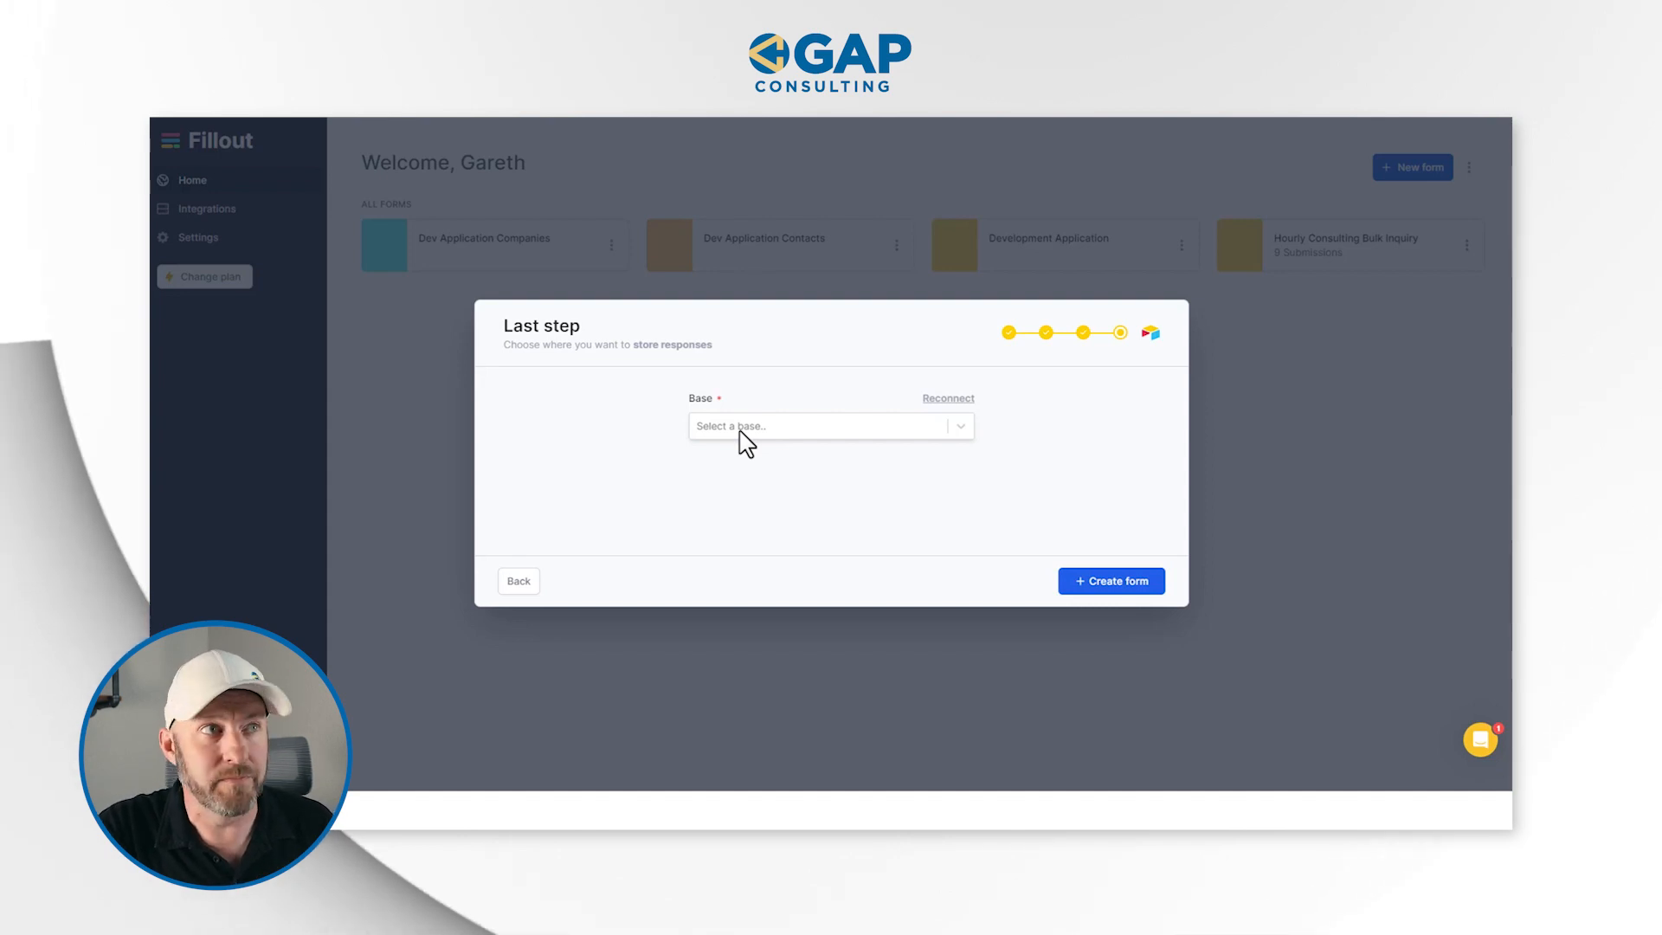
Copy the base name from Airtable and select Update Records with Fillout as the response base in Fillout
click(1164, 109)
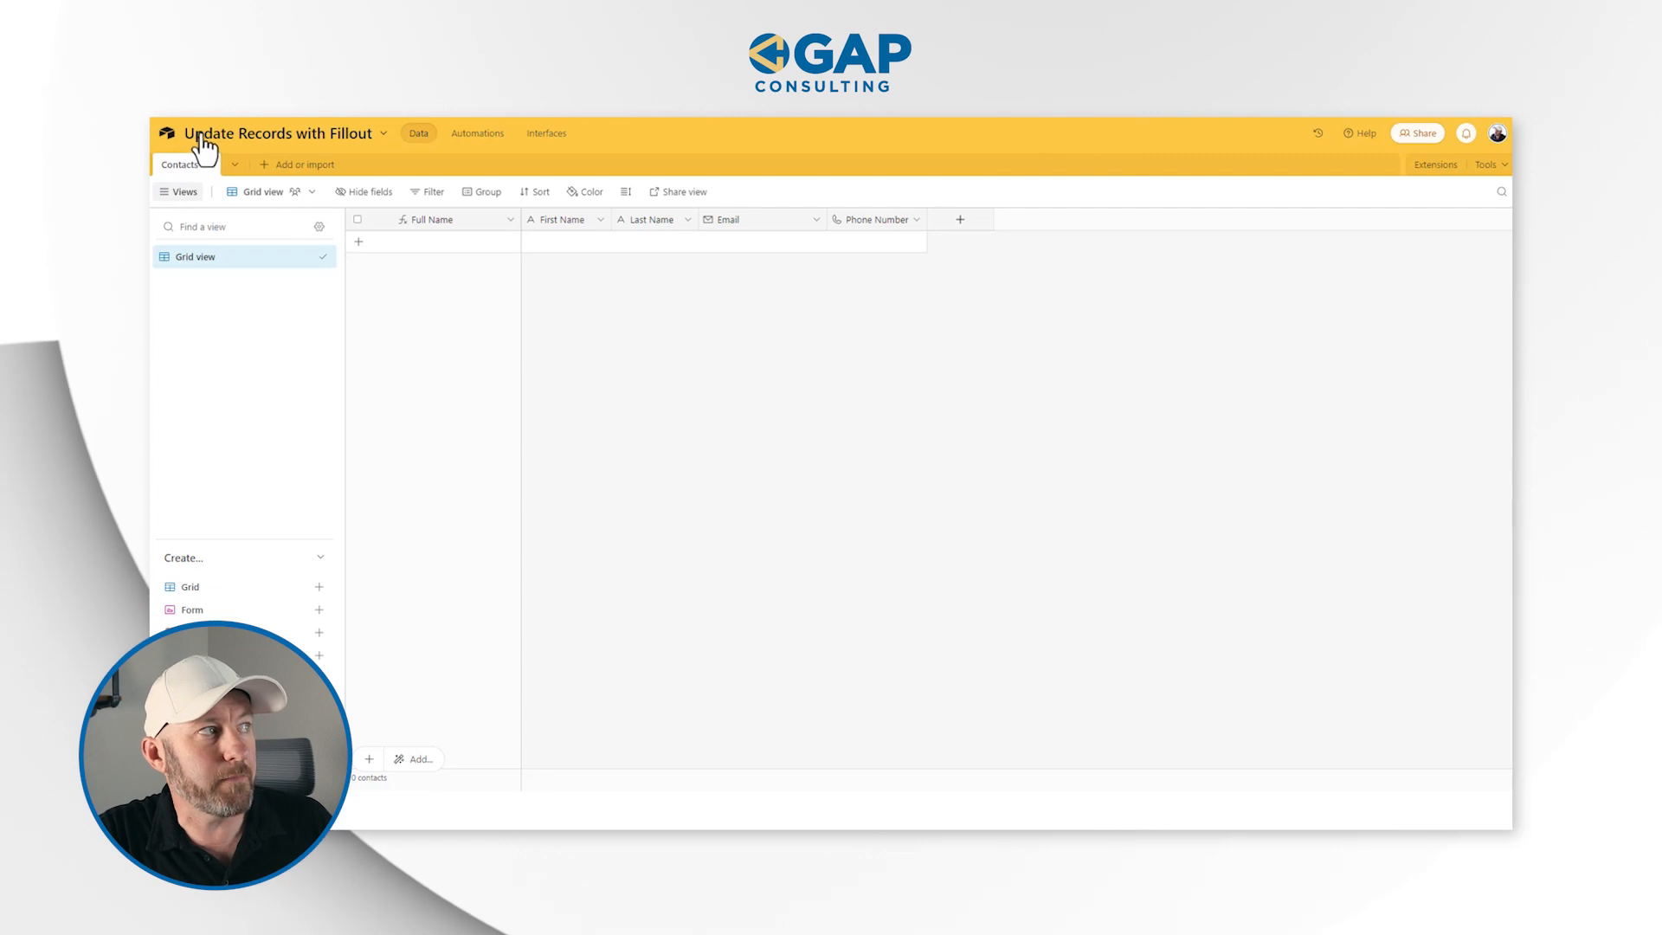
click(293, 138)
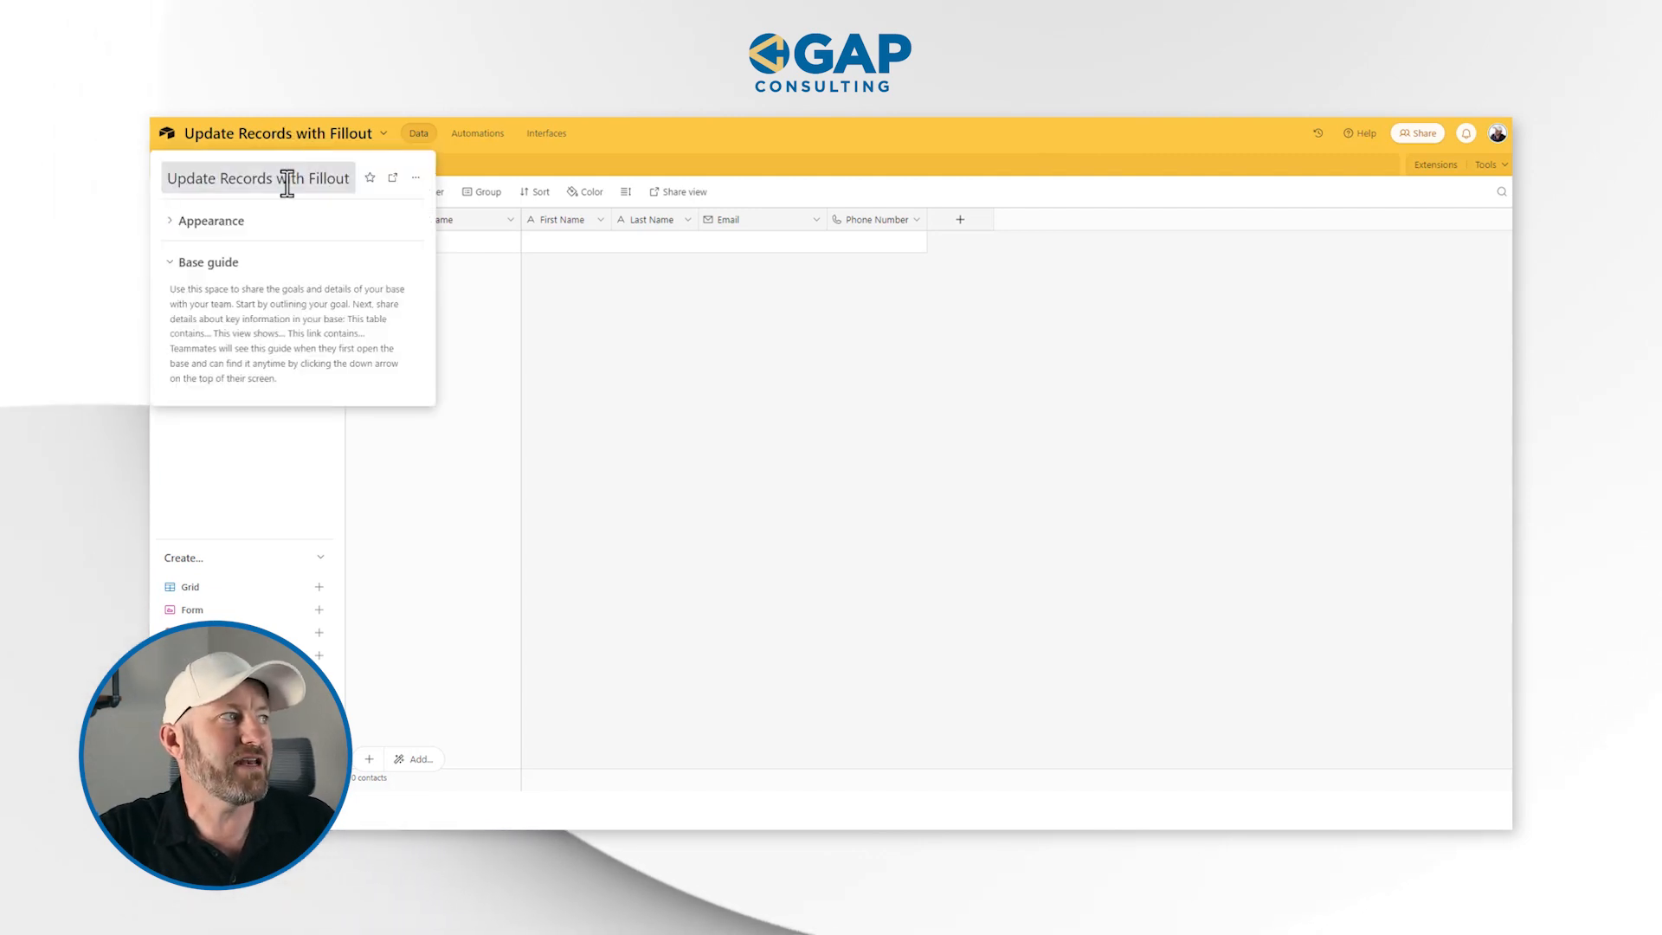
triple_click(286, 181)
key(ctrl+c)
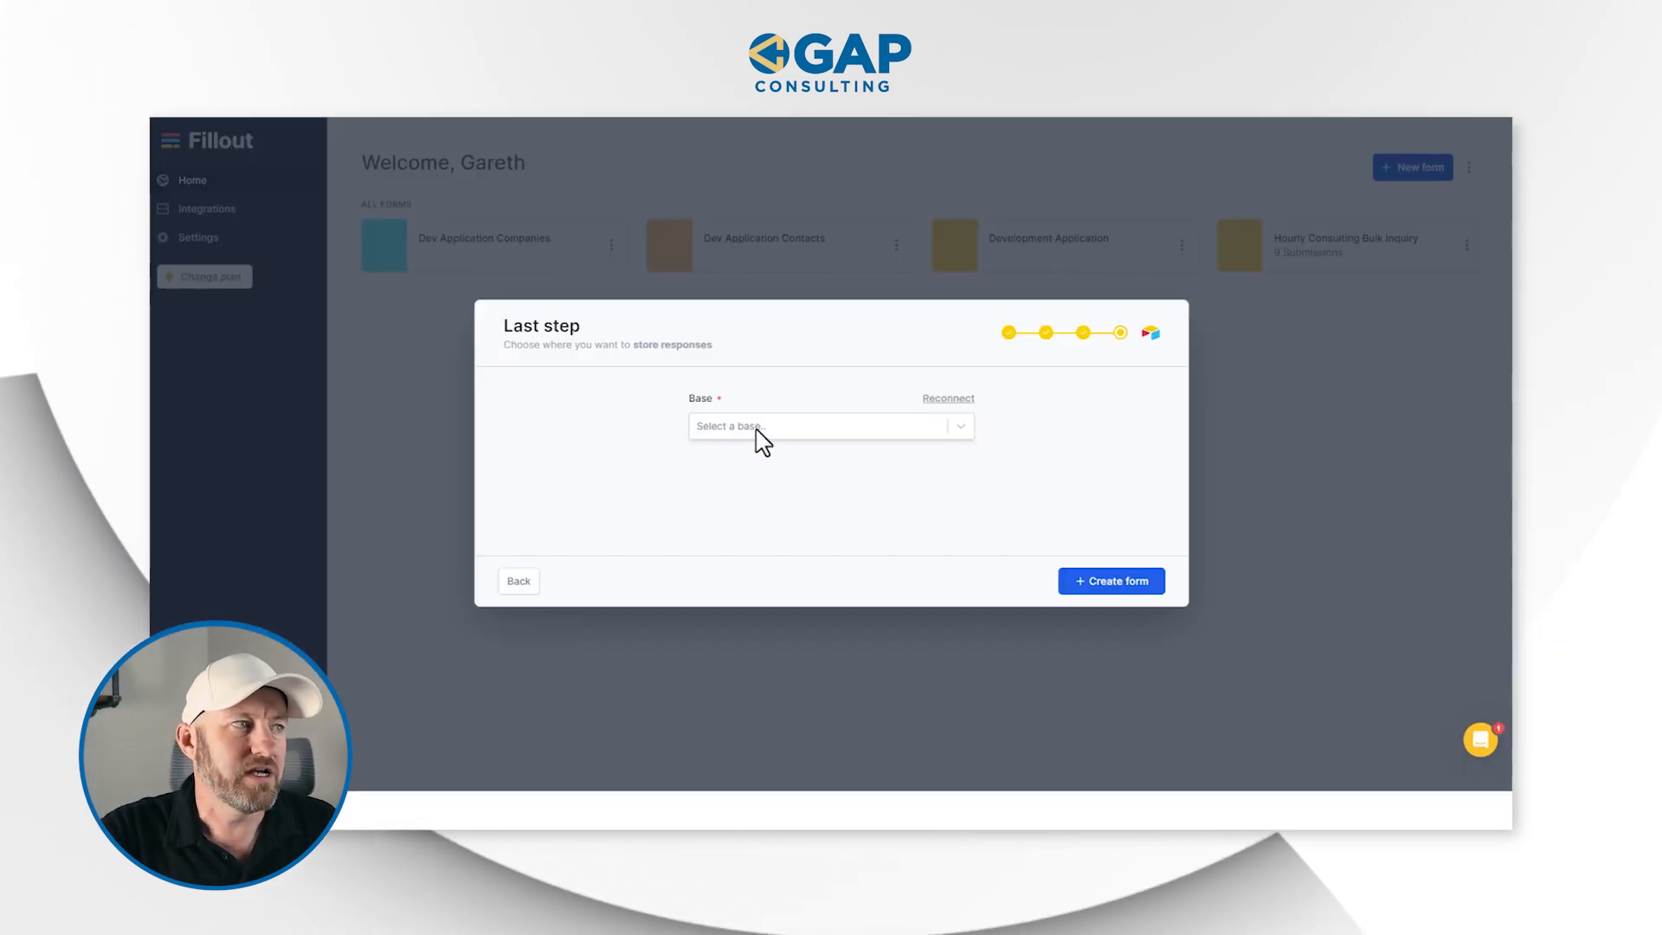
click(741, 429)
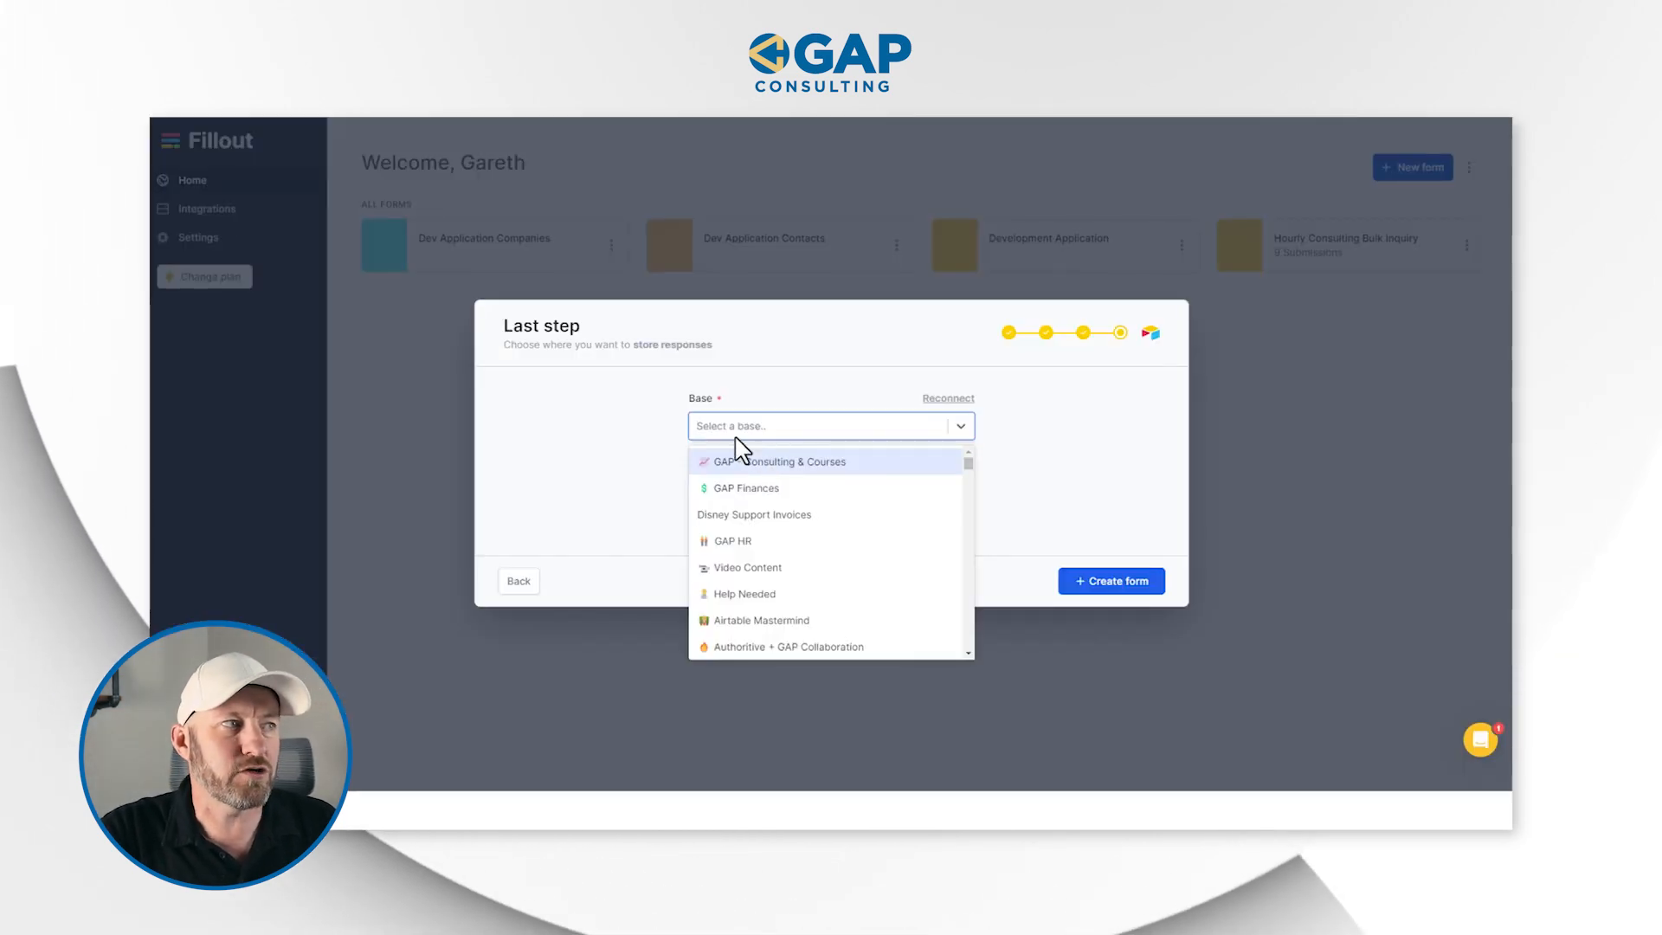
key(ctrl+v)
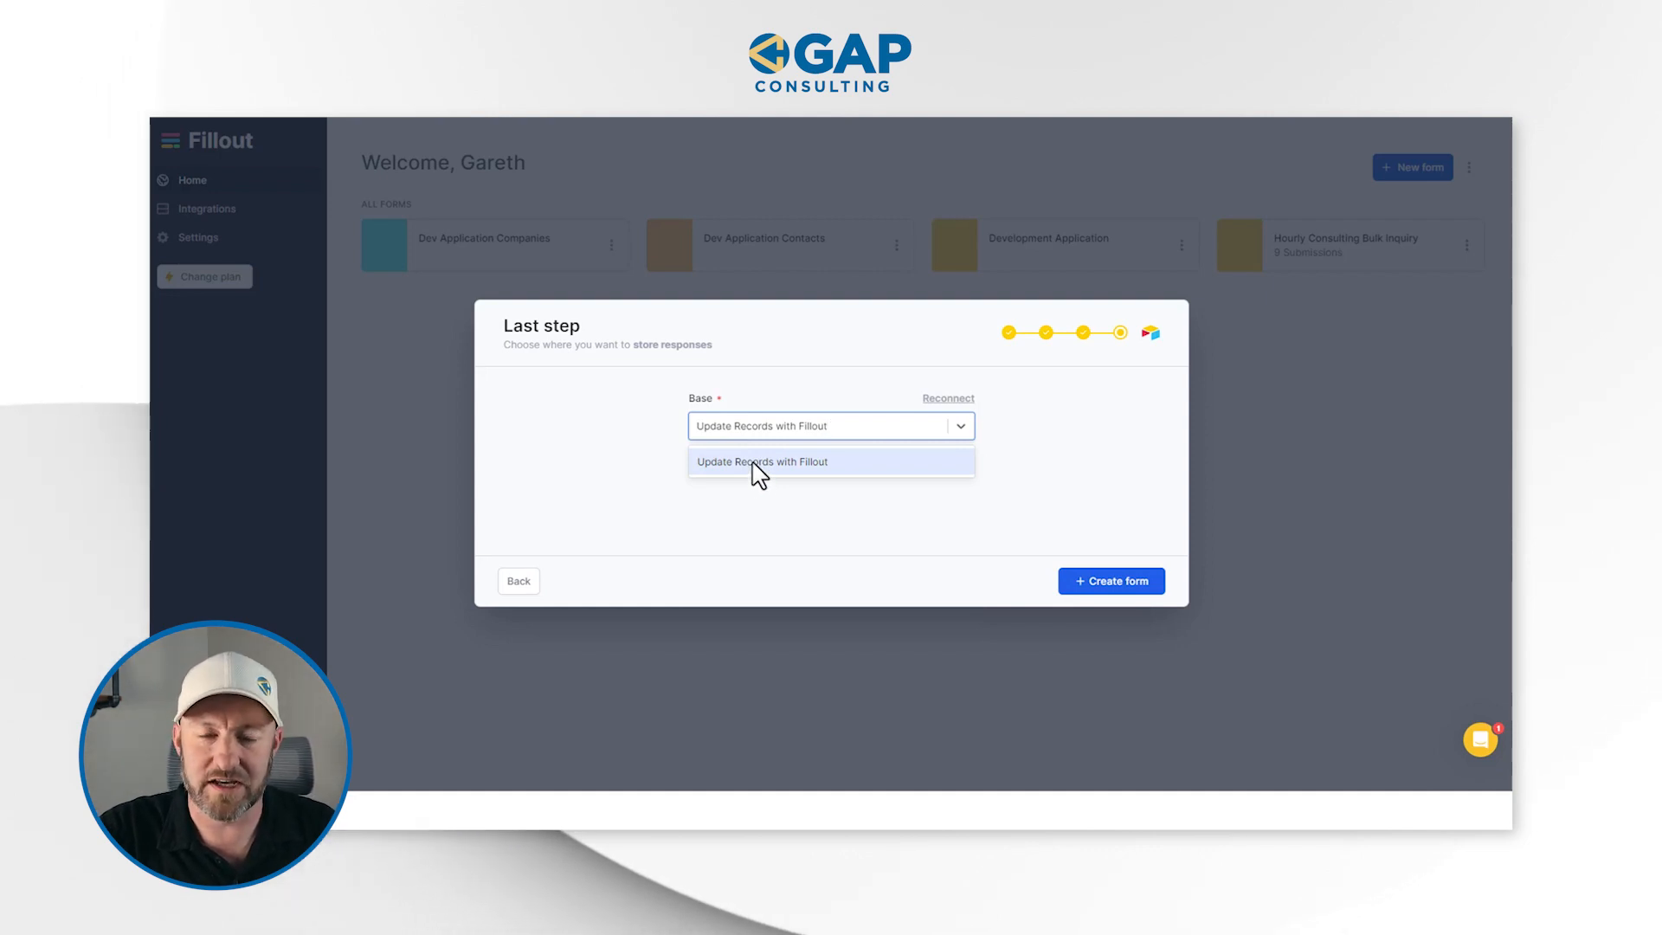
click(753, 465)
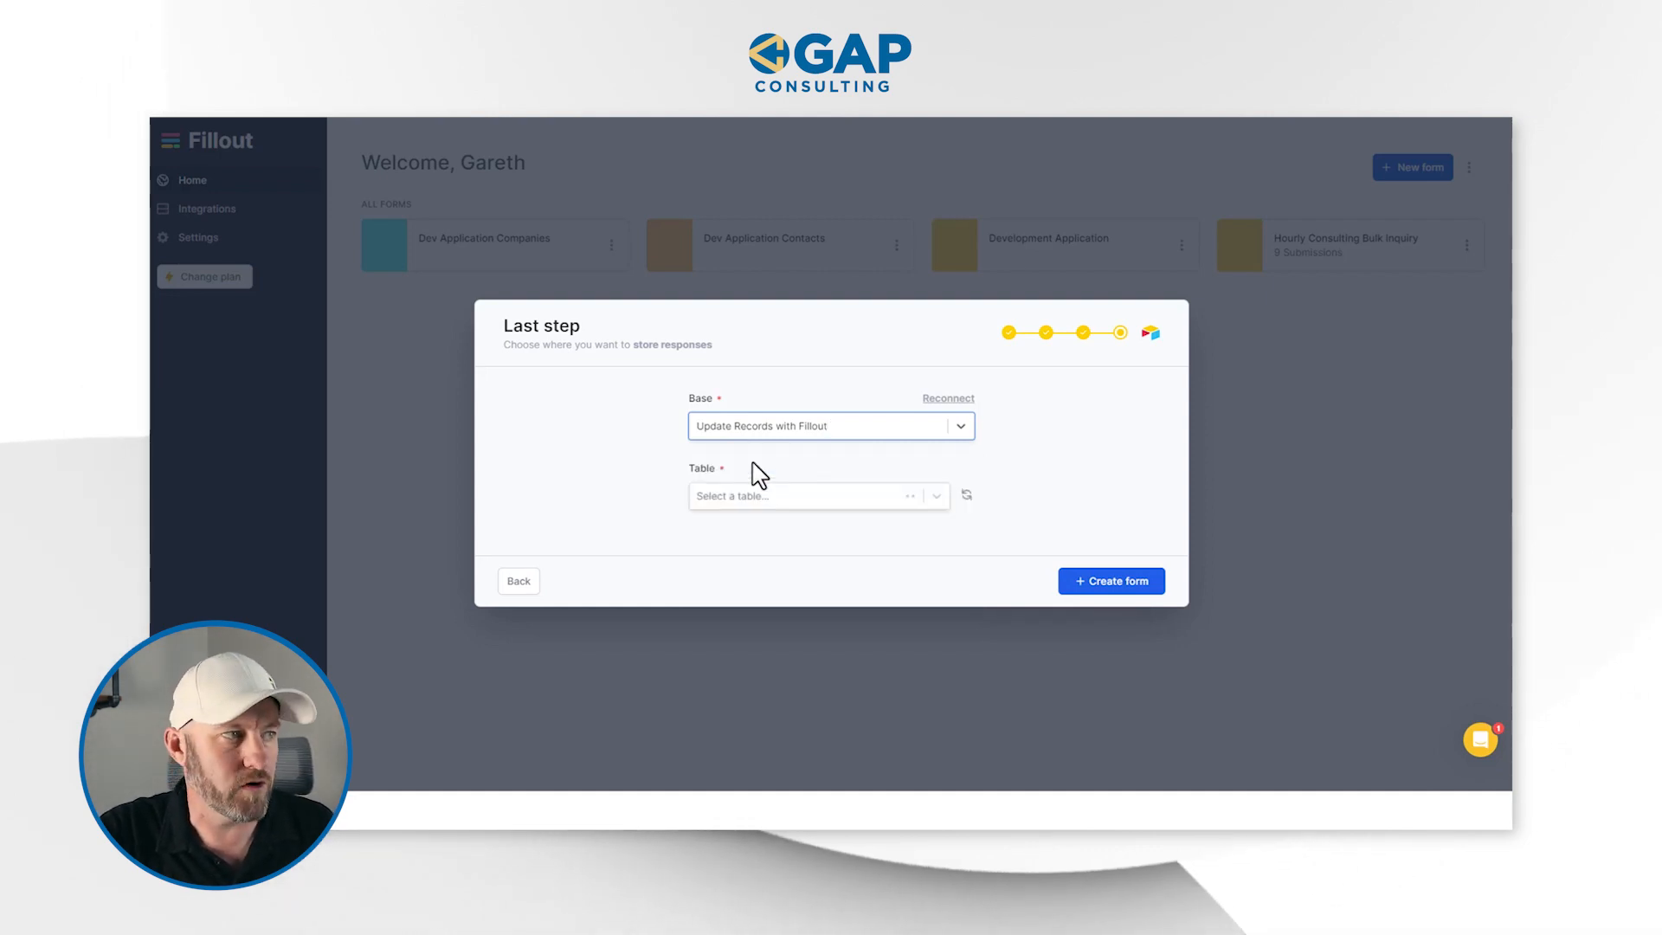
Select Contacts as the response table and create the form with the name Update Rec Example
click(786, 505)
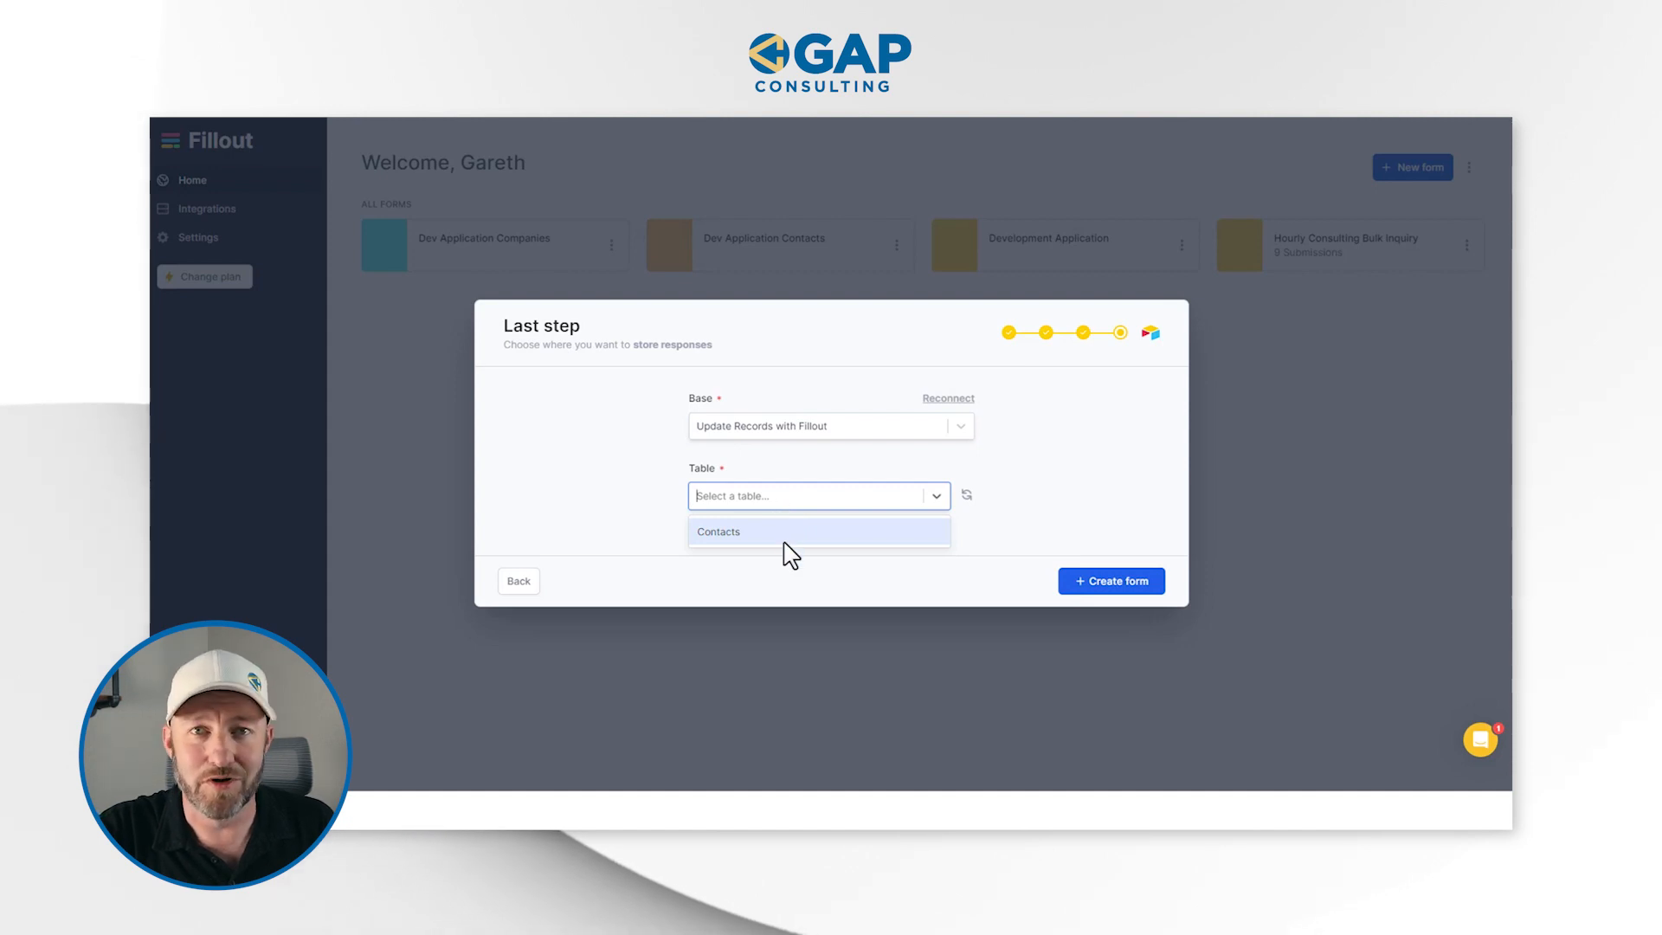
click(783, 540)
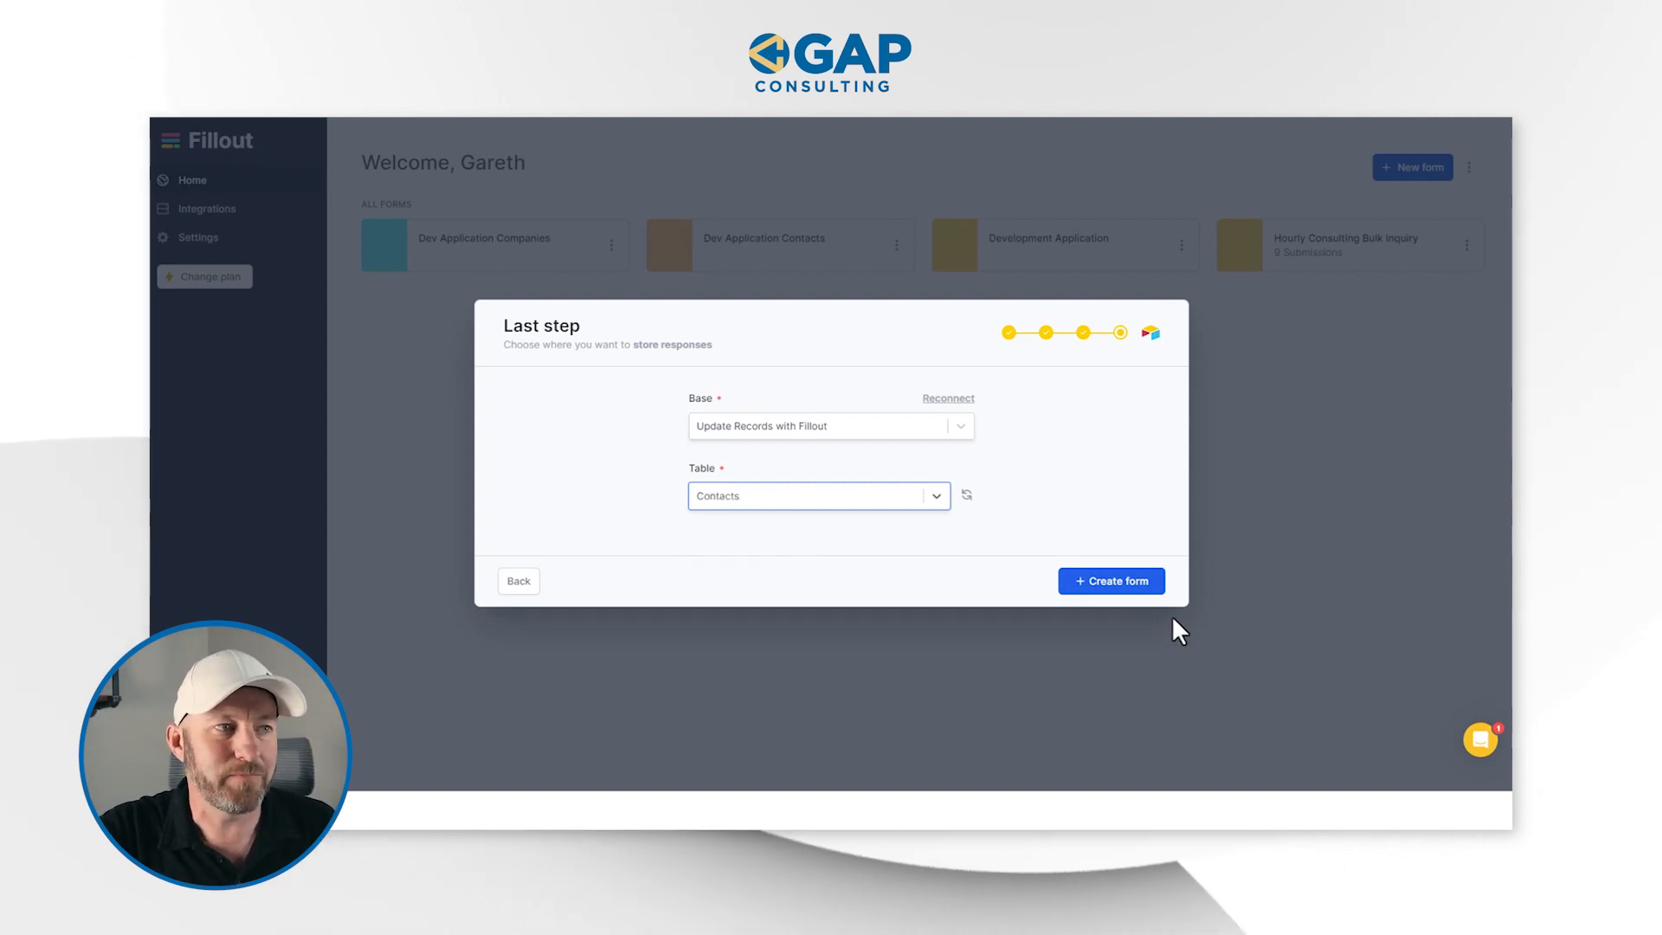
click(1127, 592)
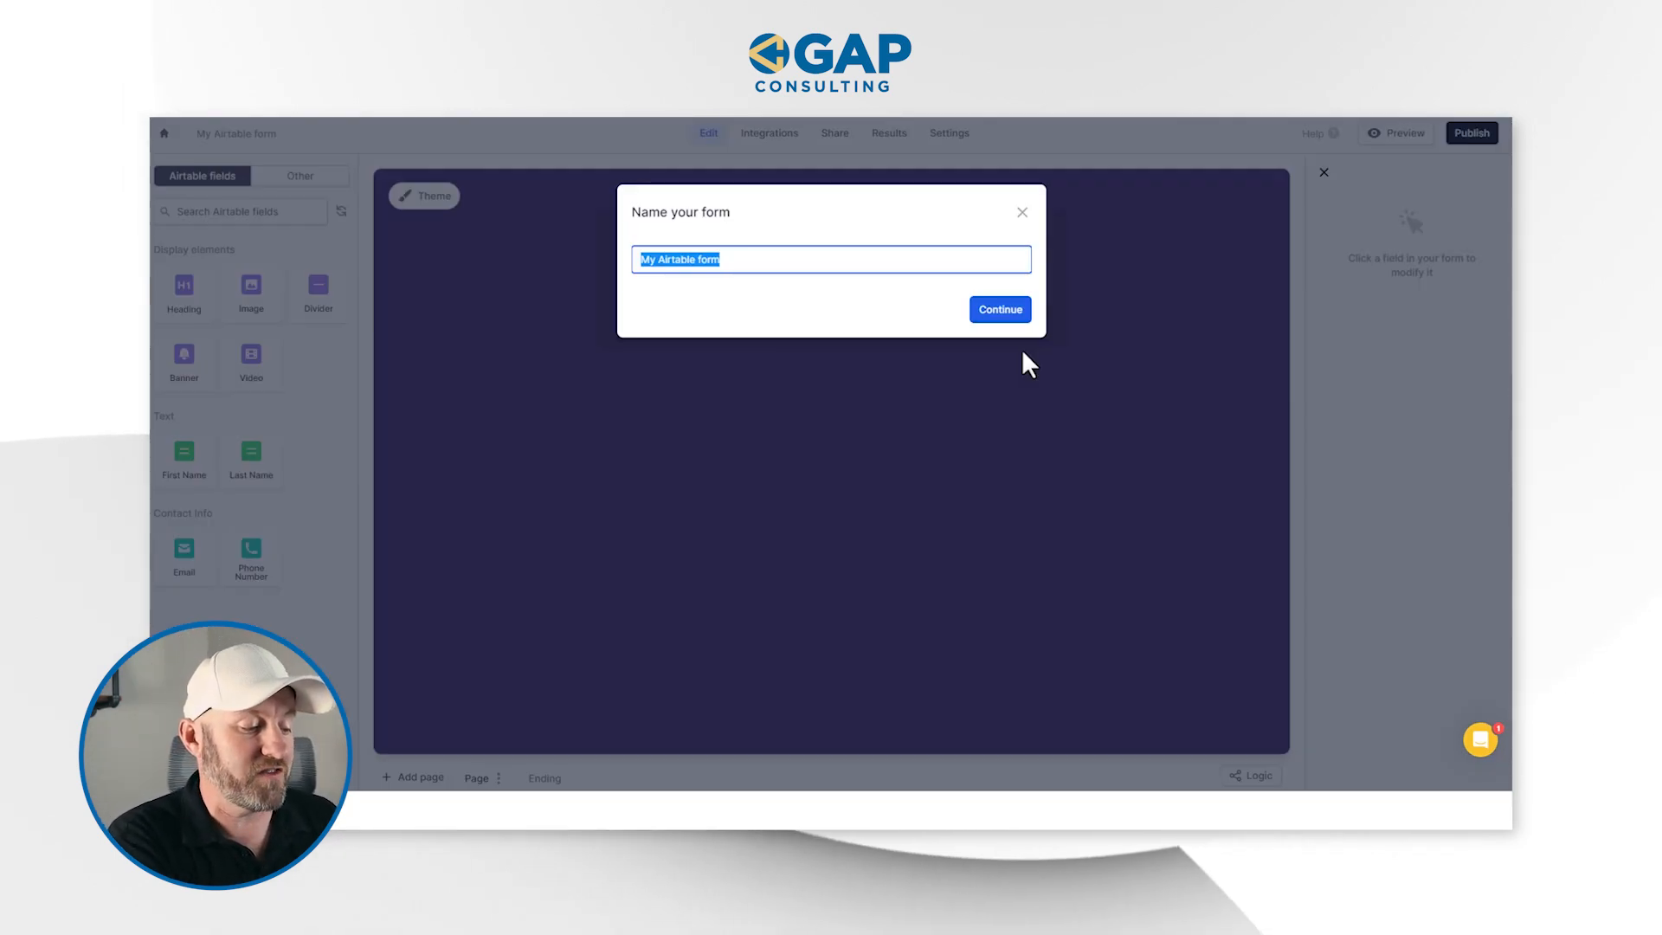
text(Update Rec Example)
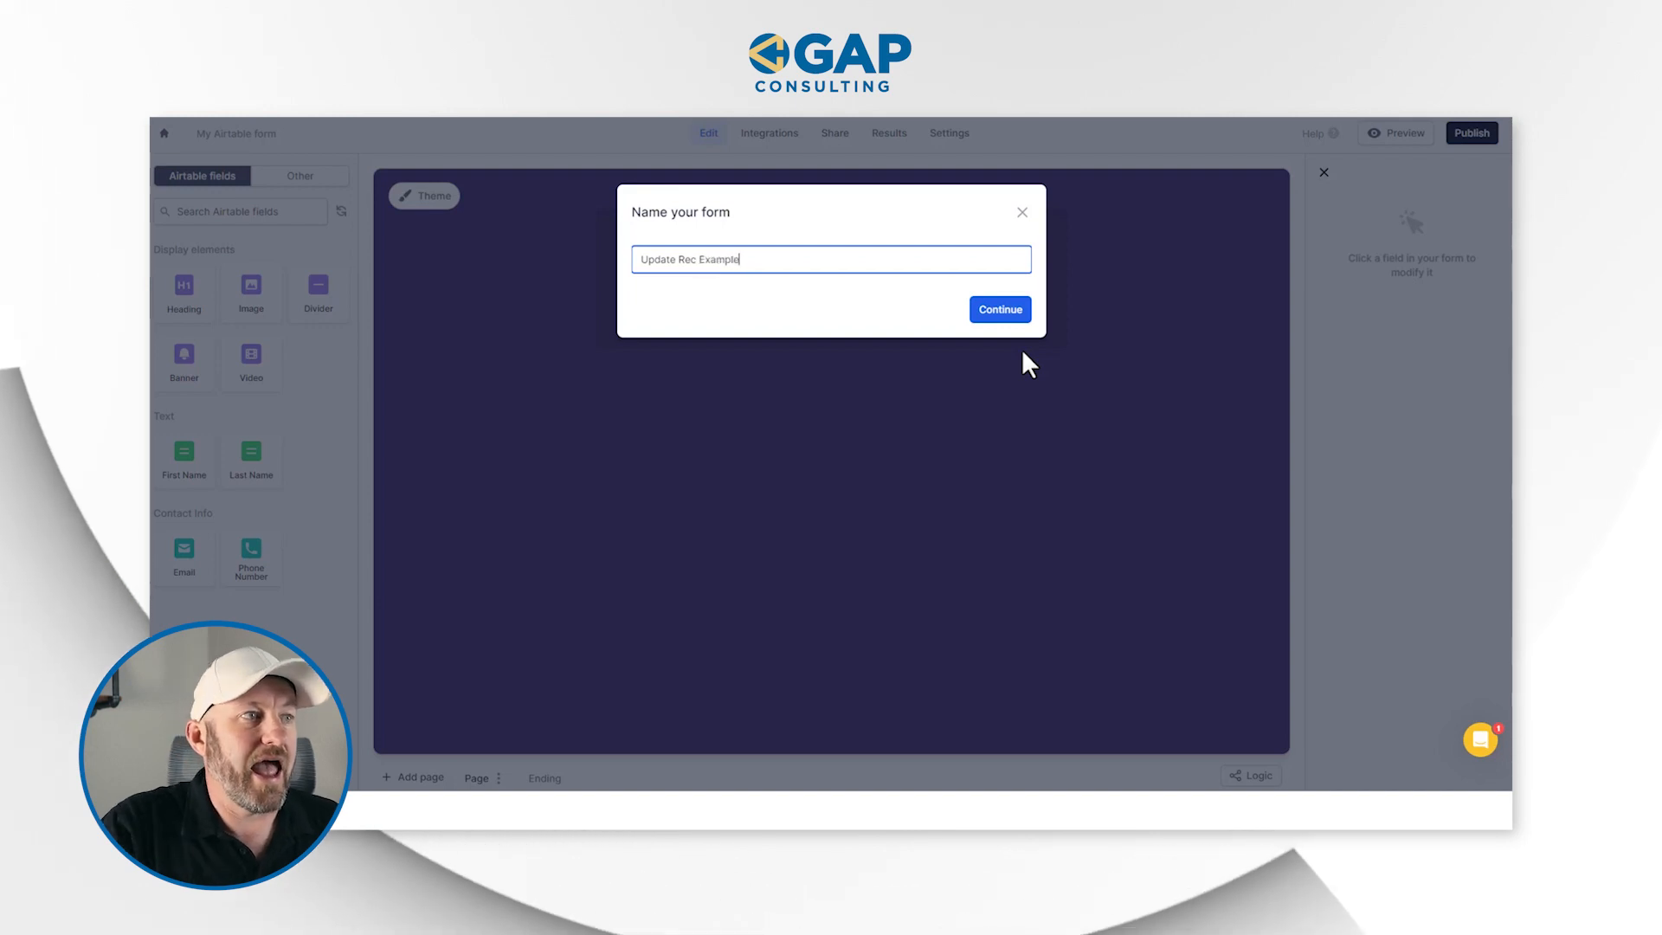
click(1002, 312)
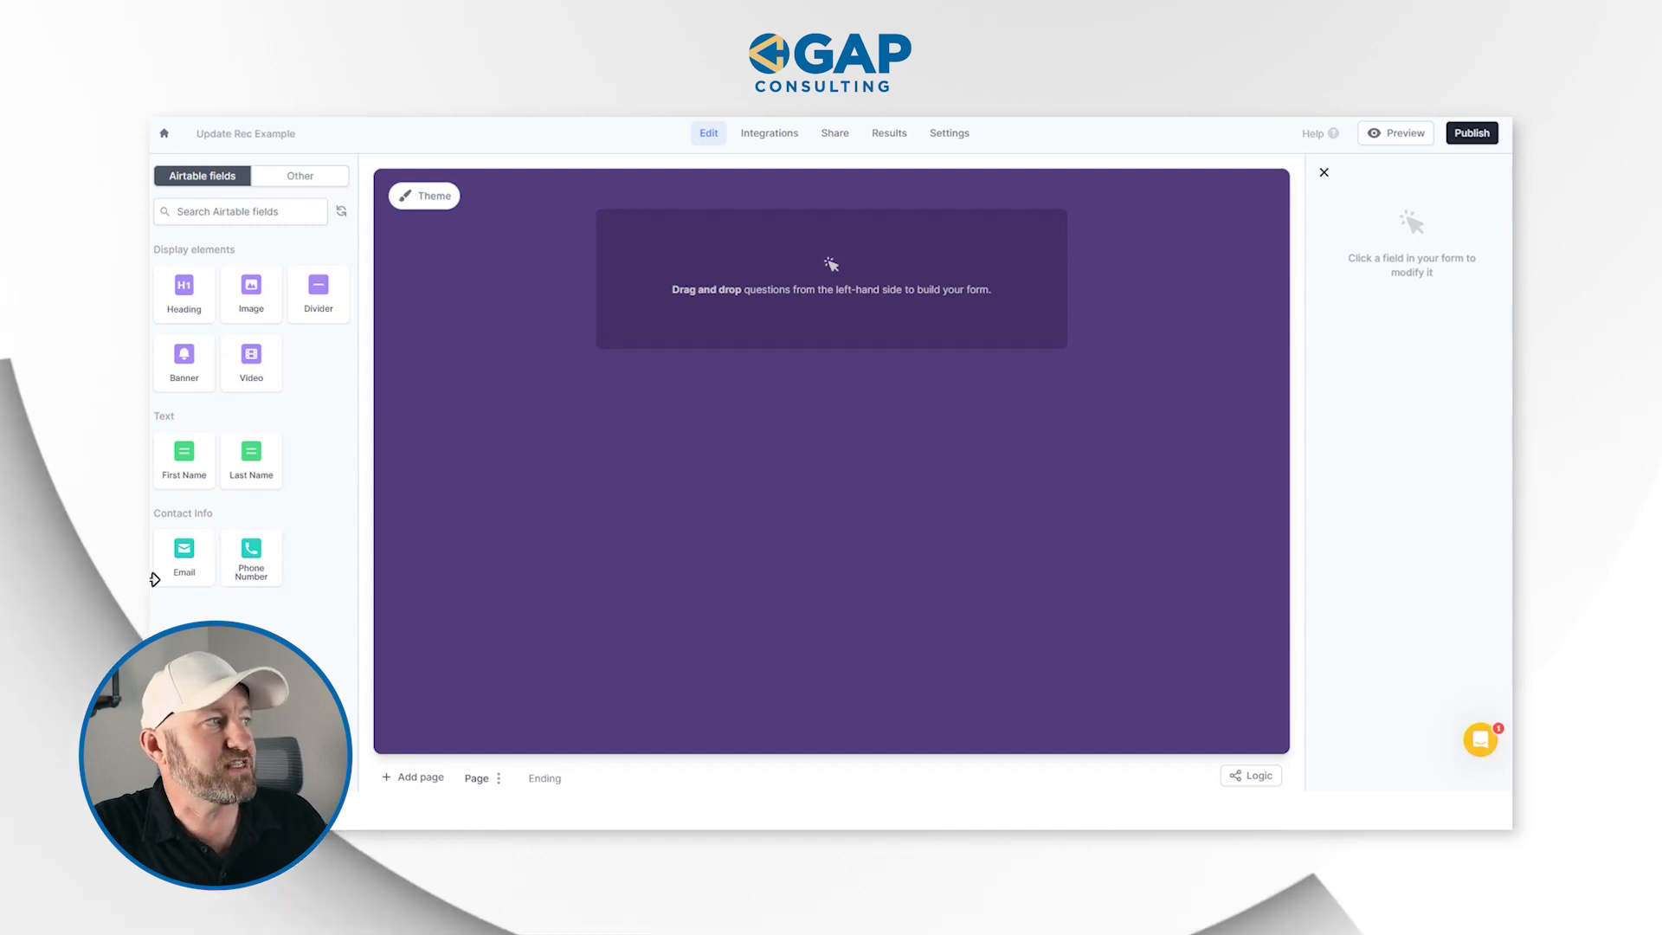
Add the First Name, Last Name, Email and Phone Number Airtable fields to the form page
click(185, 463)
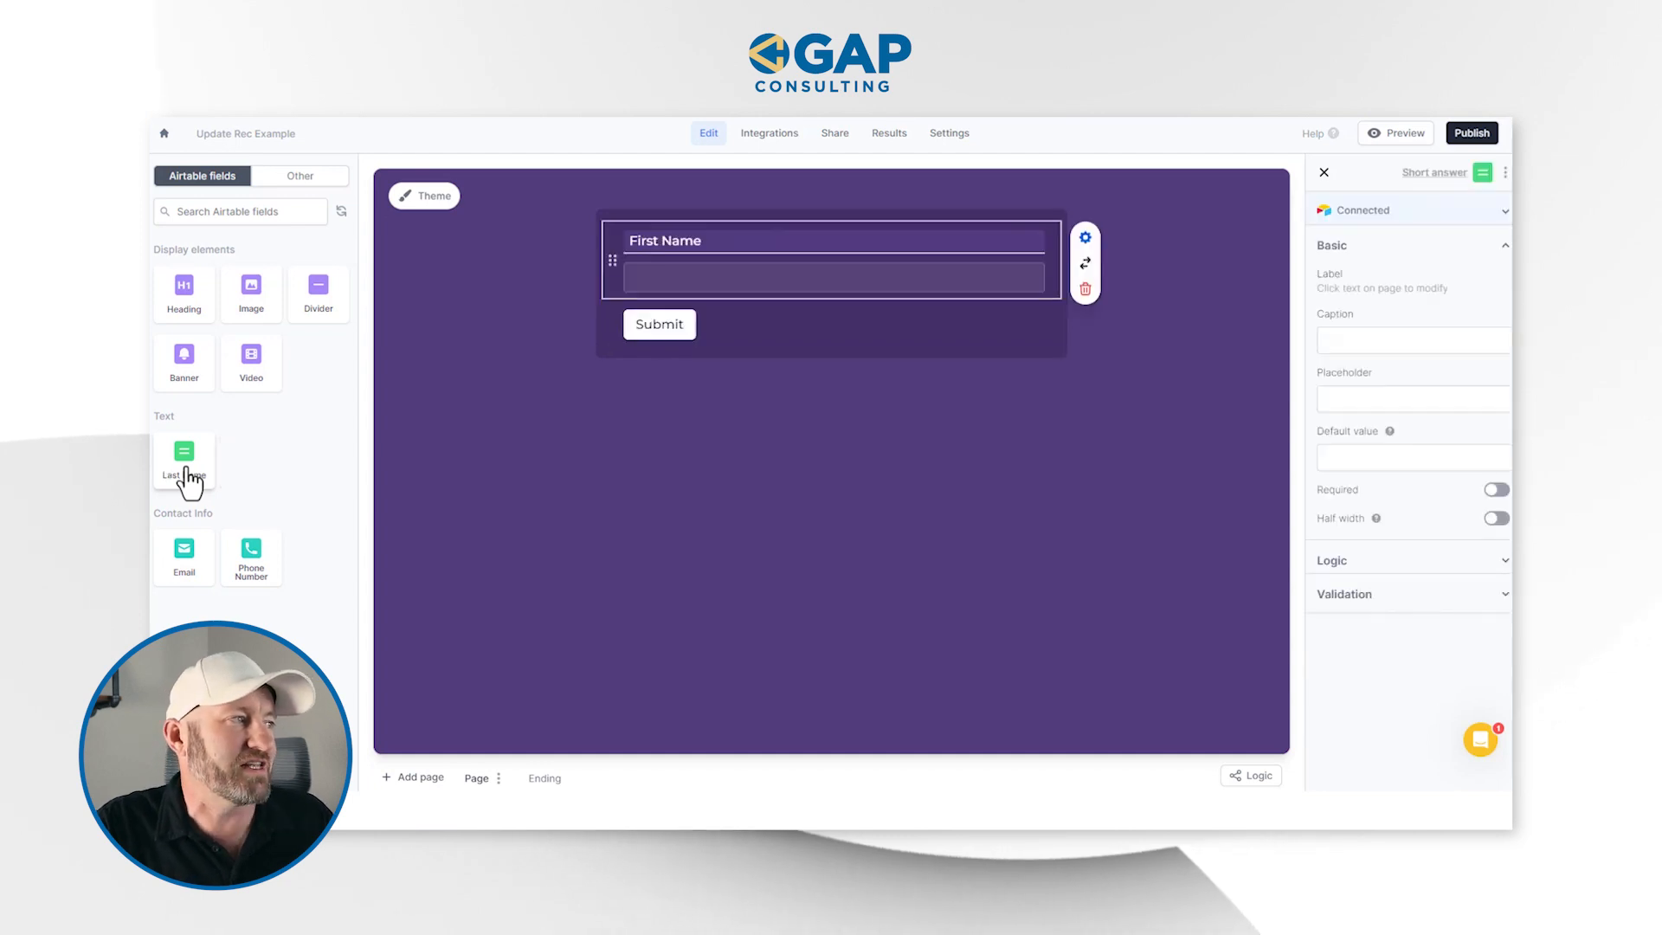
click(184, 467)
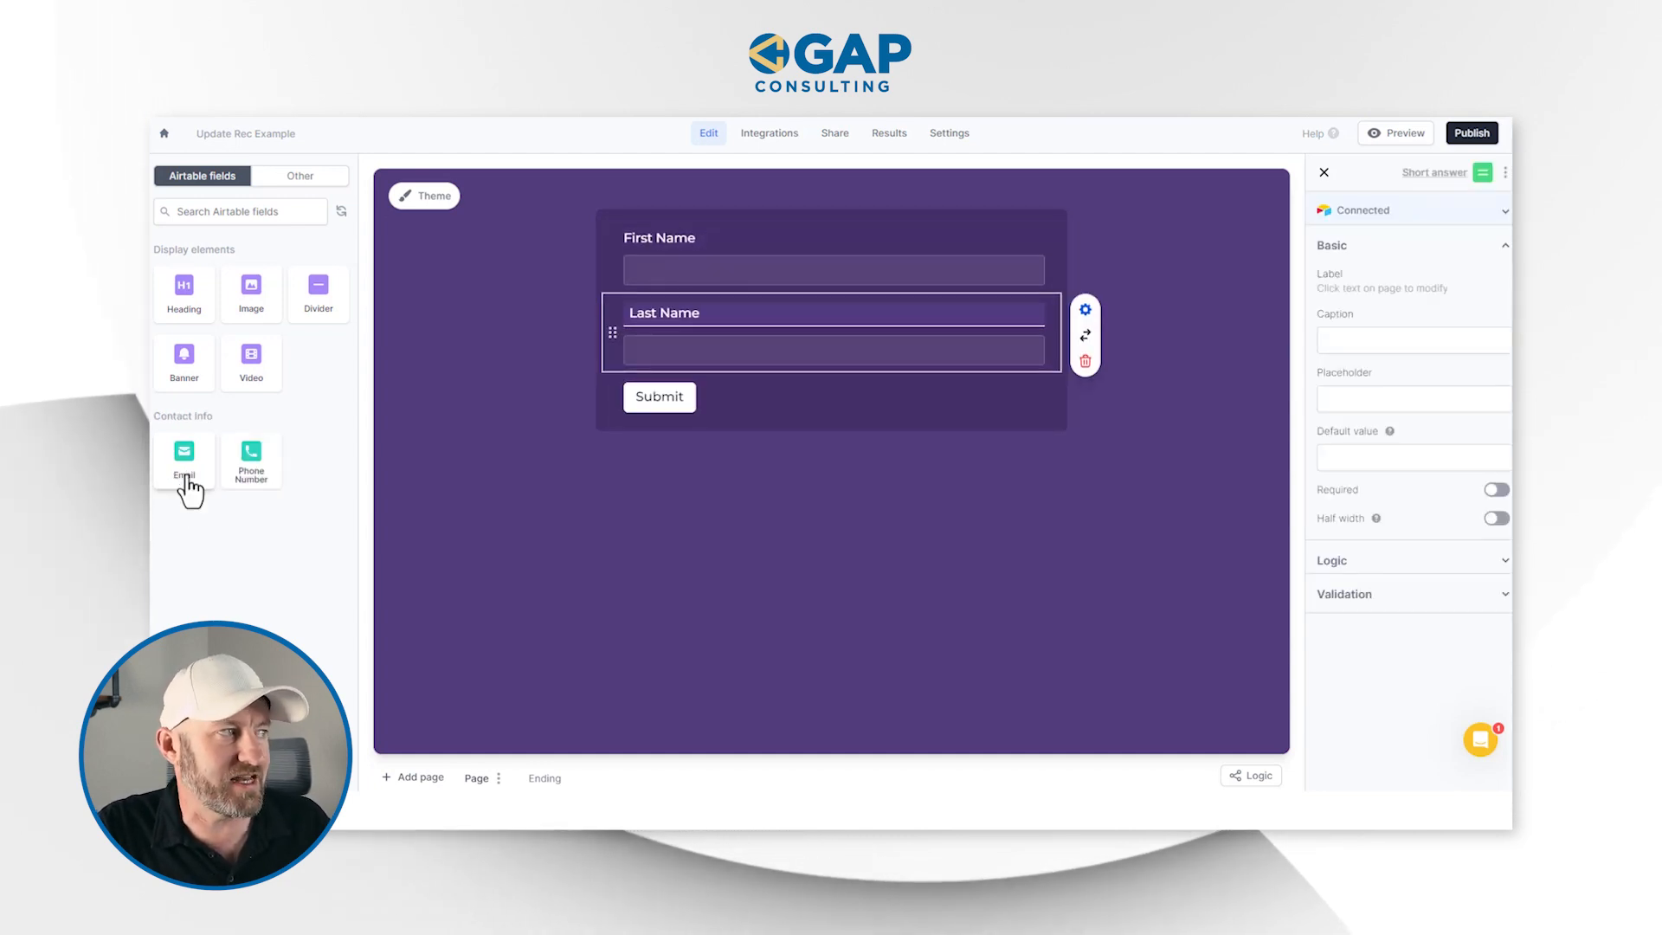
click(185, 472)
click(185, 467)
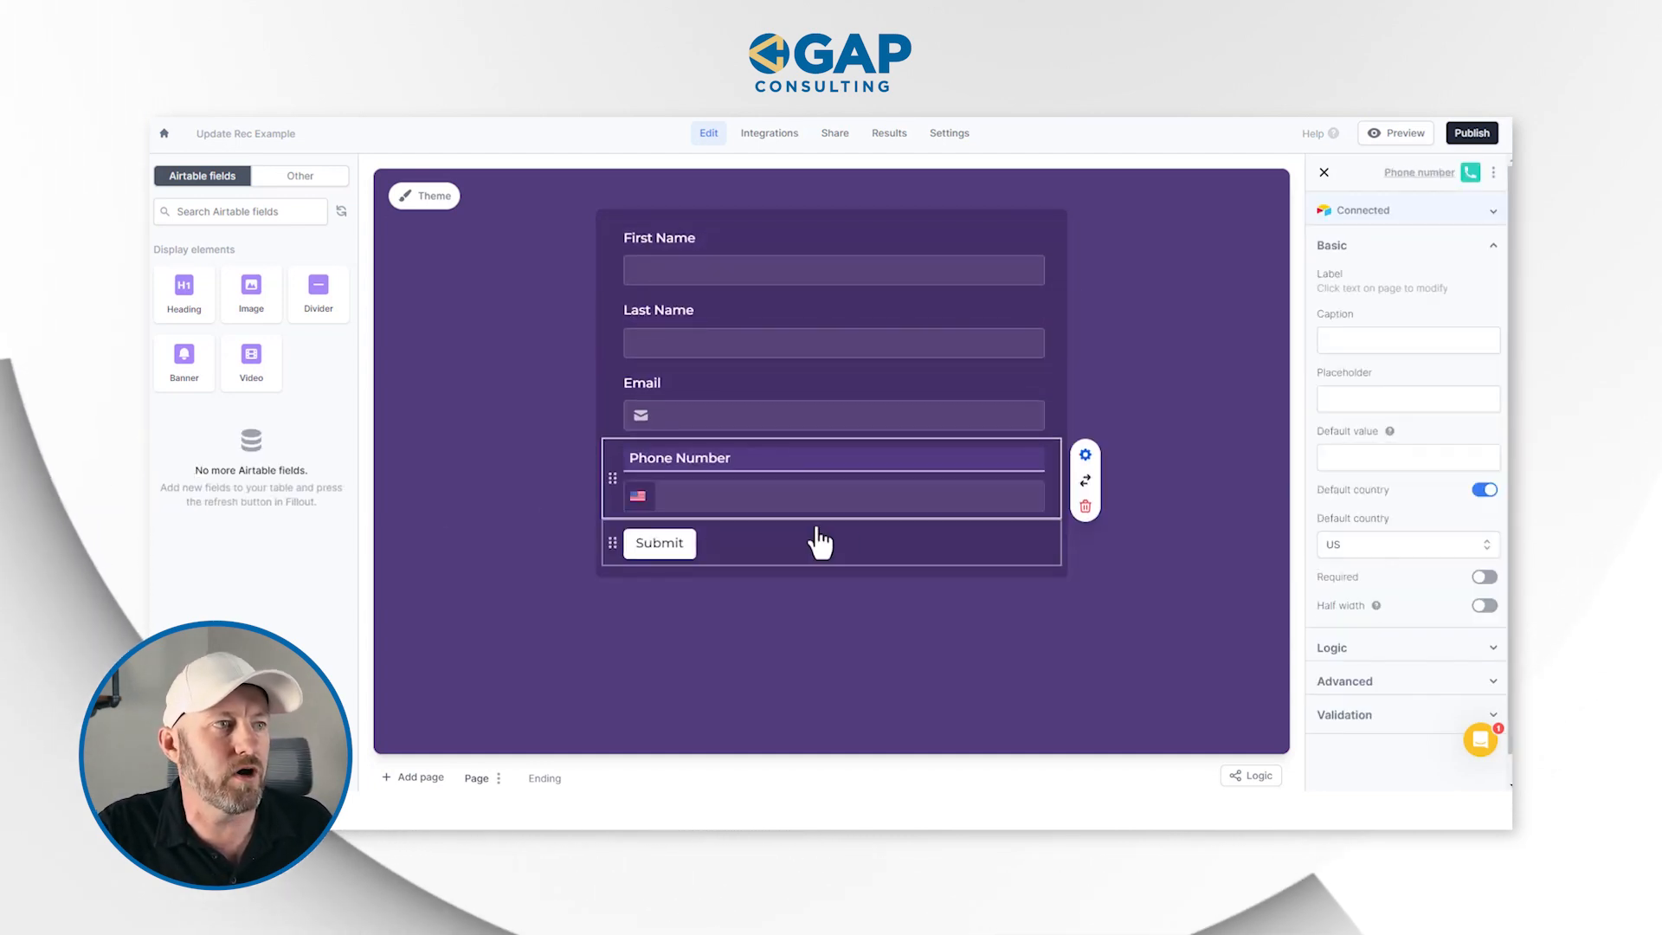
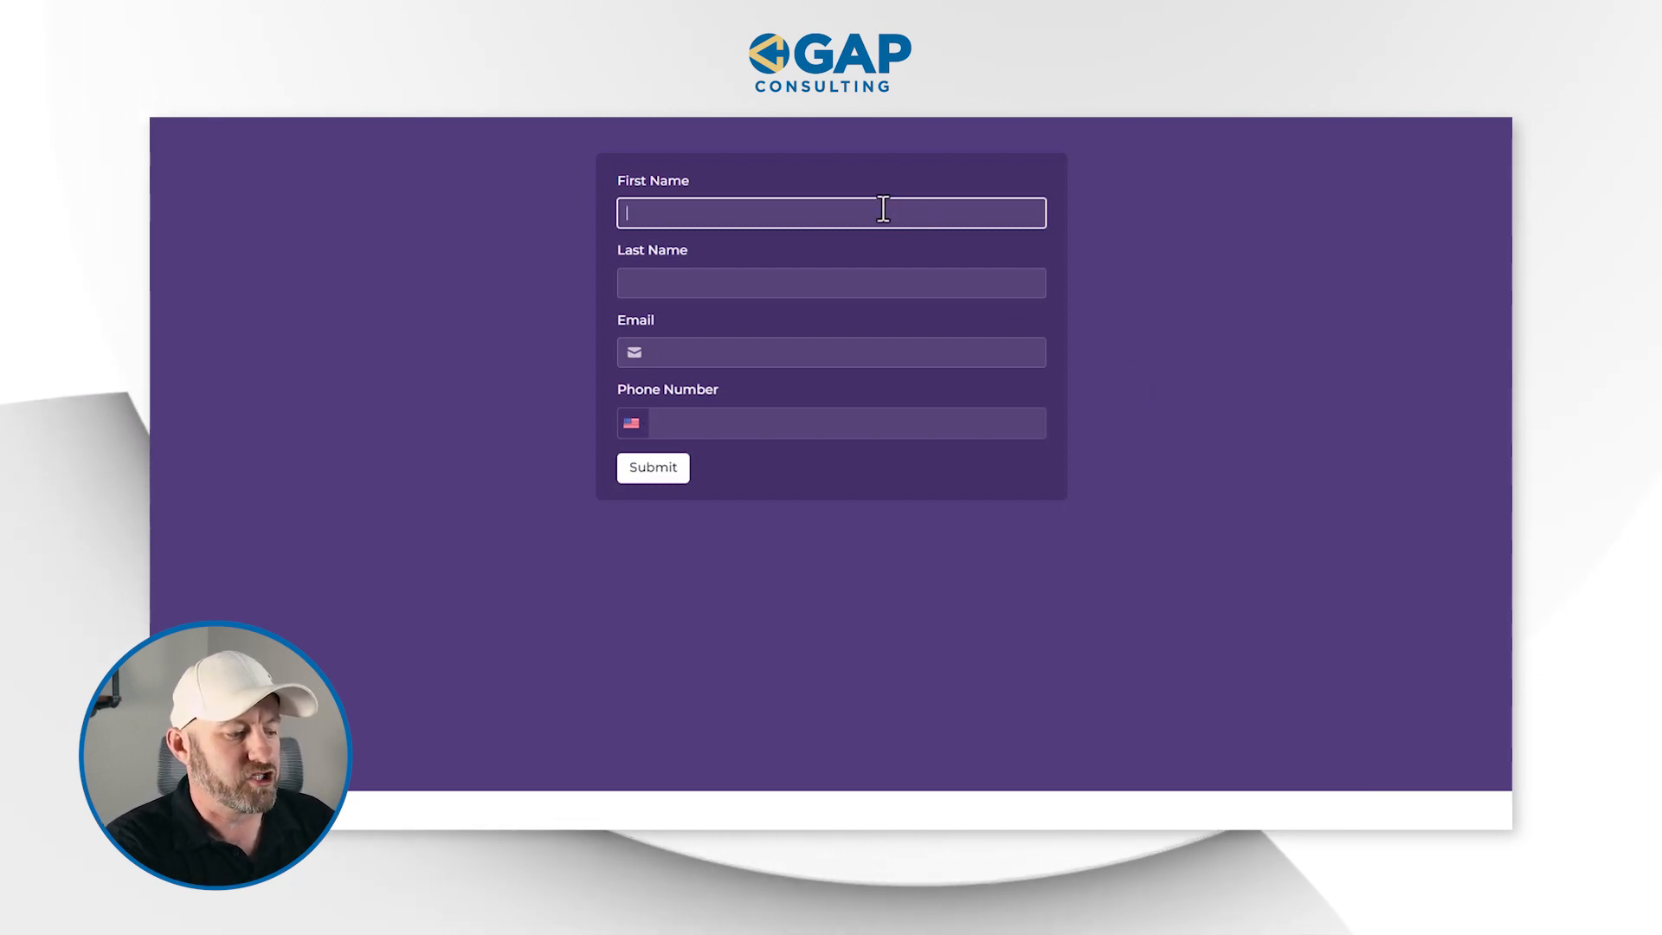
Submit a test response in the form with the contact's first name, last name, email and phone number, and view the record in Airtable
text(Gareth)
key(Tab)
text(Pr)
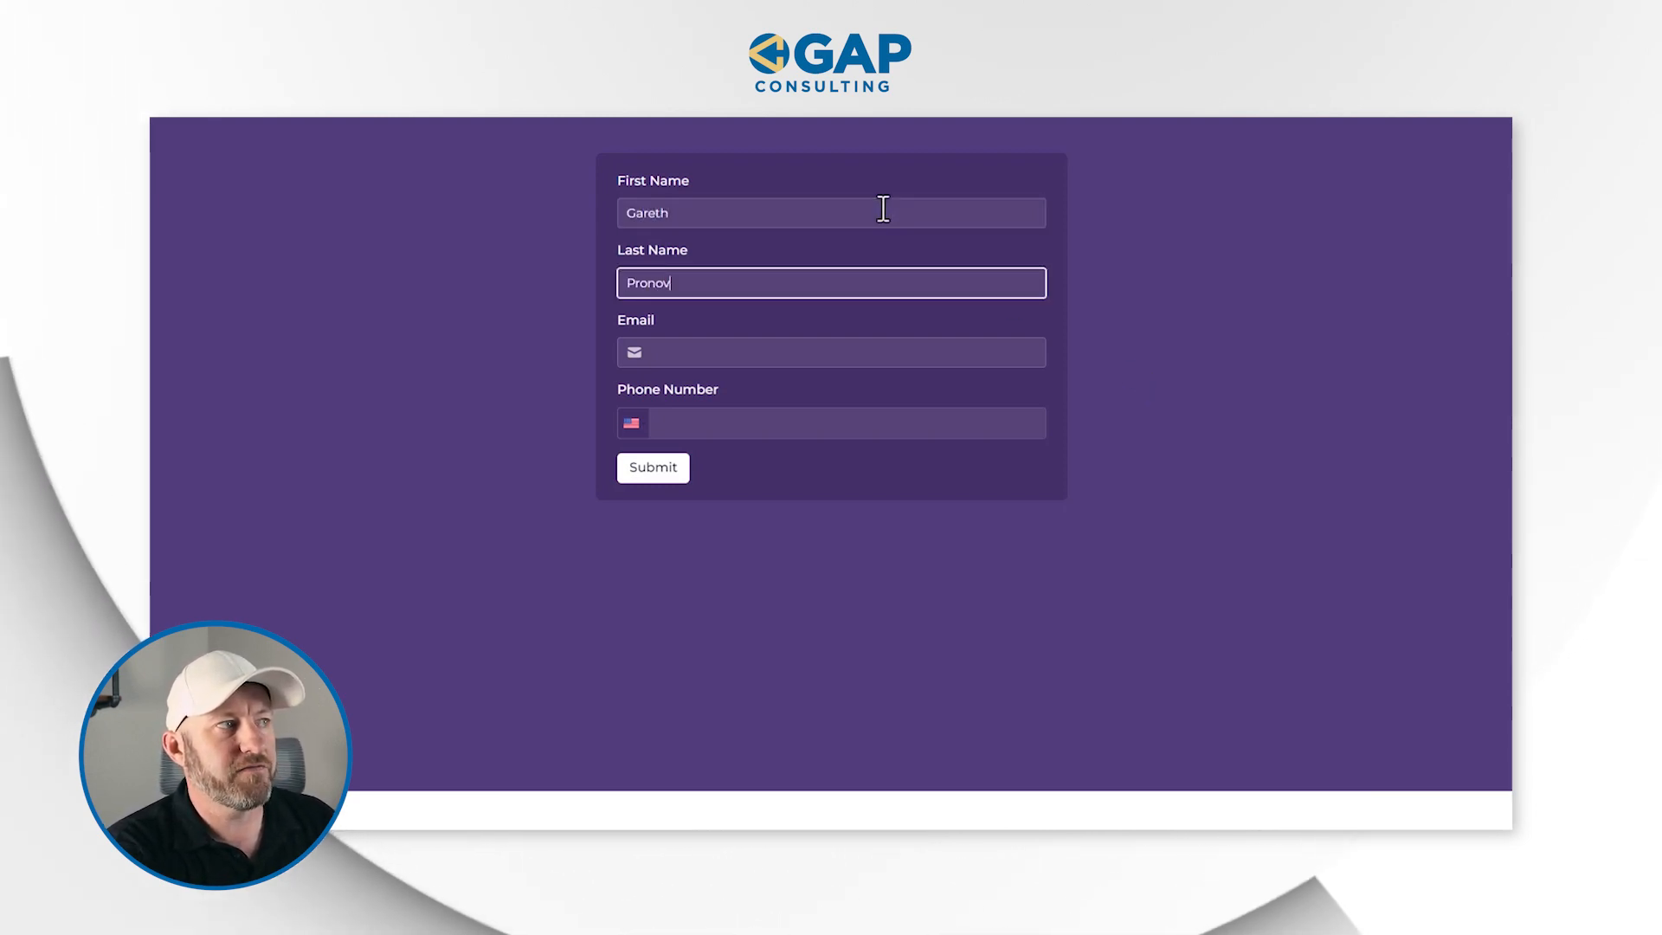
key(Tab)
text((888) 555-1212)
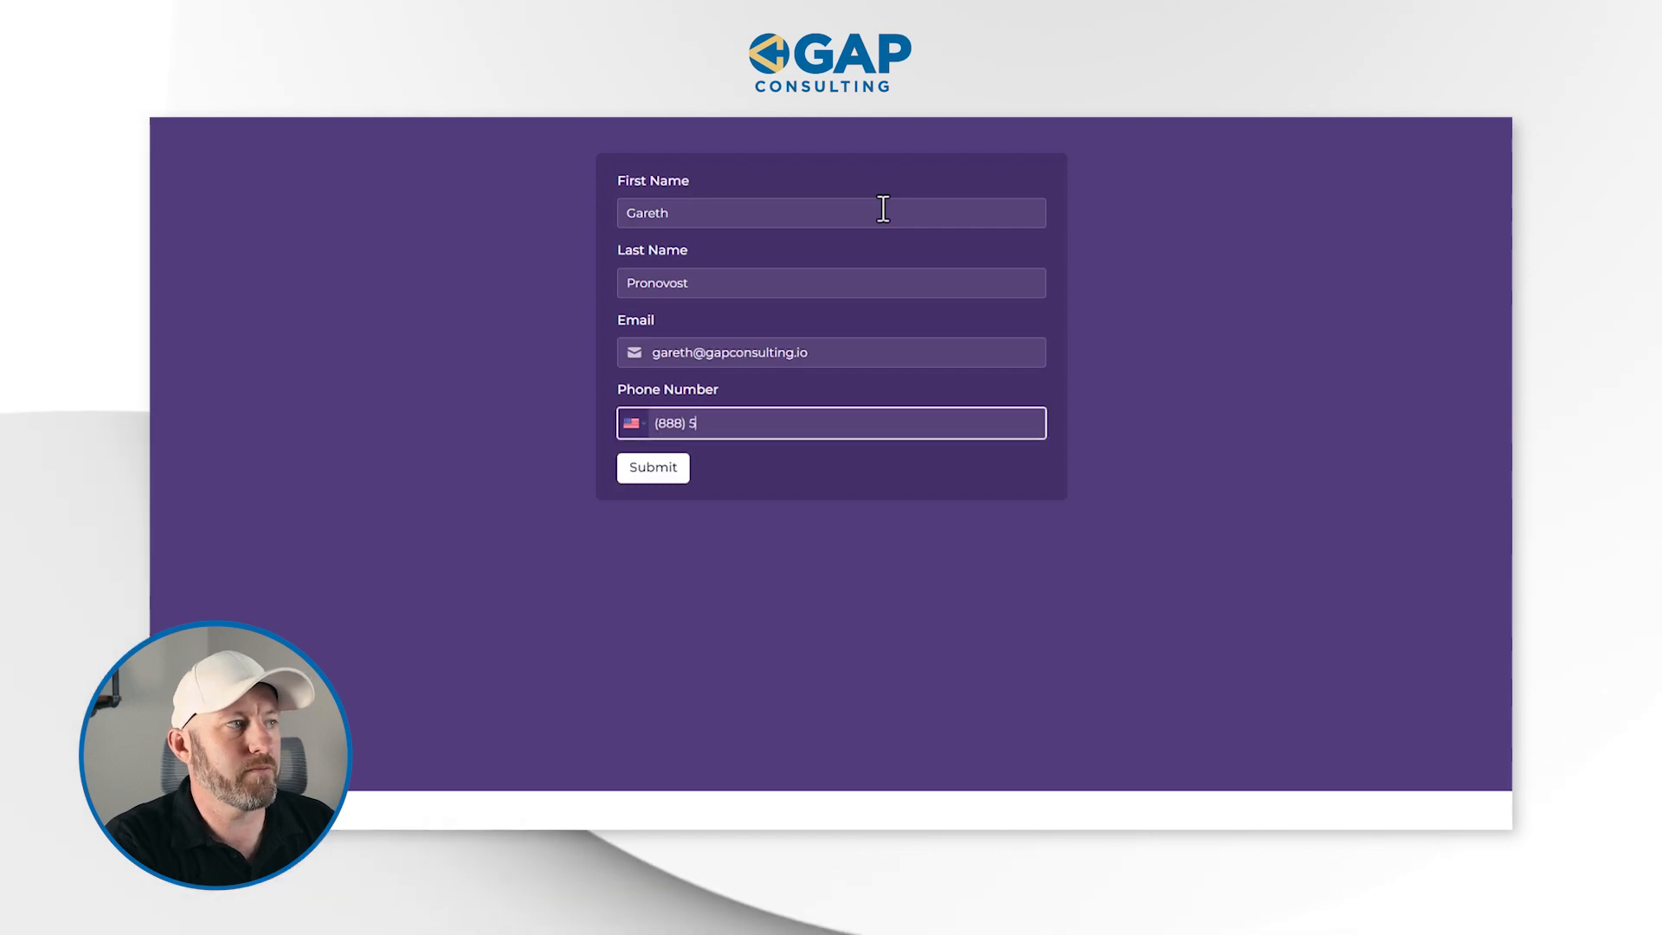
click(662, 480)
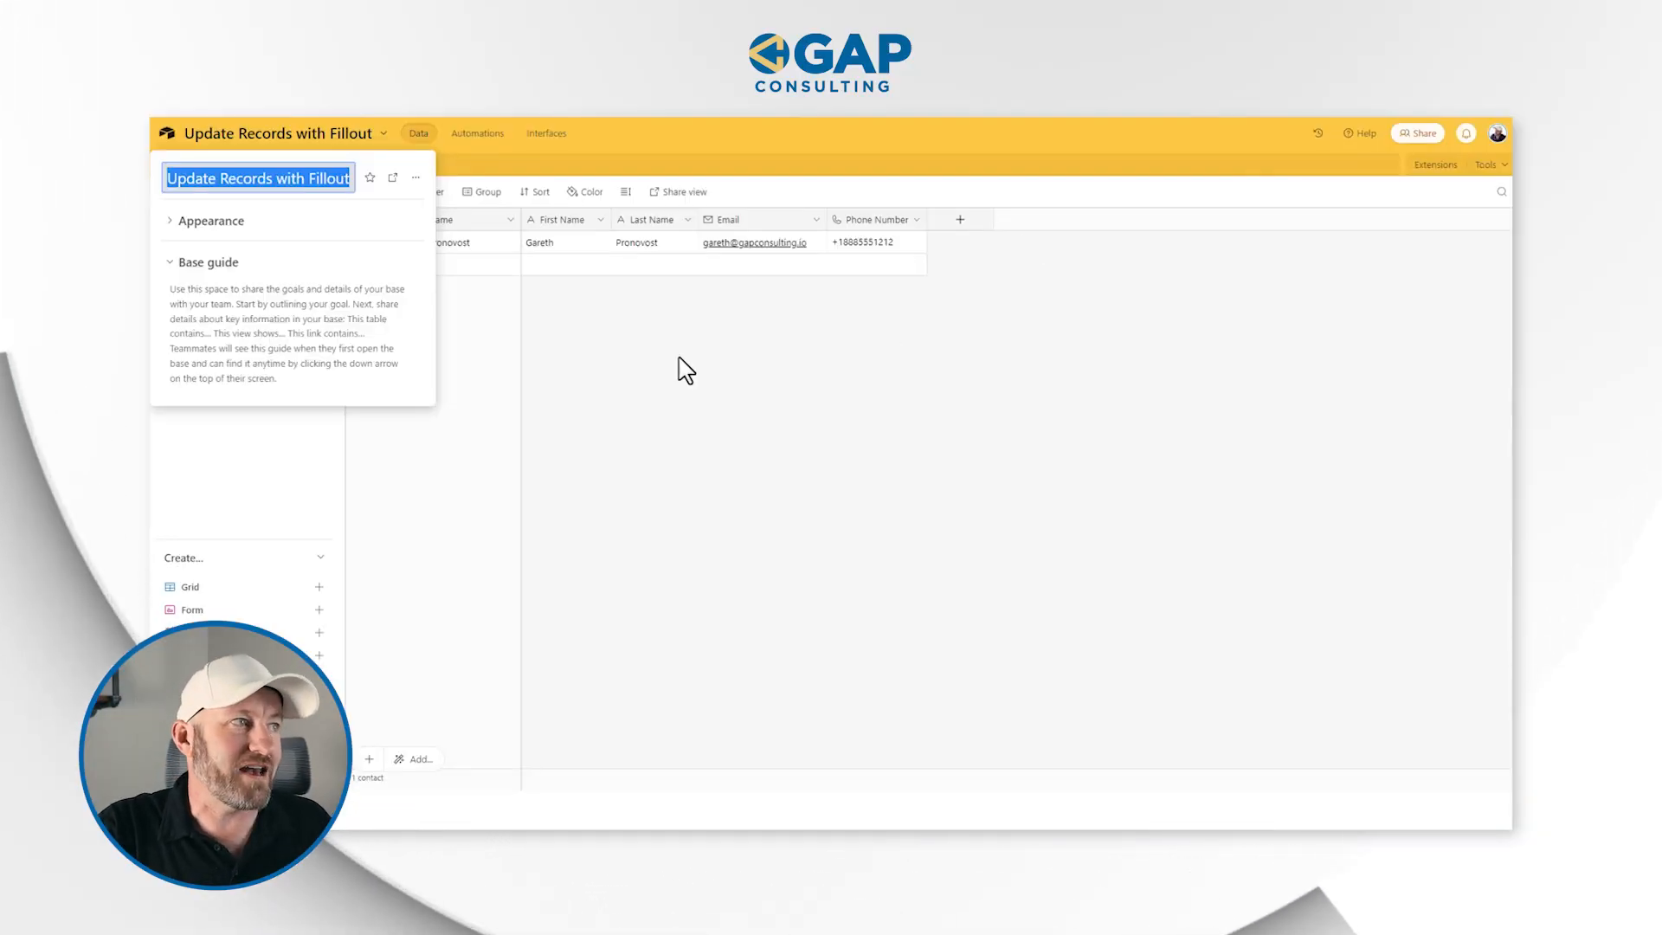
click(685, 371)
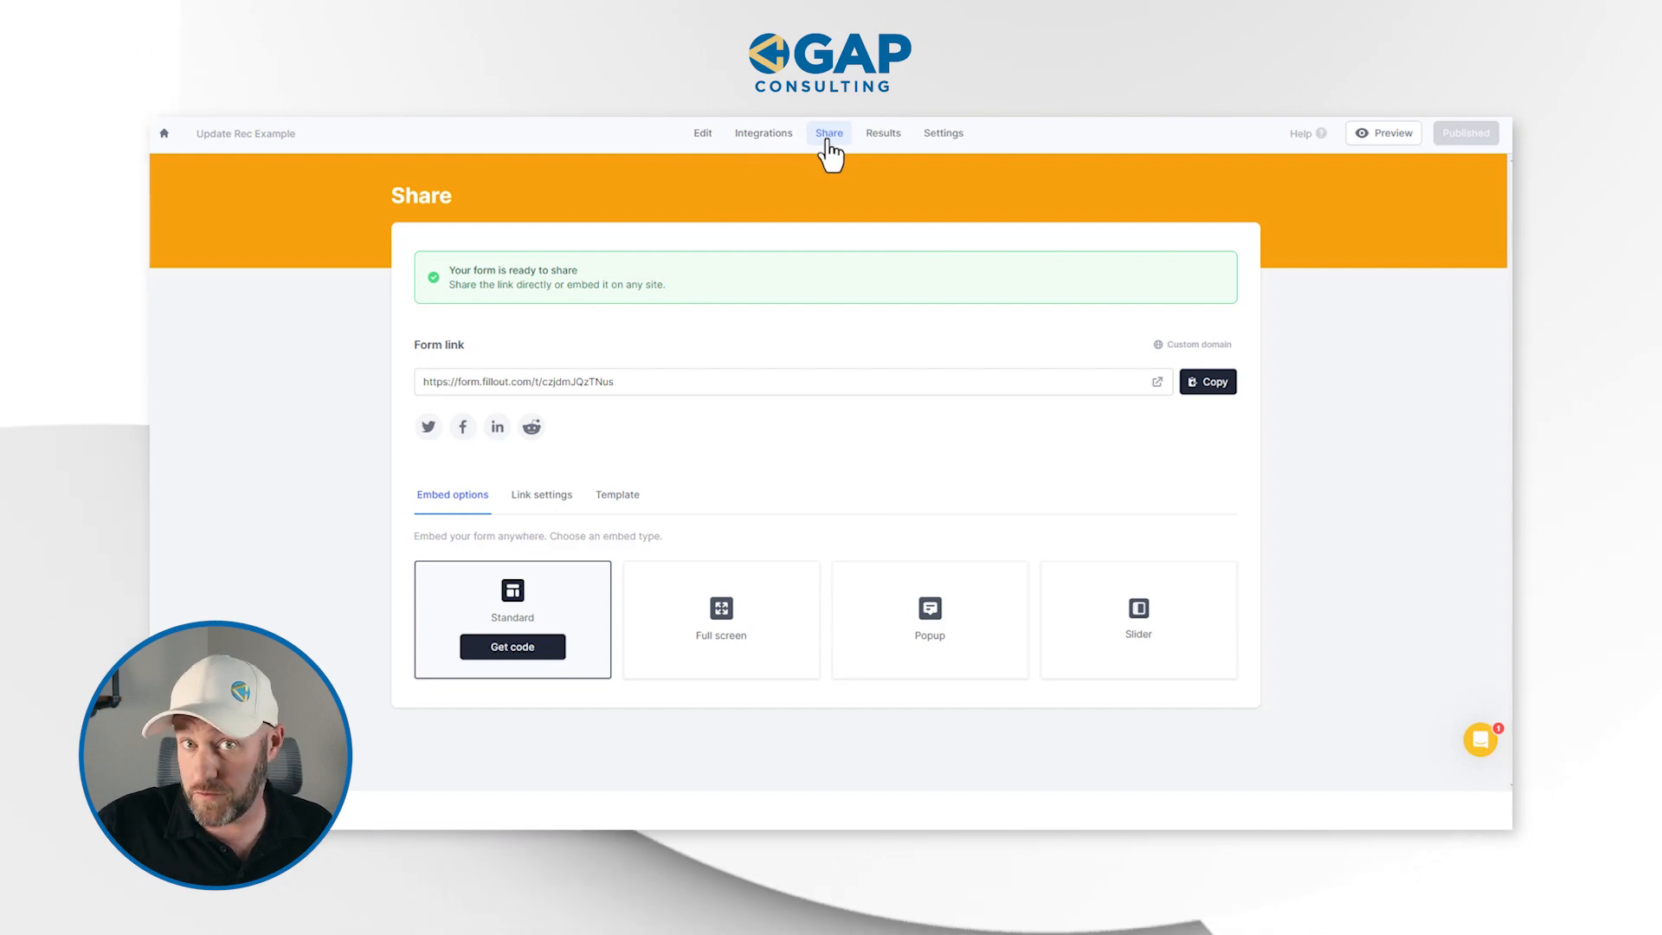
Set the form's Airtable integration in Fillout to Update record and copy the provided record-link formula
click(782, 139)
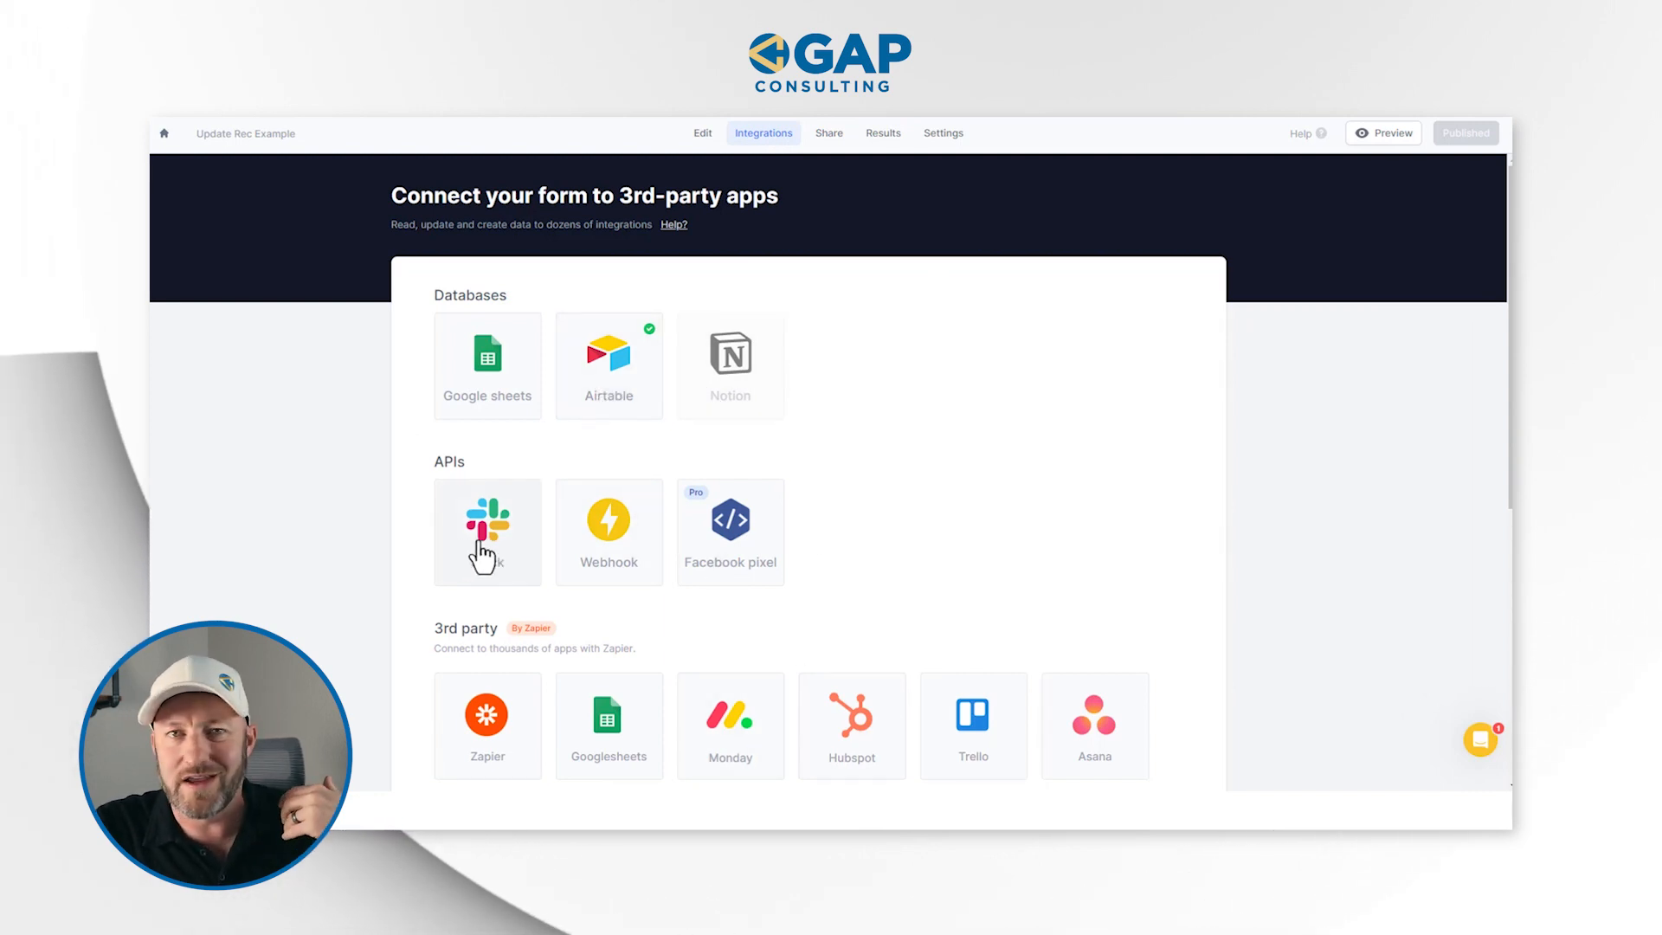
scroll(481, 550, down, 1)
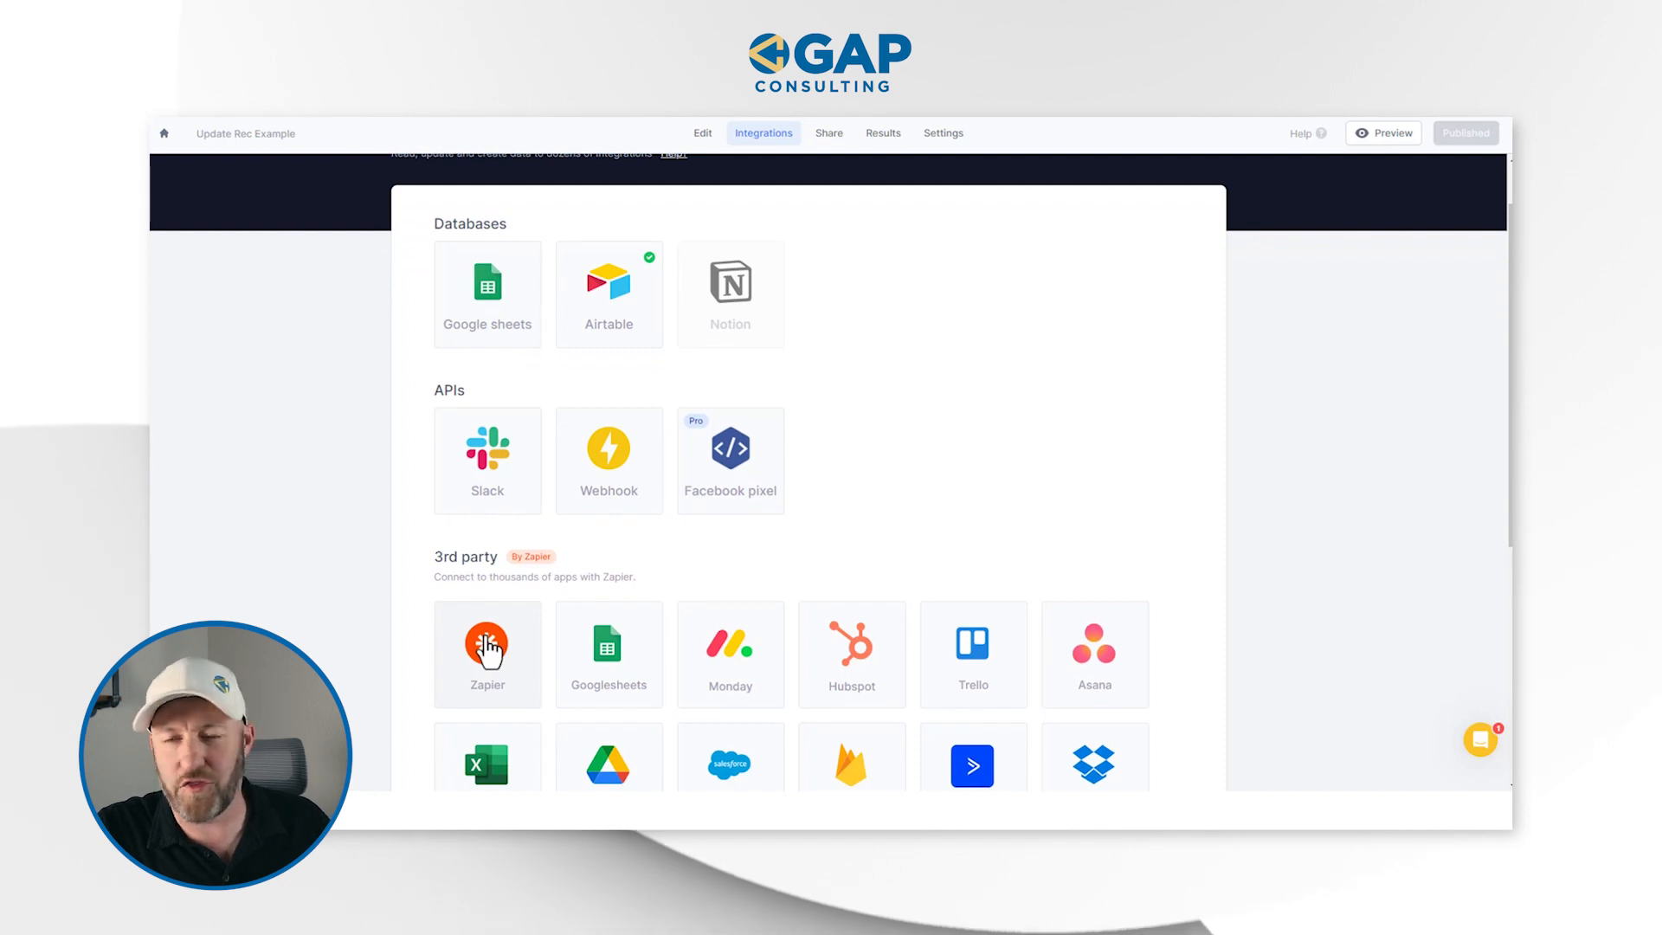
scroll(485, 649, up, 1)
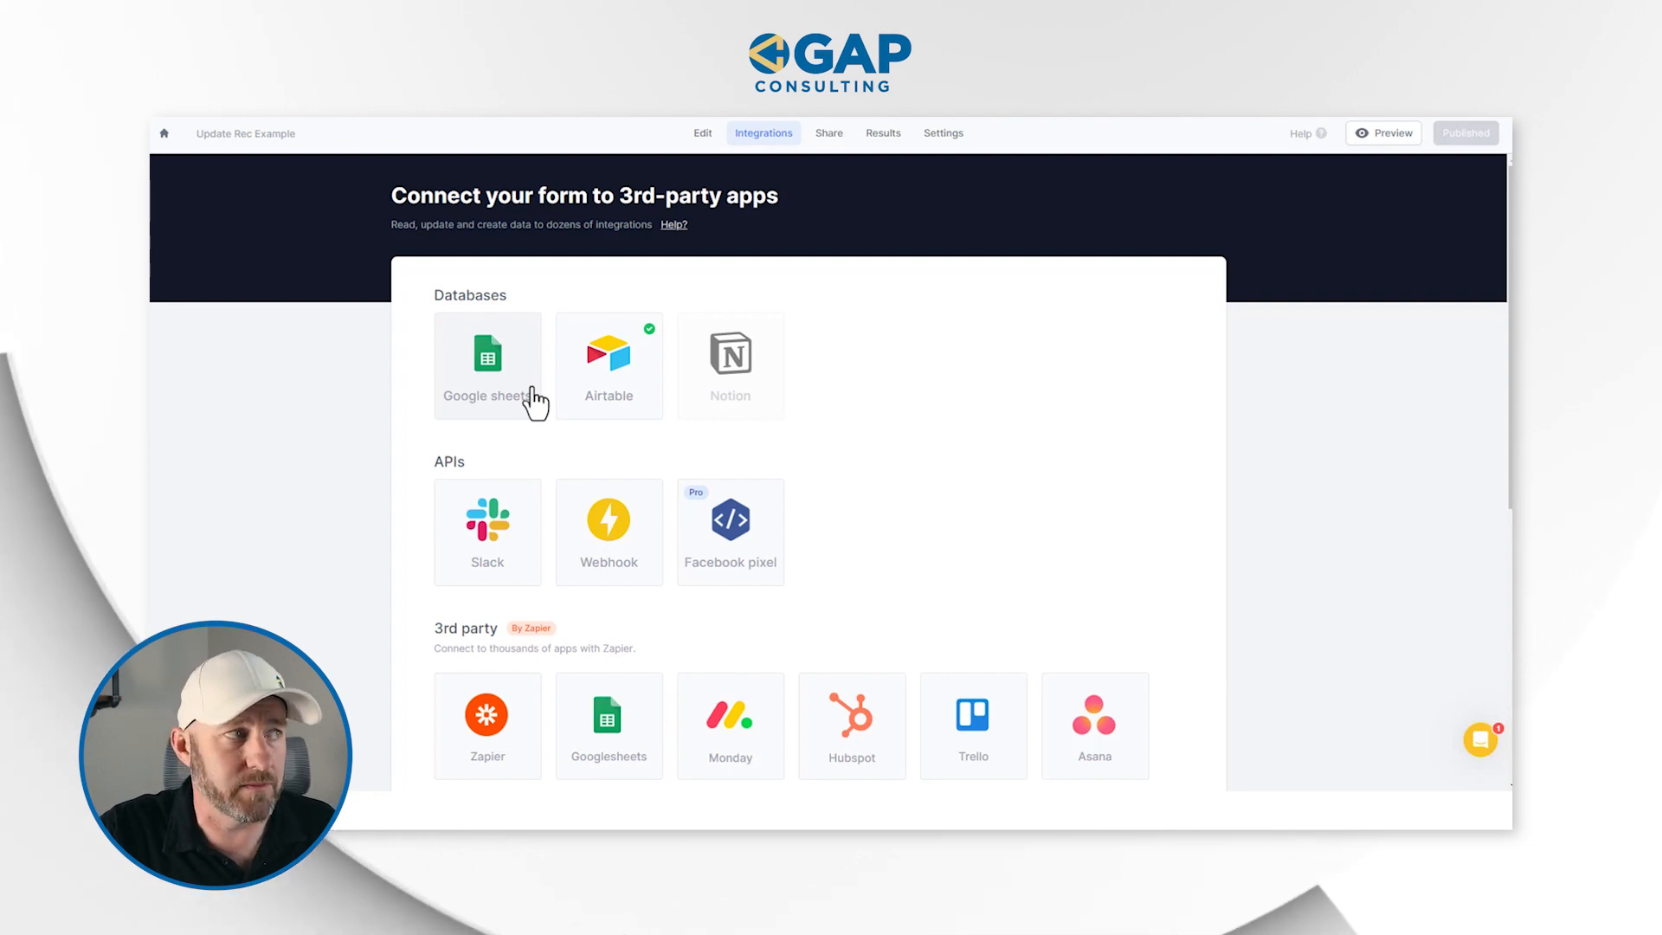
click(622, 367)
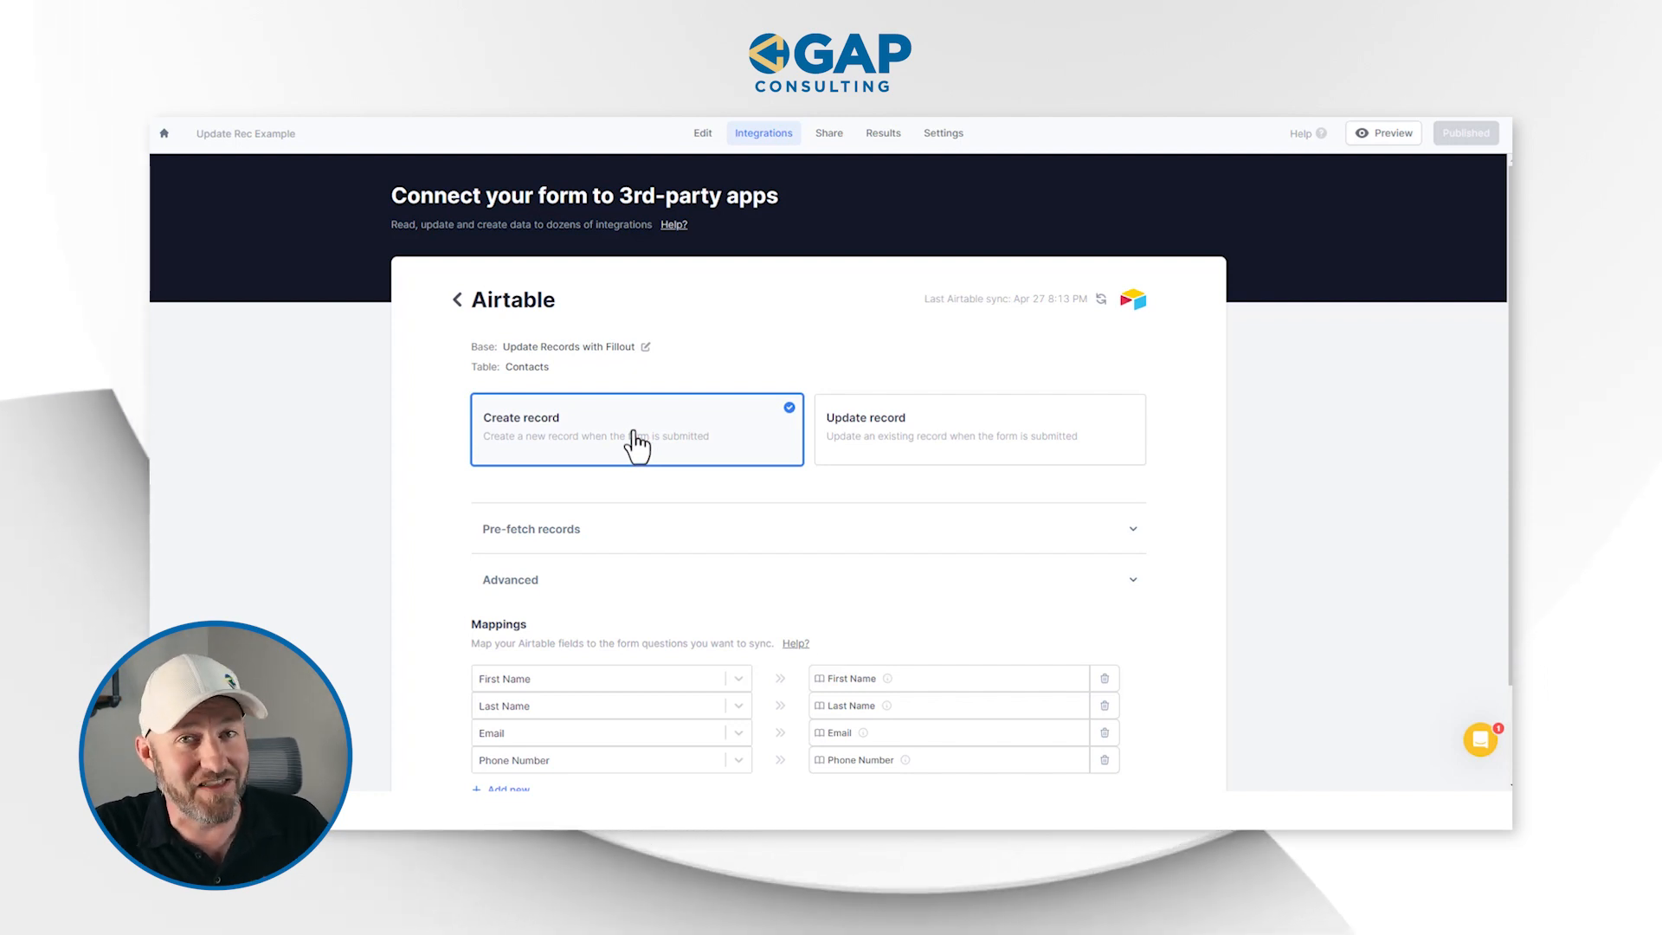
click(920, 443)
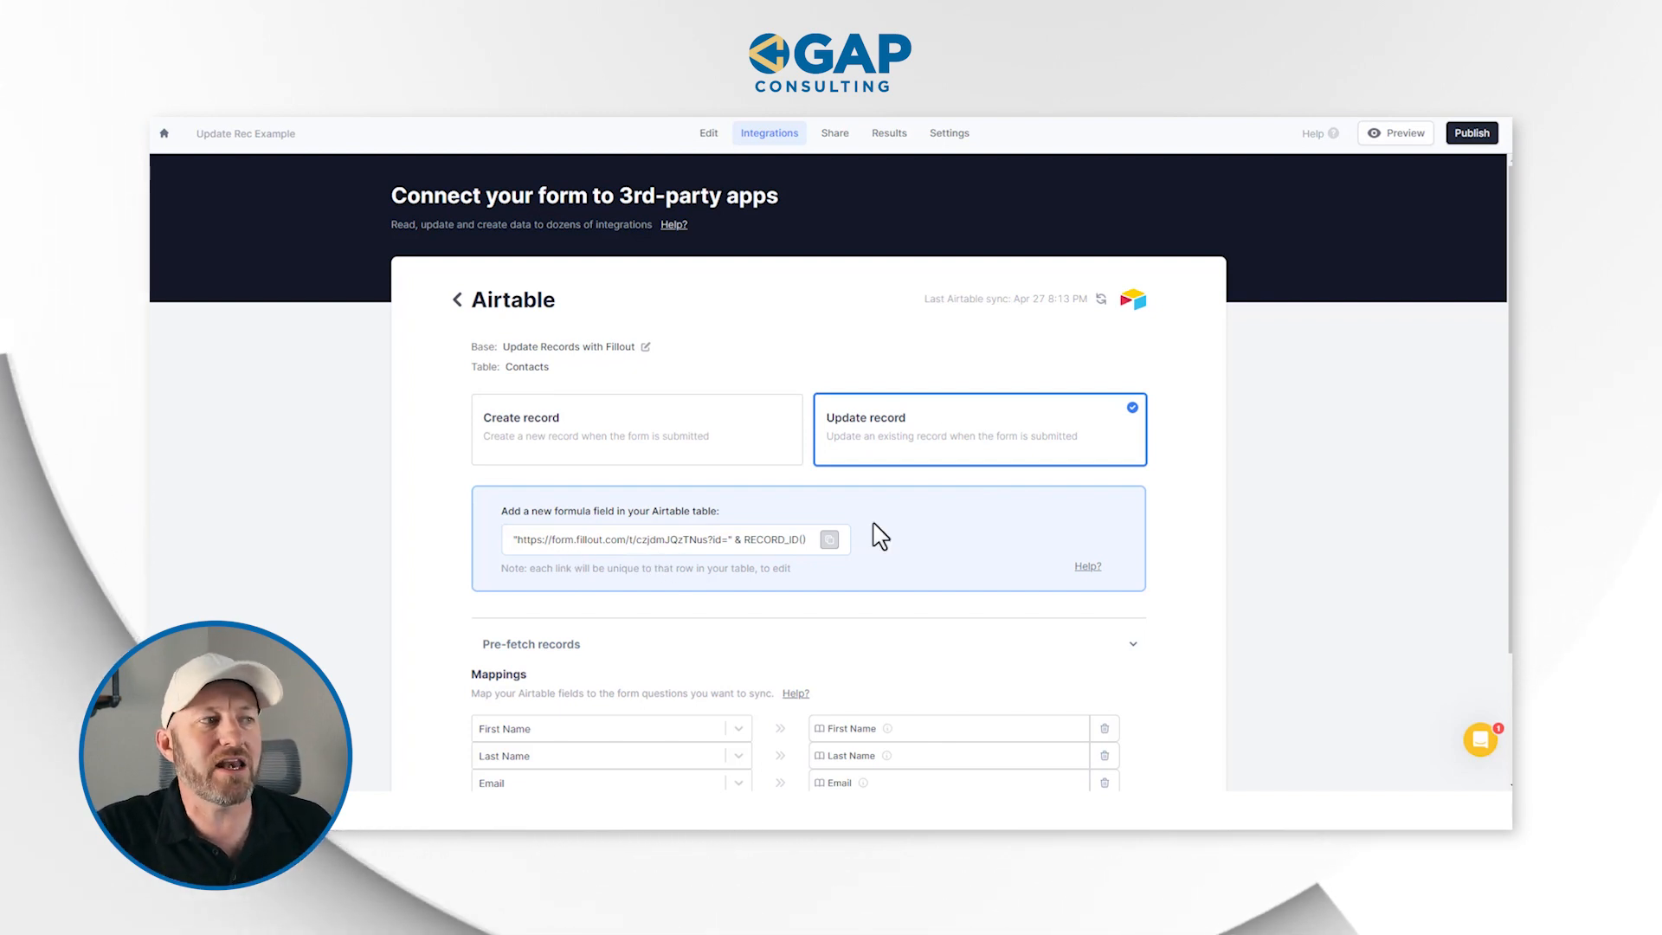
click(830, 541)
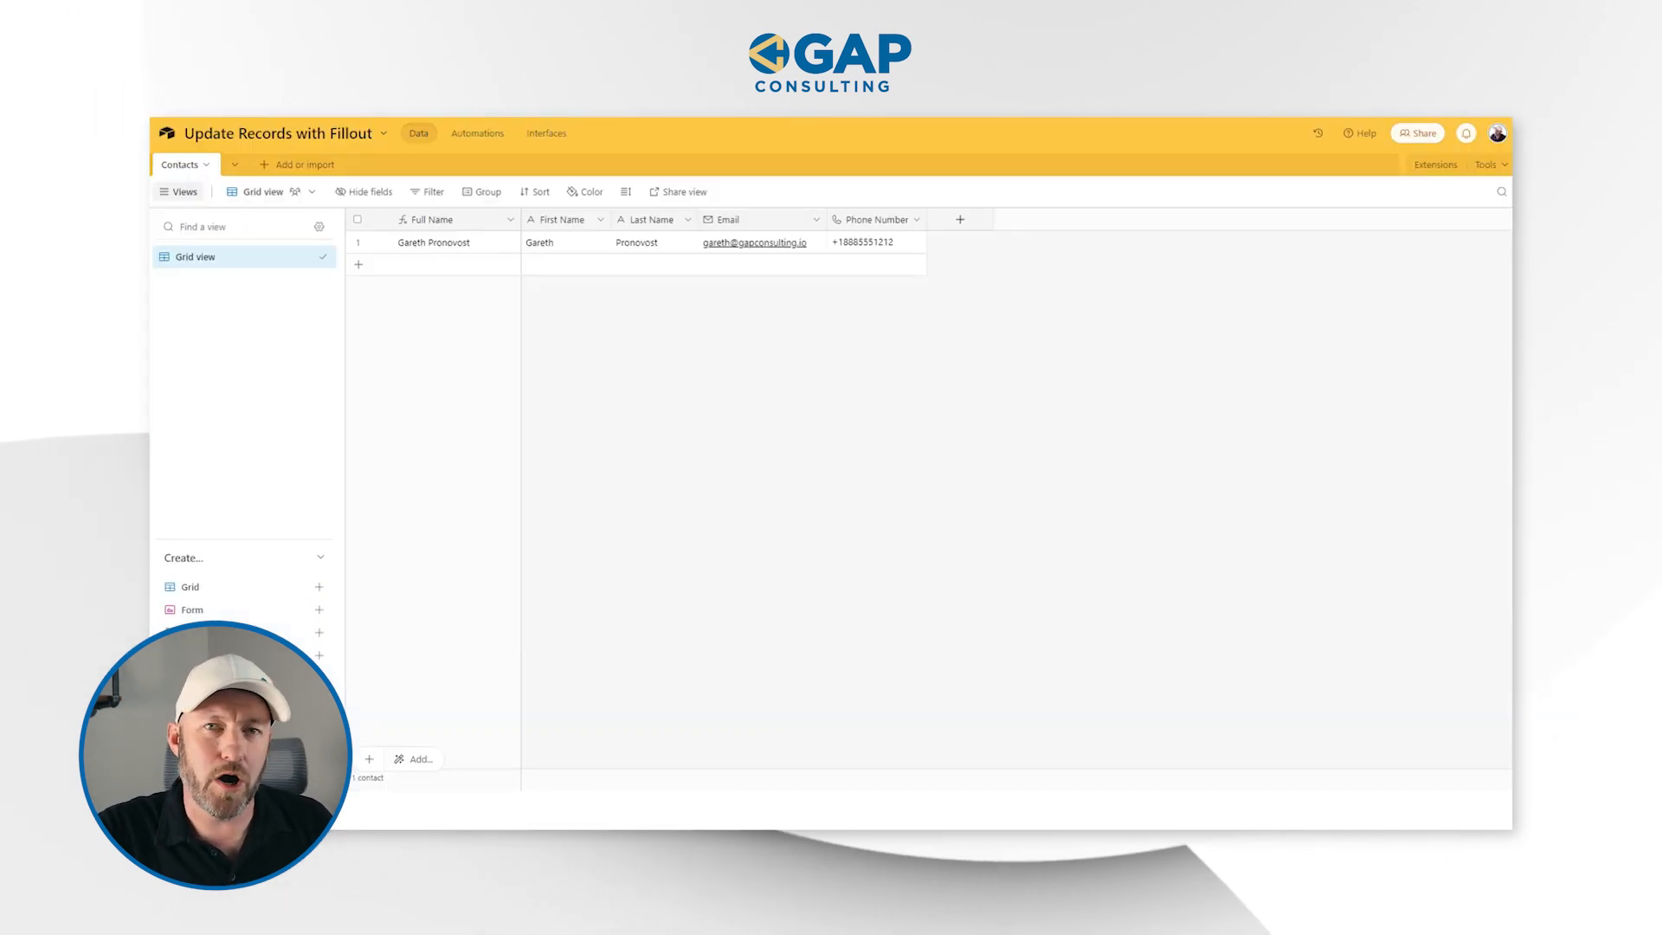
Set up a new formula field named Formula in the Airtable Contacts table and paste the copied Fillout link formula into it
click(973, 227)
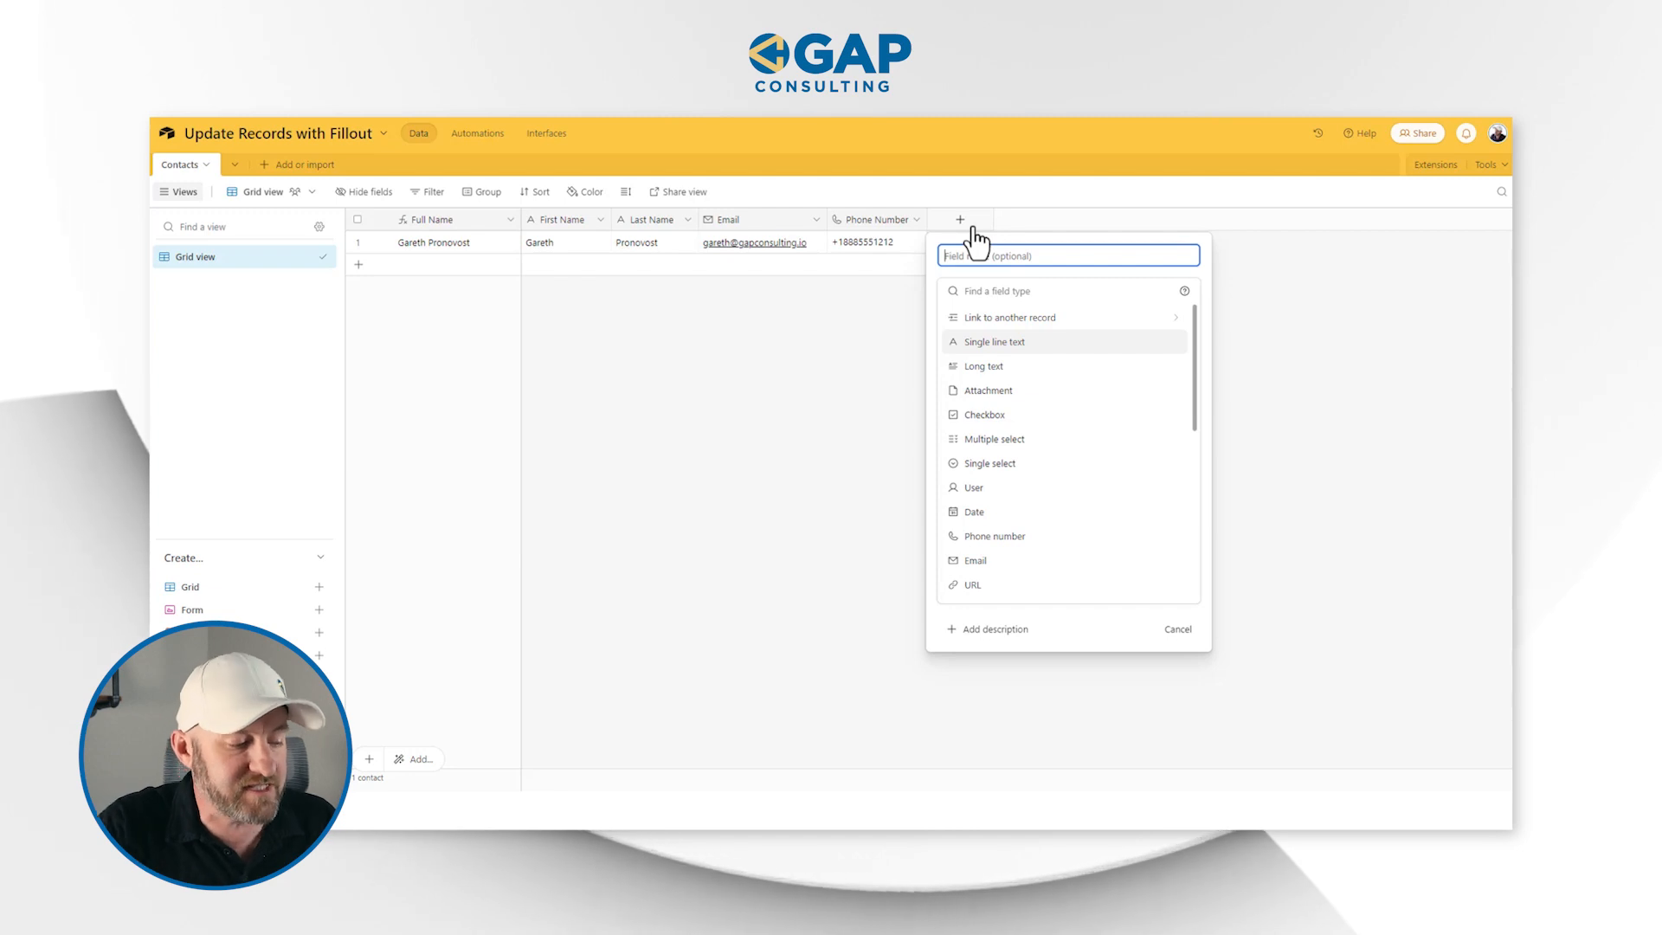
text(Form)
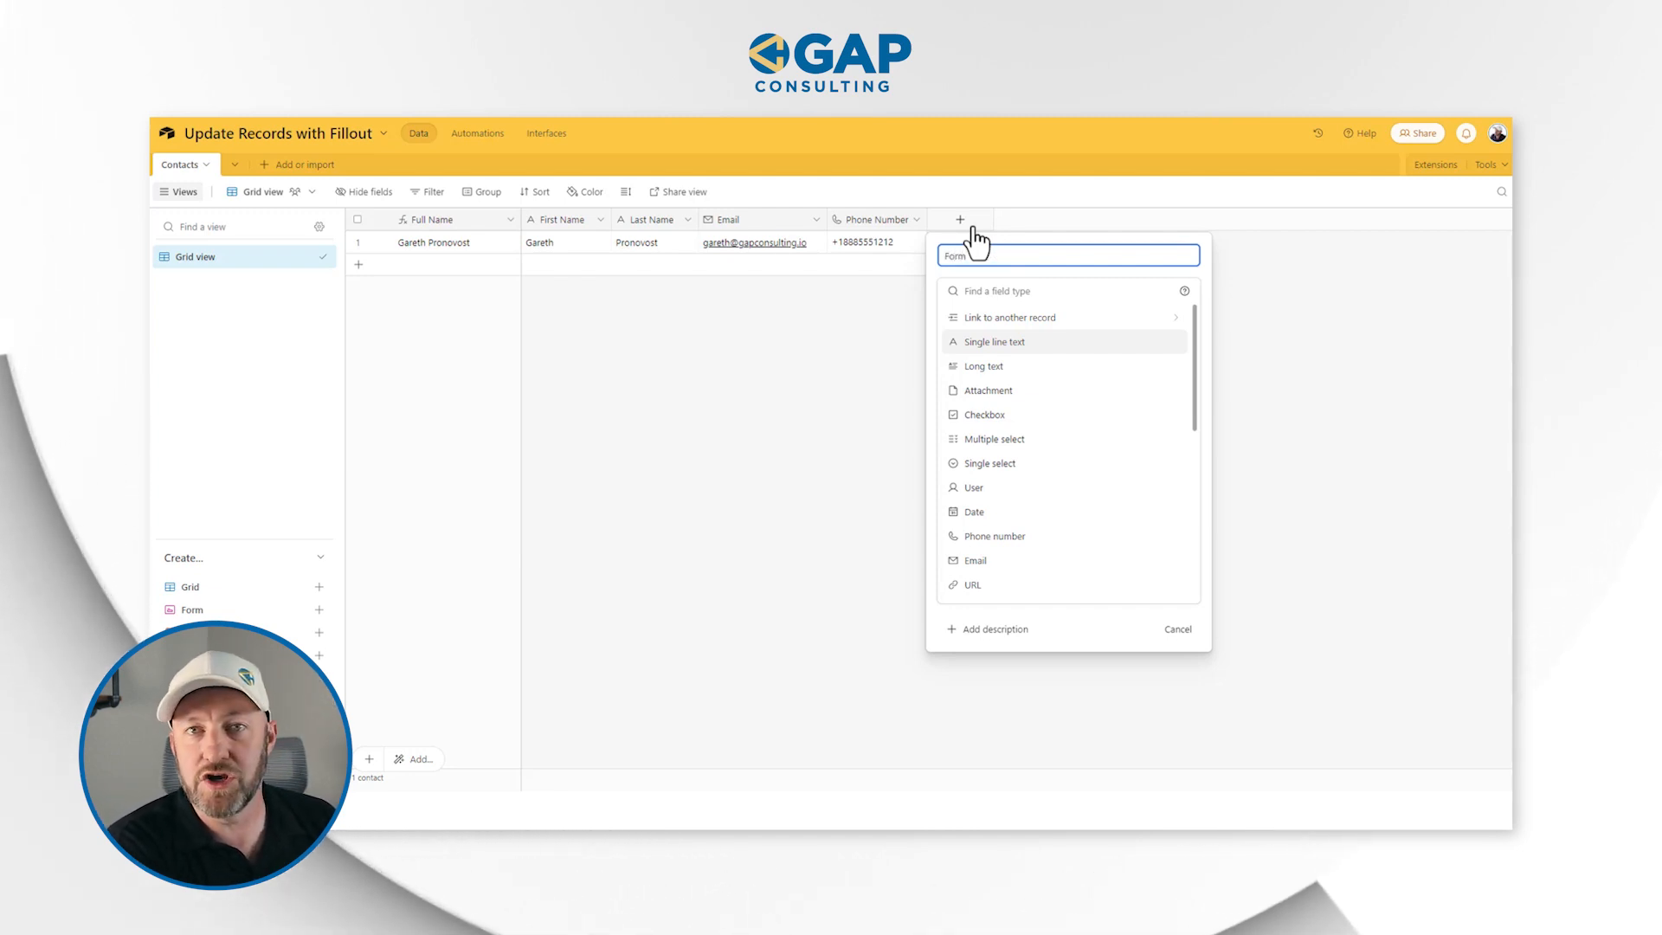
text(for)
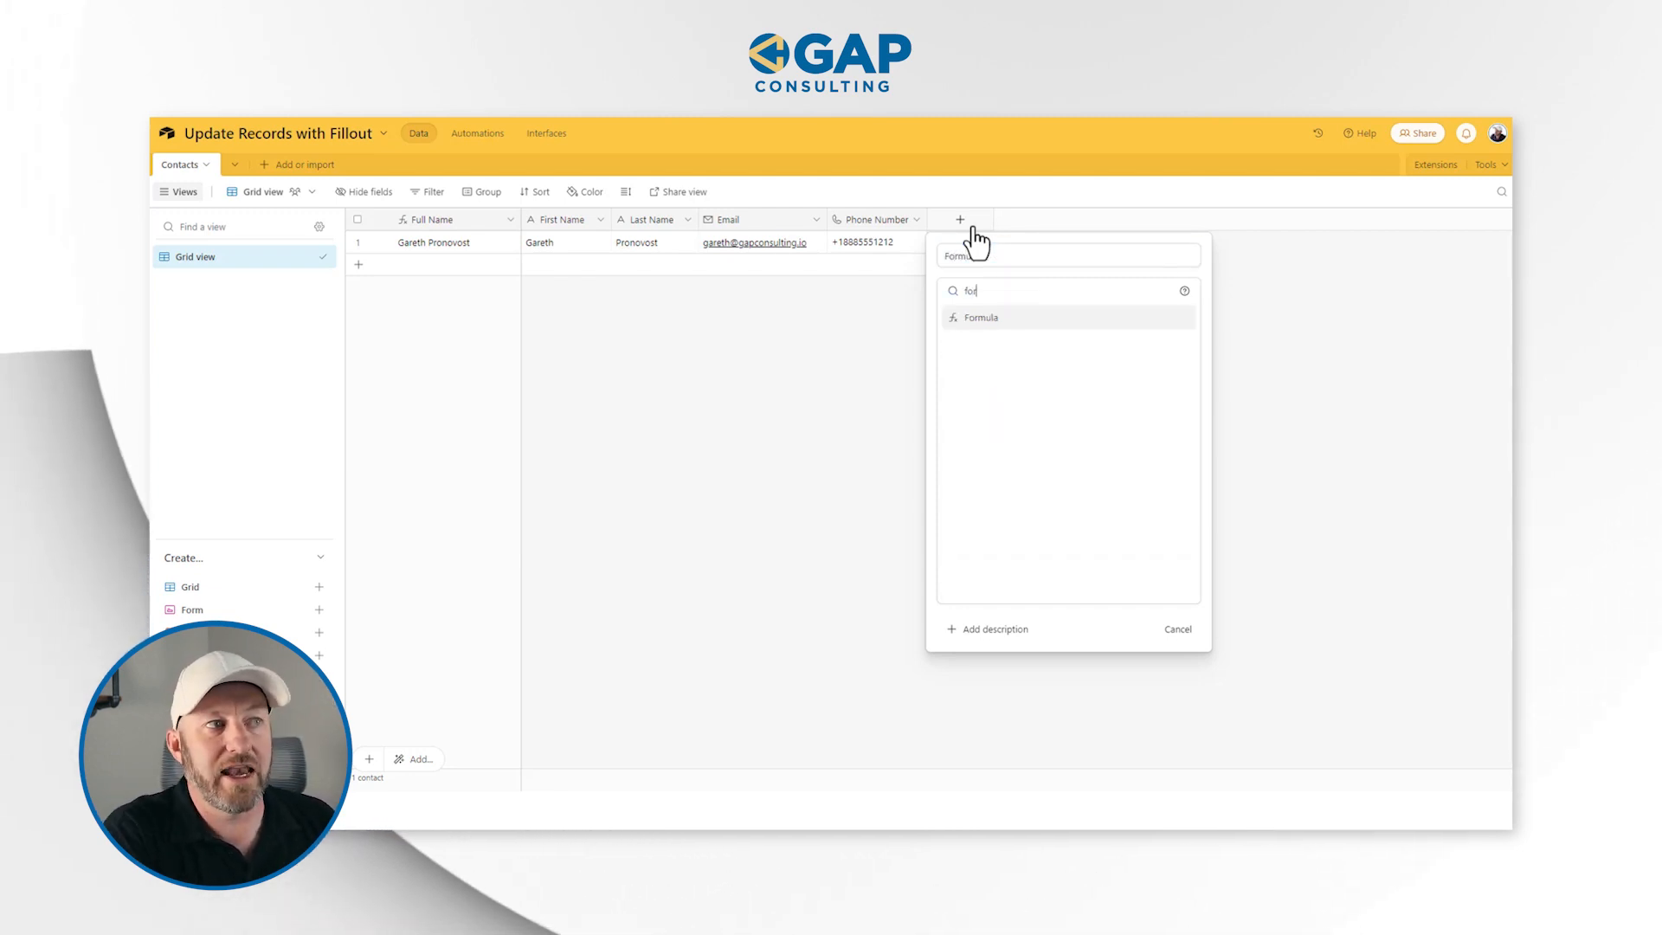
click(1089, 318)
click(1049, 368)
key(ctrl+v)
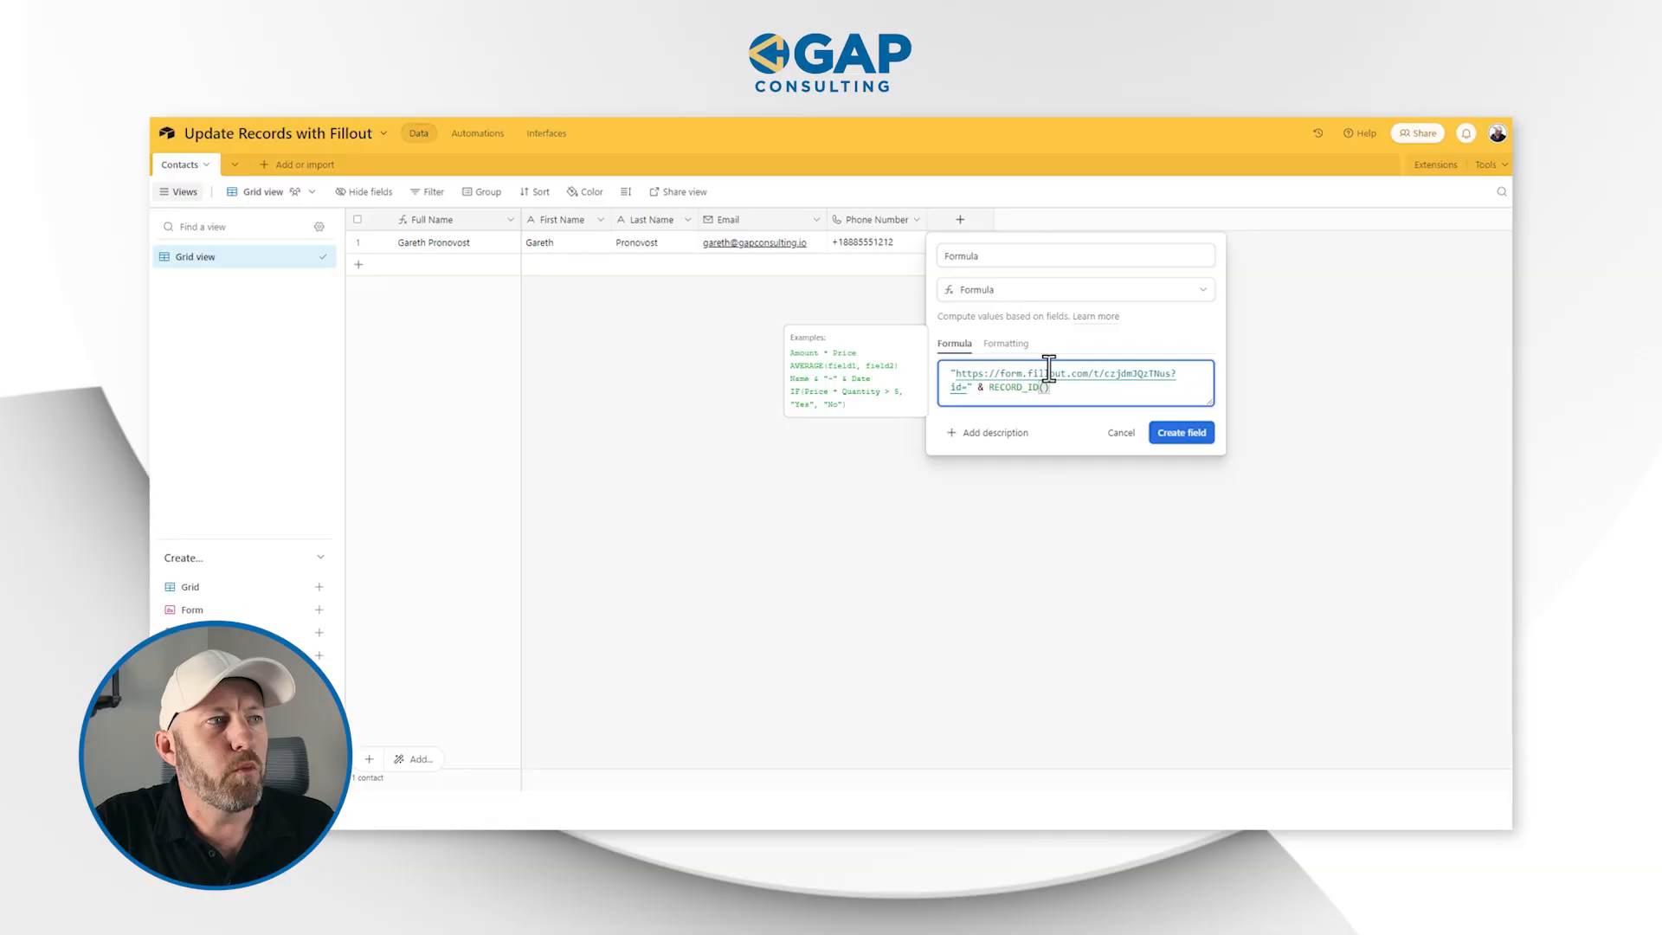
Create the formula field after reviewing its URL, id and RECORD_ID() parts, and widen its column to show the full links
drag(957, 382, 965, 394)
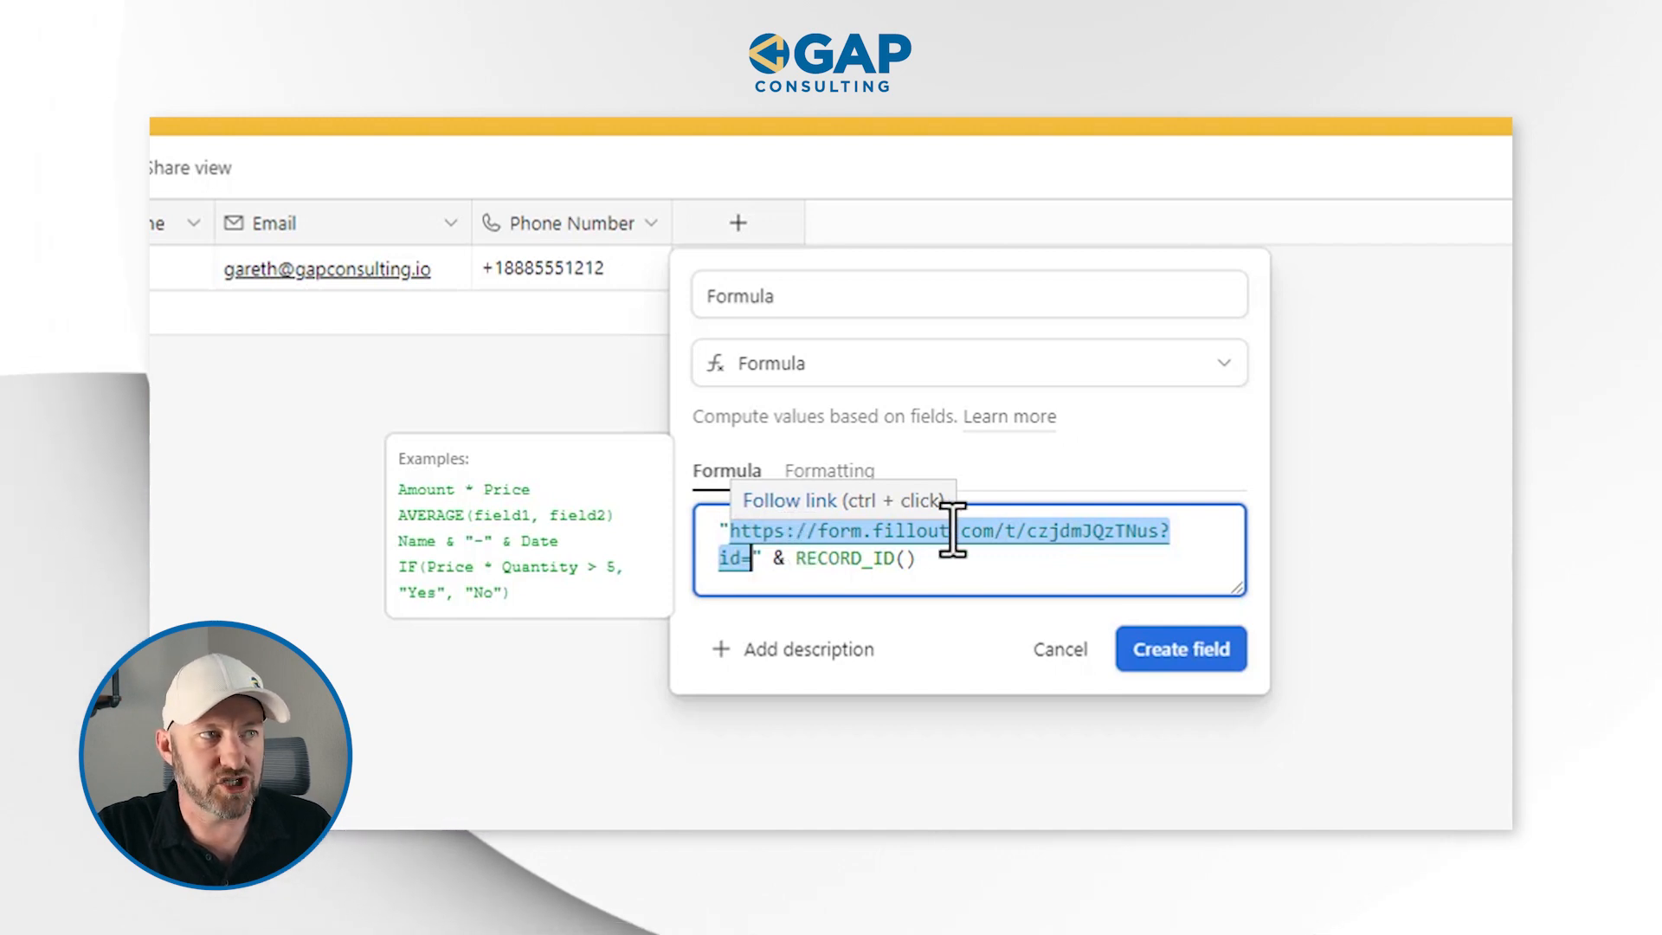
click(1160, 530)
drag(1161, 530, 727, 531)
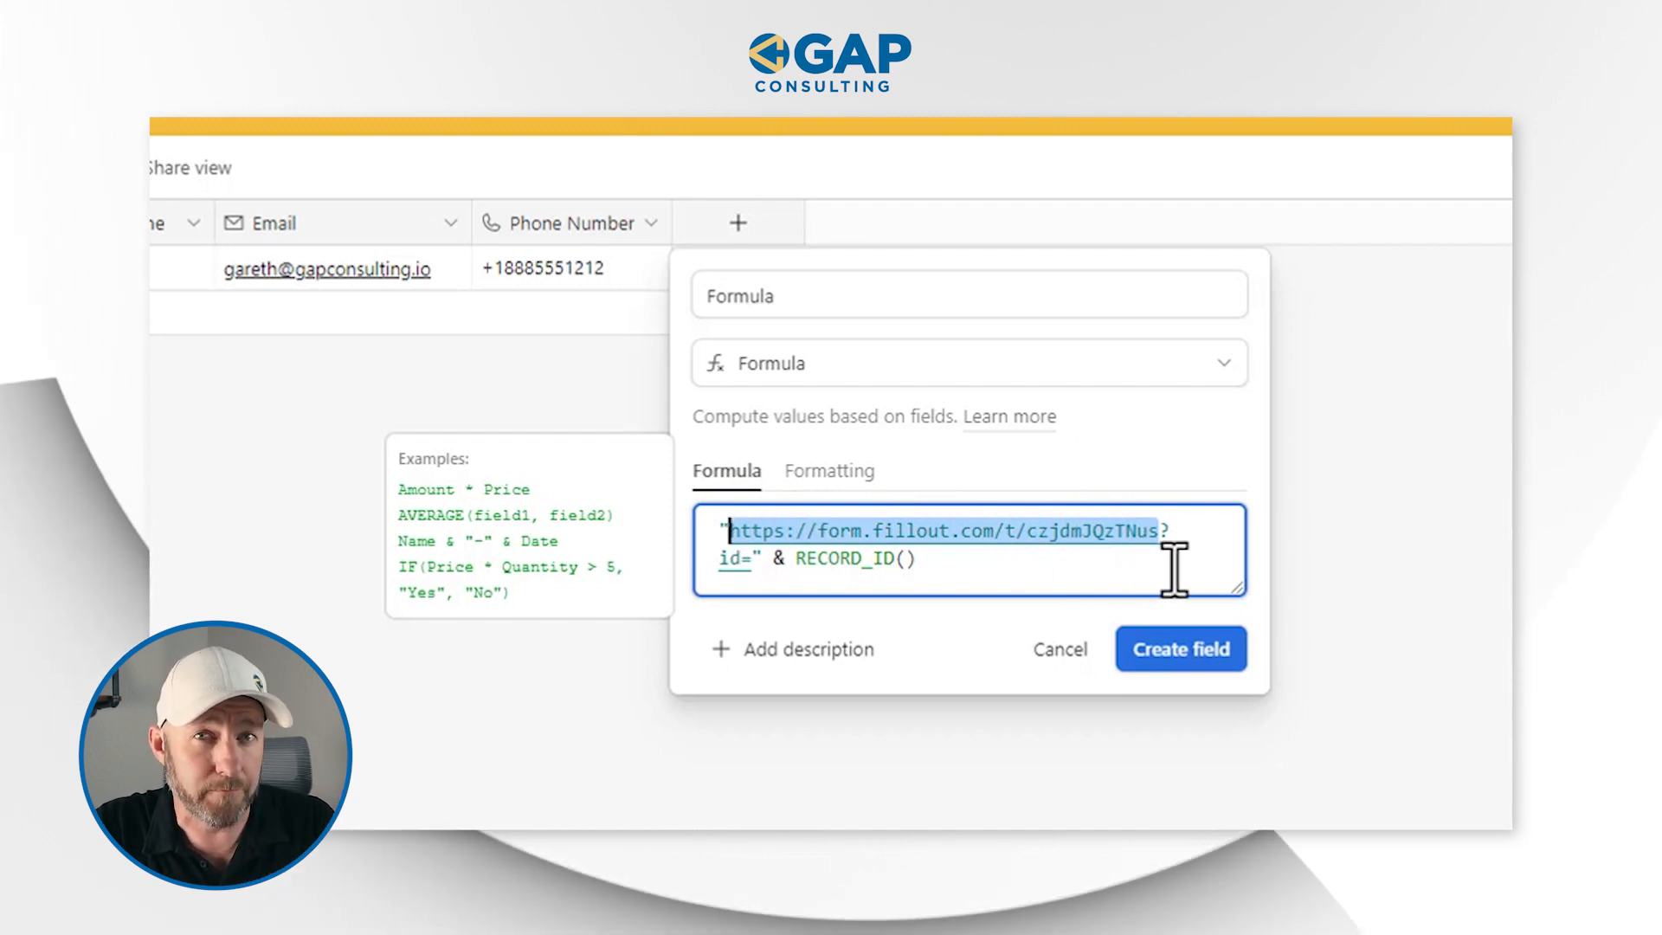
click(1162, 532)
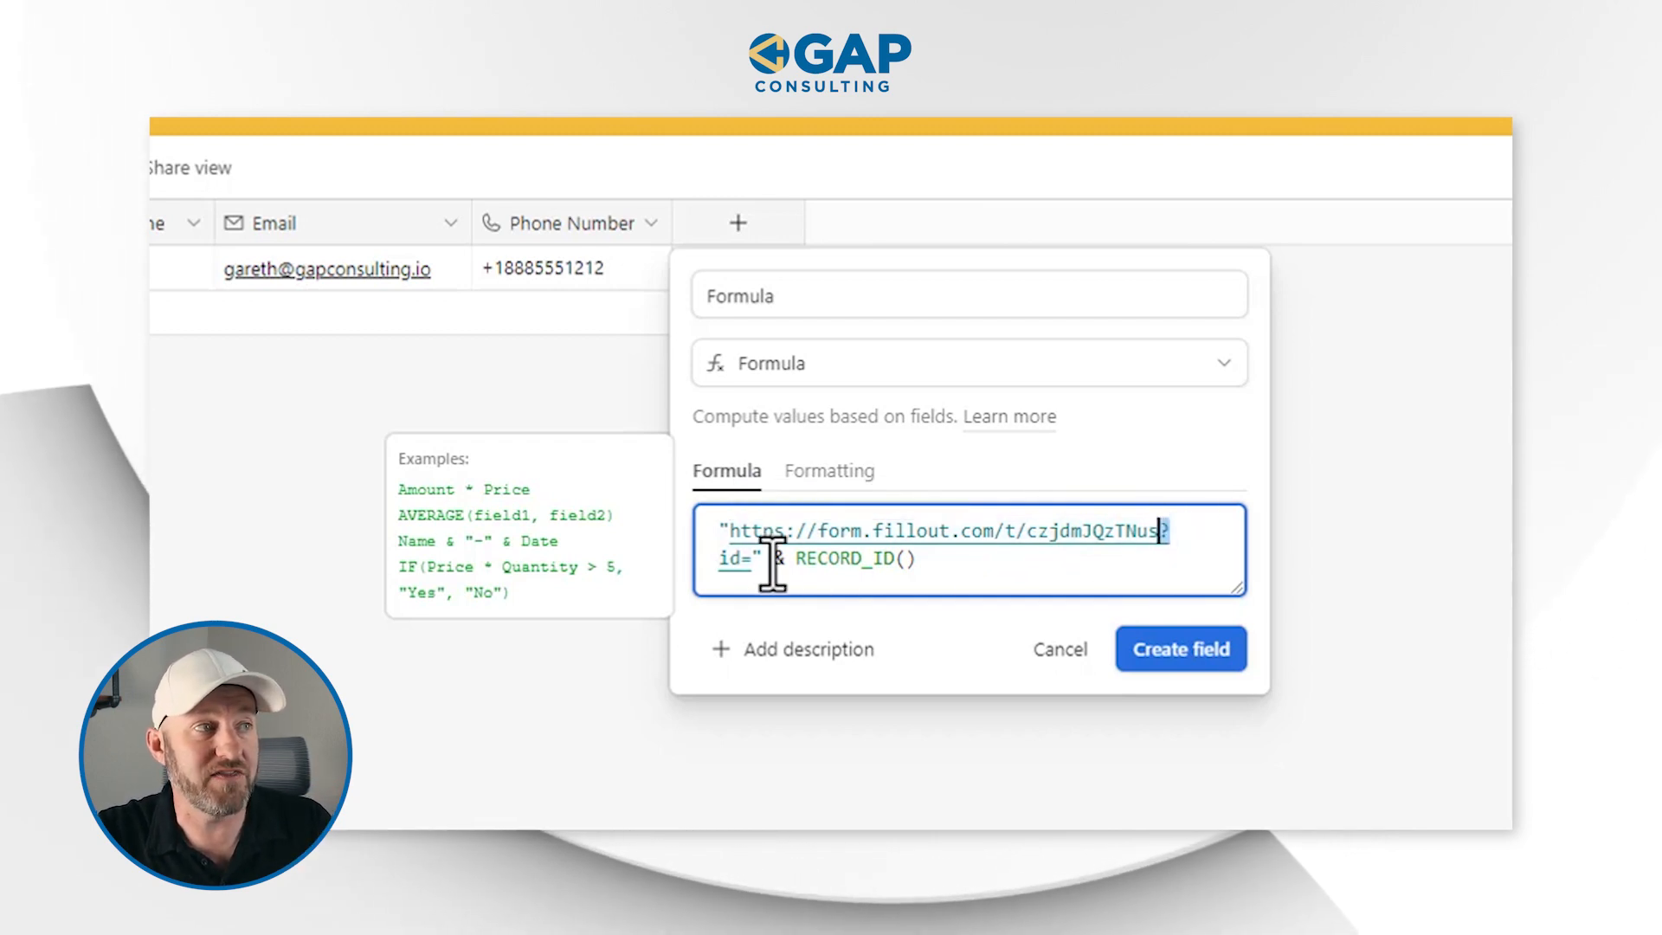
drag(744, 567, 725, 567)
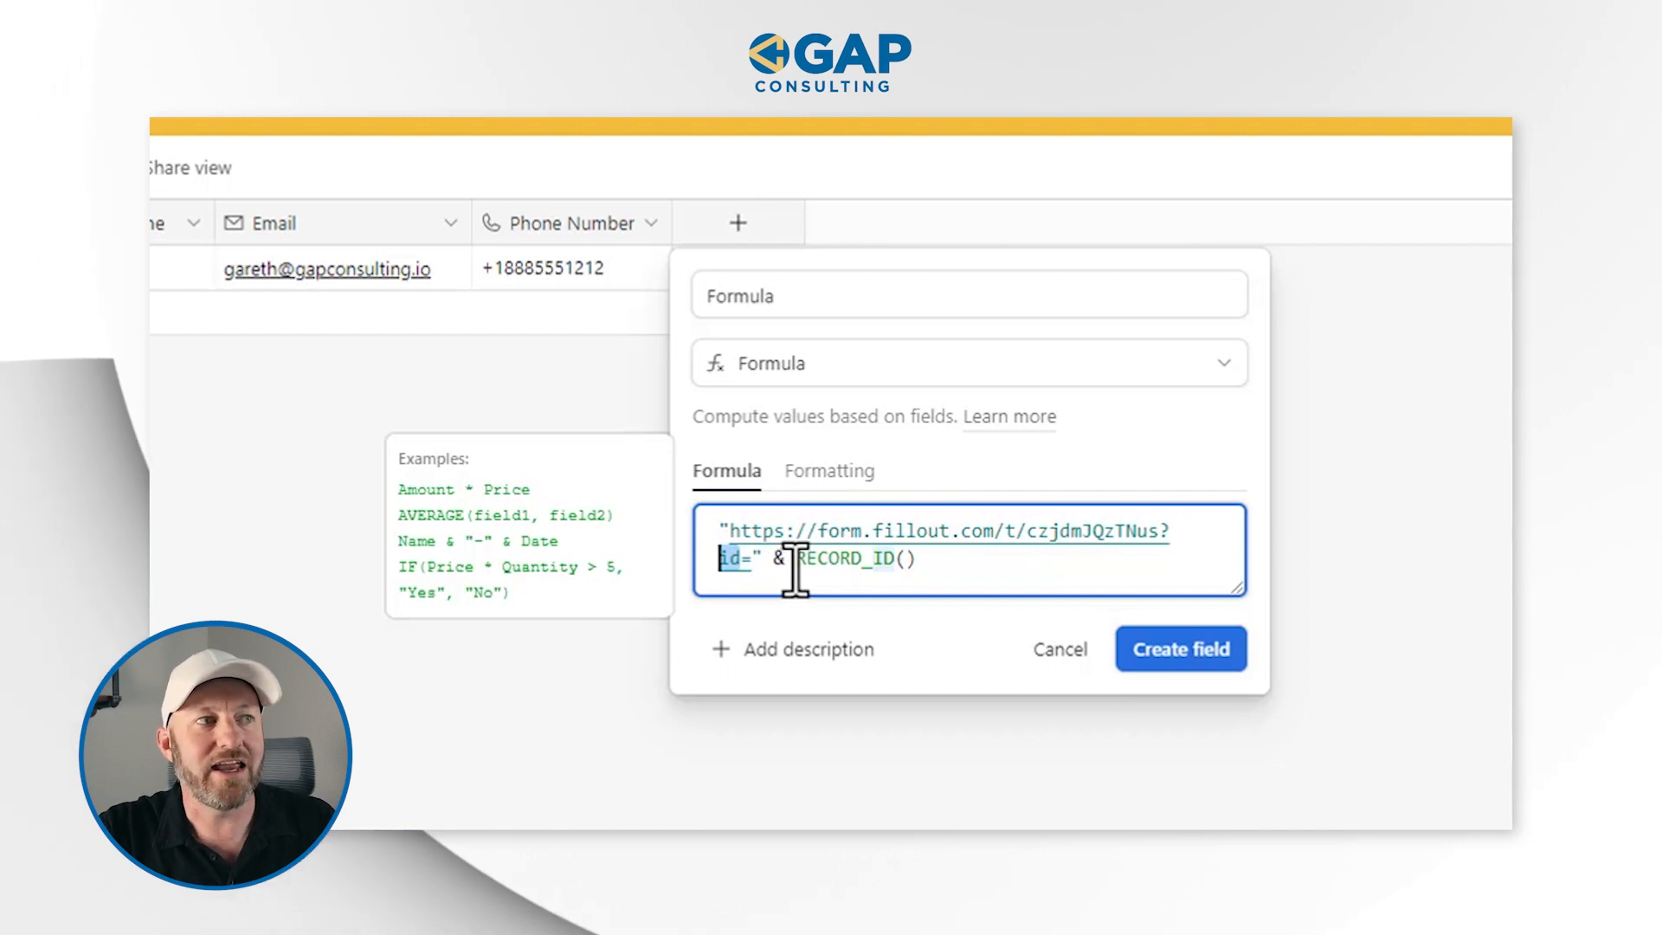
drag(795, 568, 972, 568)
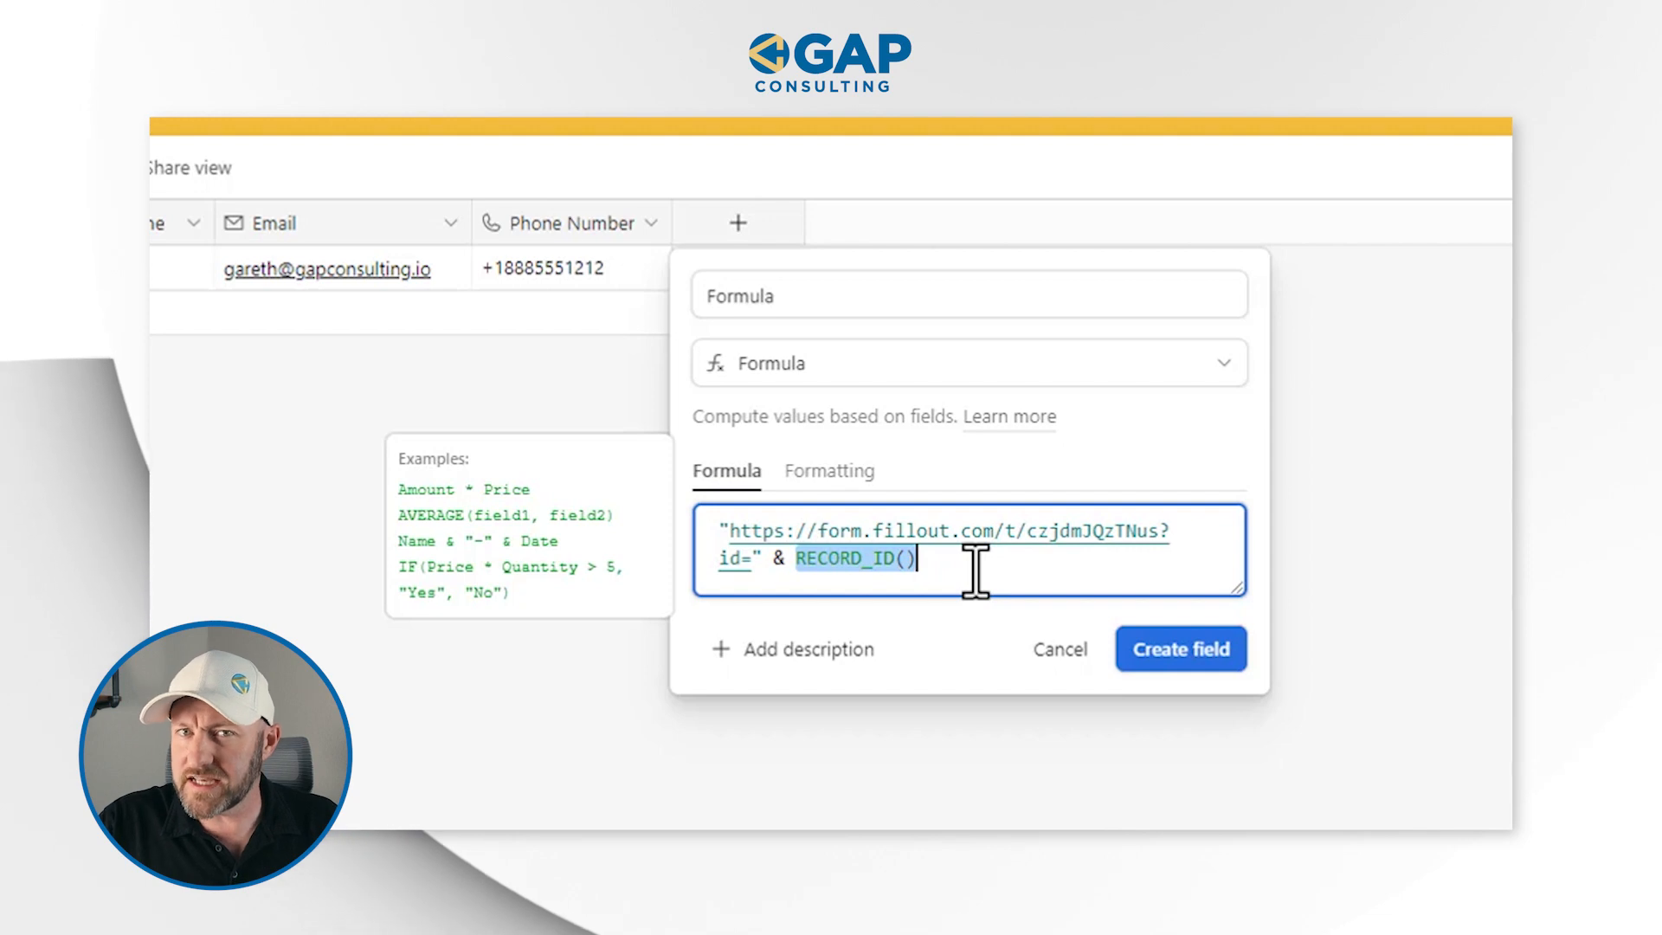
click(1182, 650)
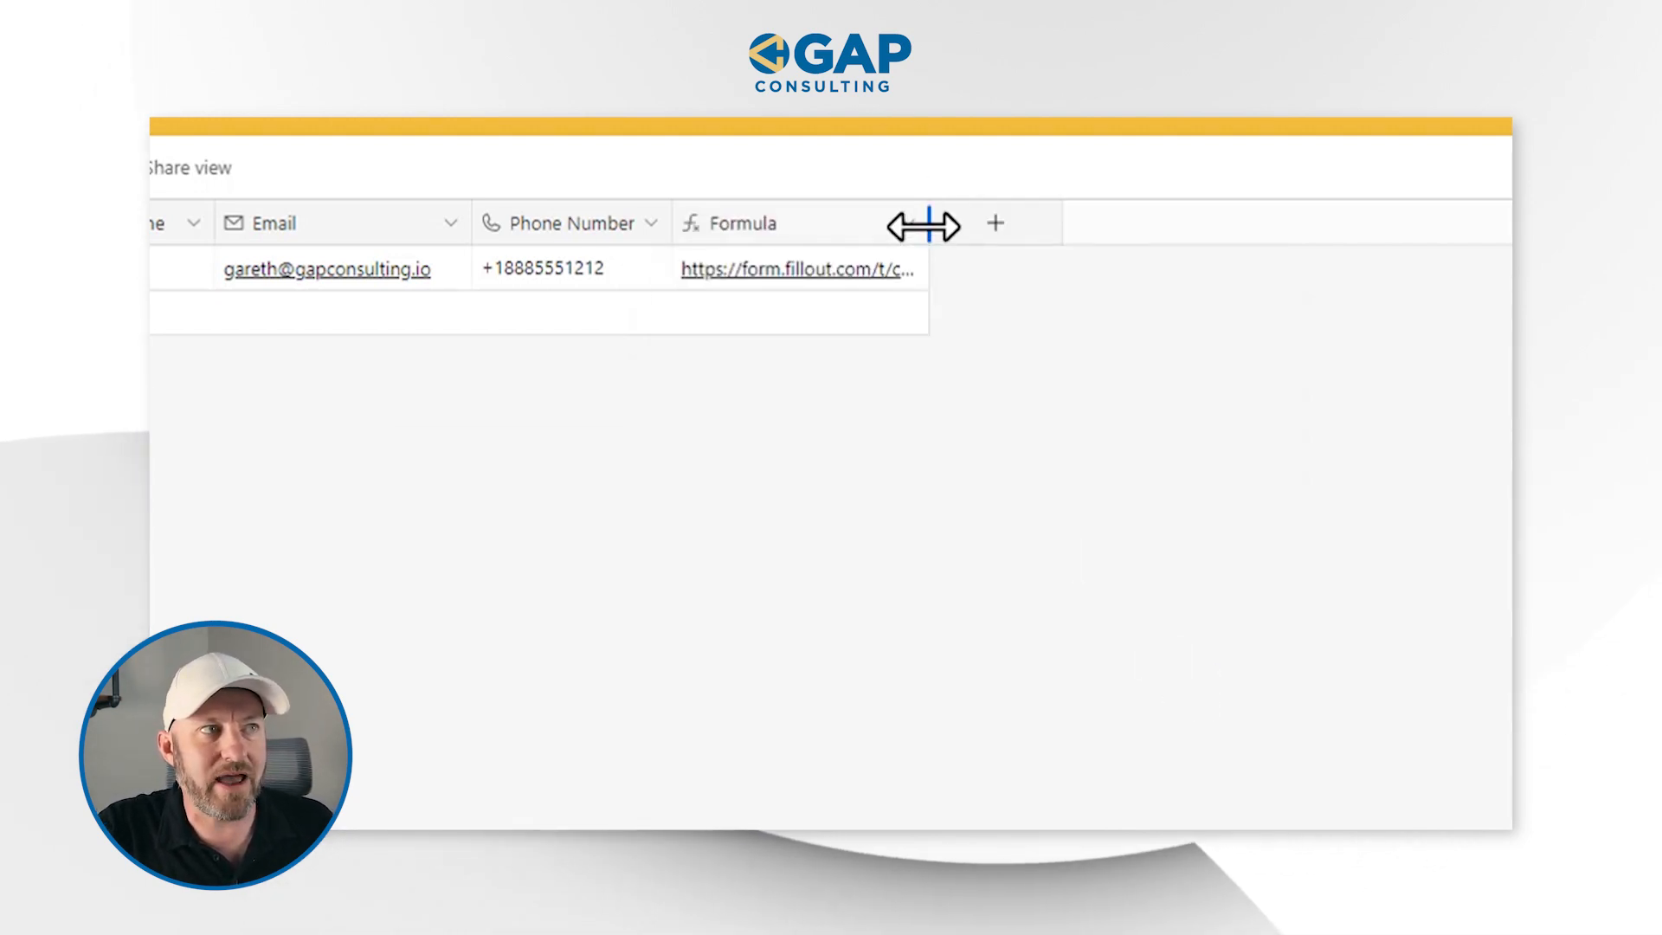
drag(1152, 213, 1290, 219)
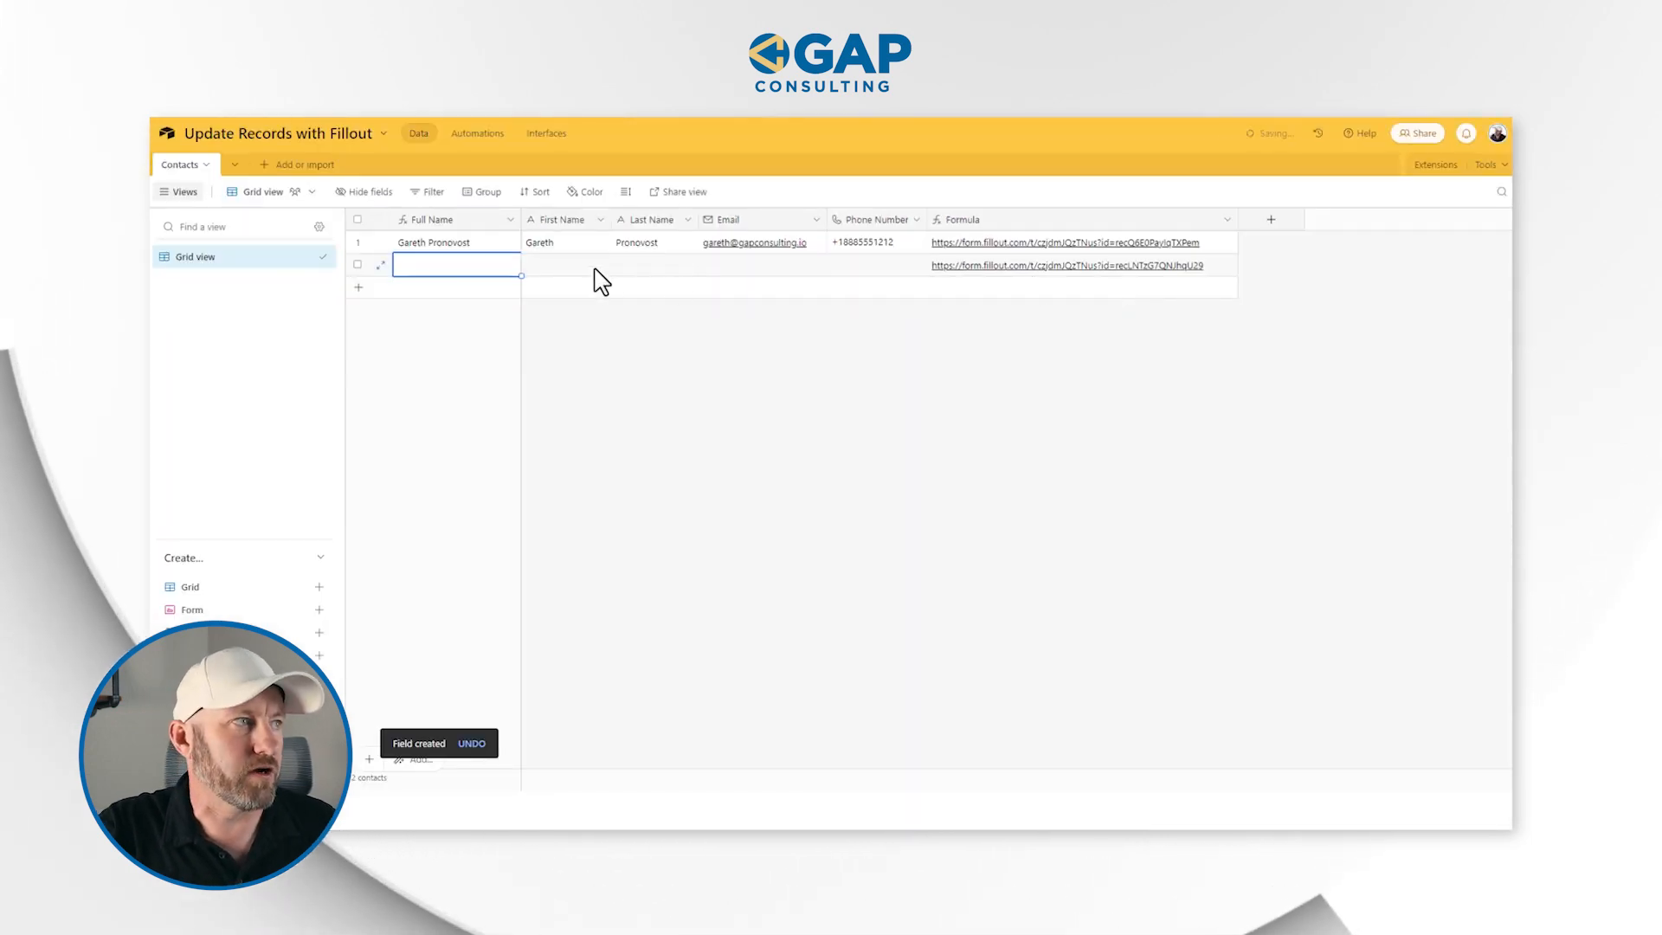
Add a second contact record with a first name, last name and email, leaving its phone number empty
click(592, 267)
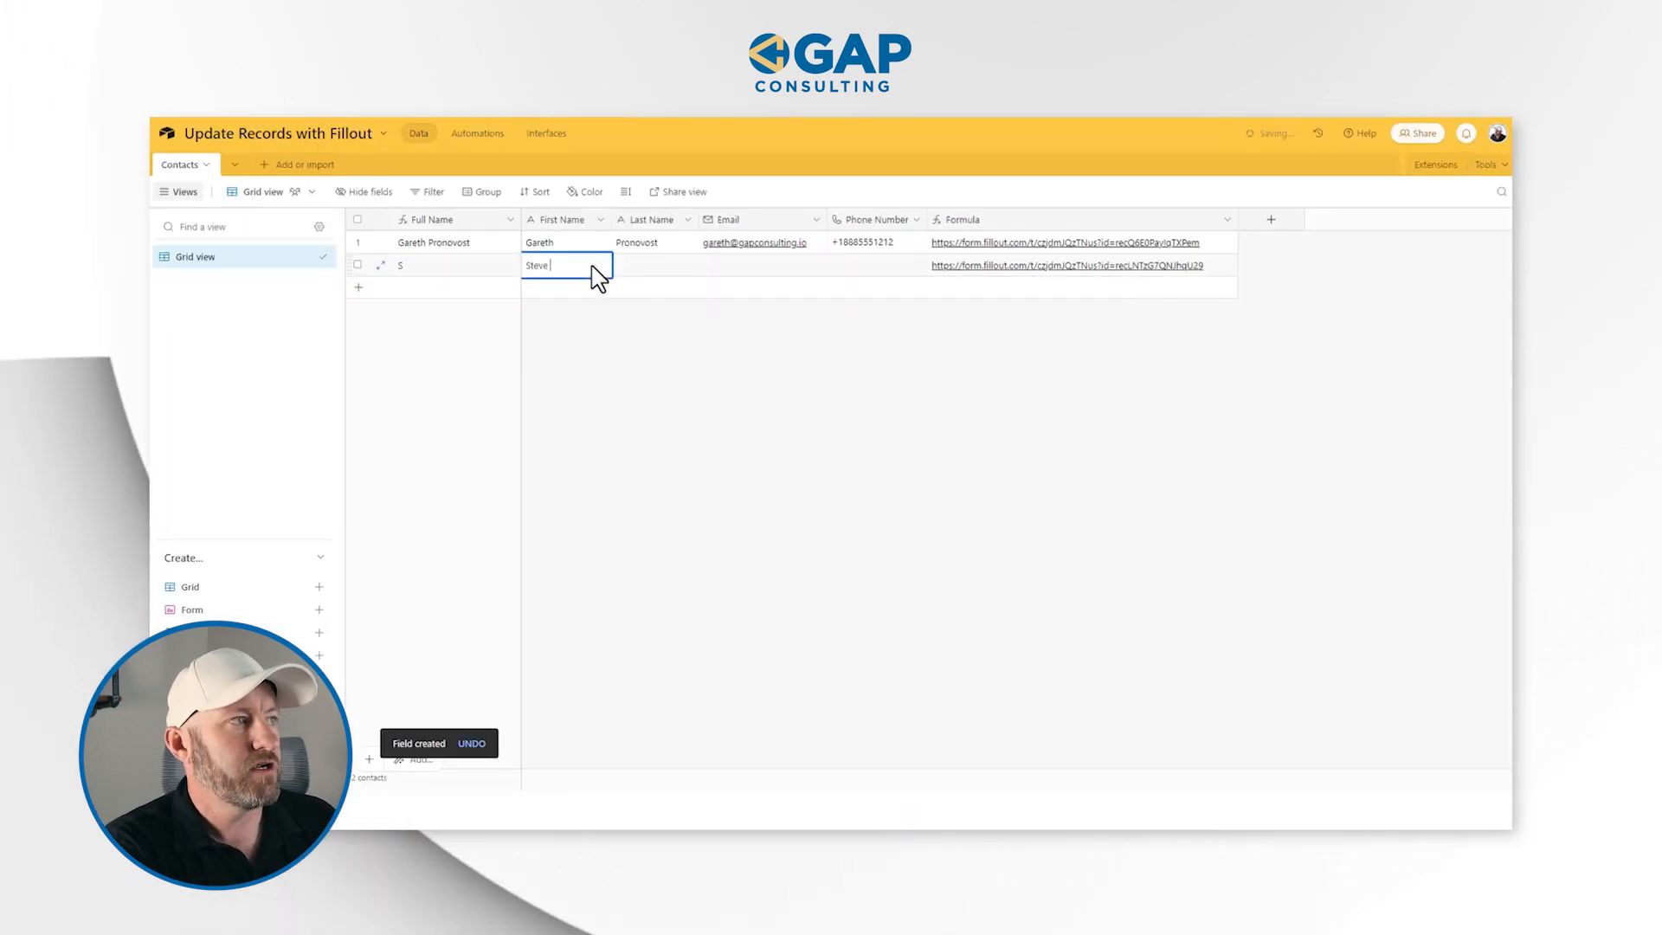
key(Tab)
key(Tab)
text(ste)
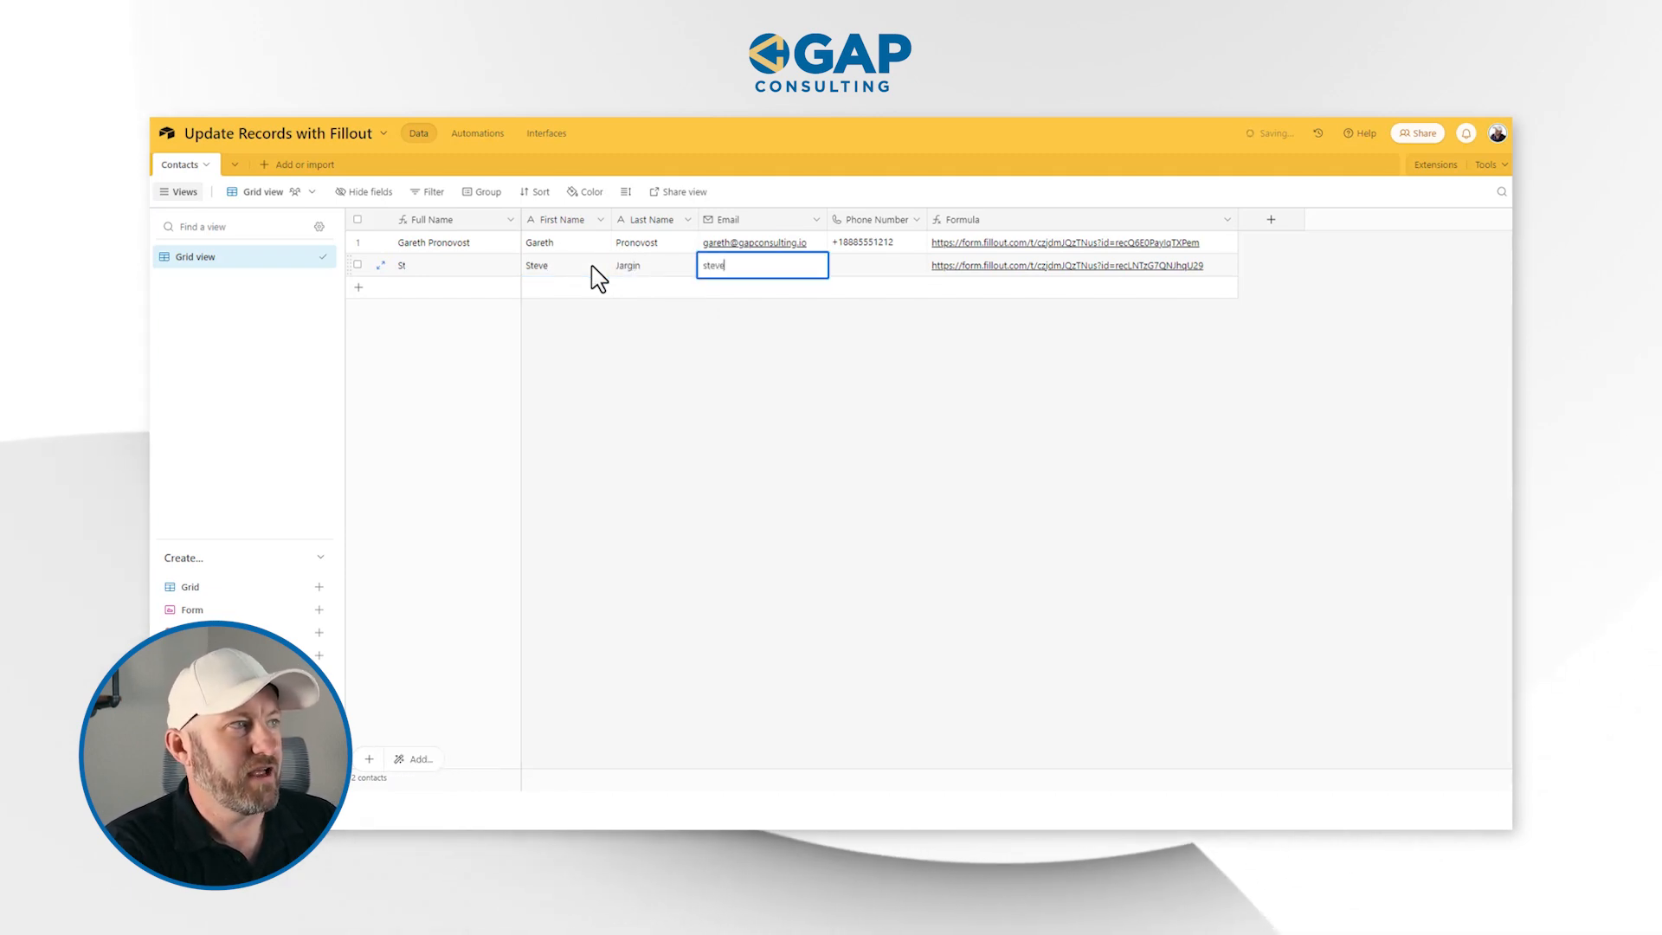
text(ve@example.com)
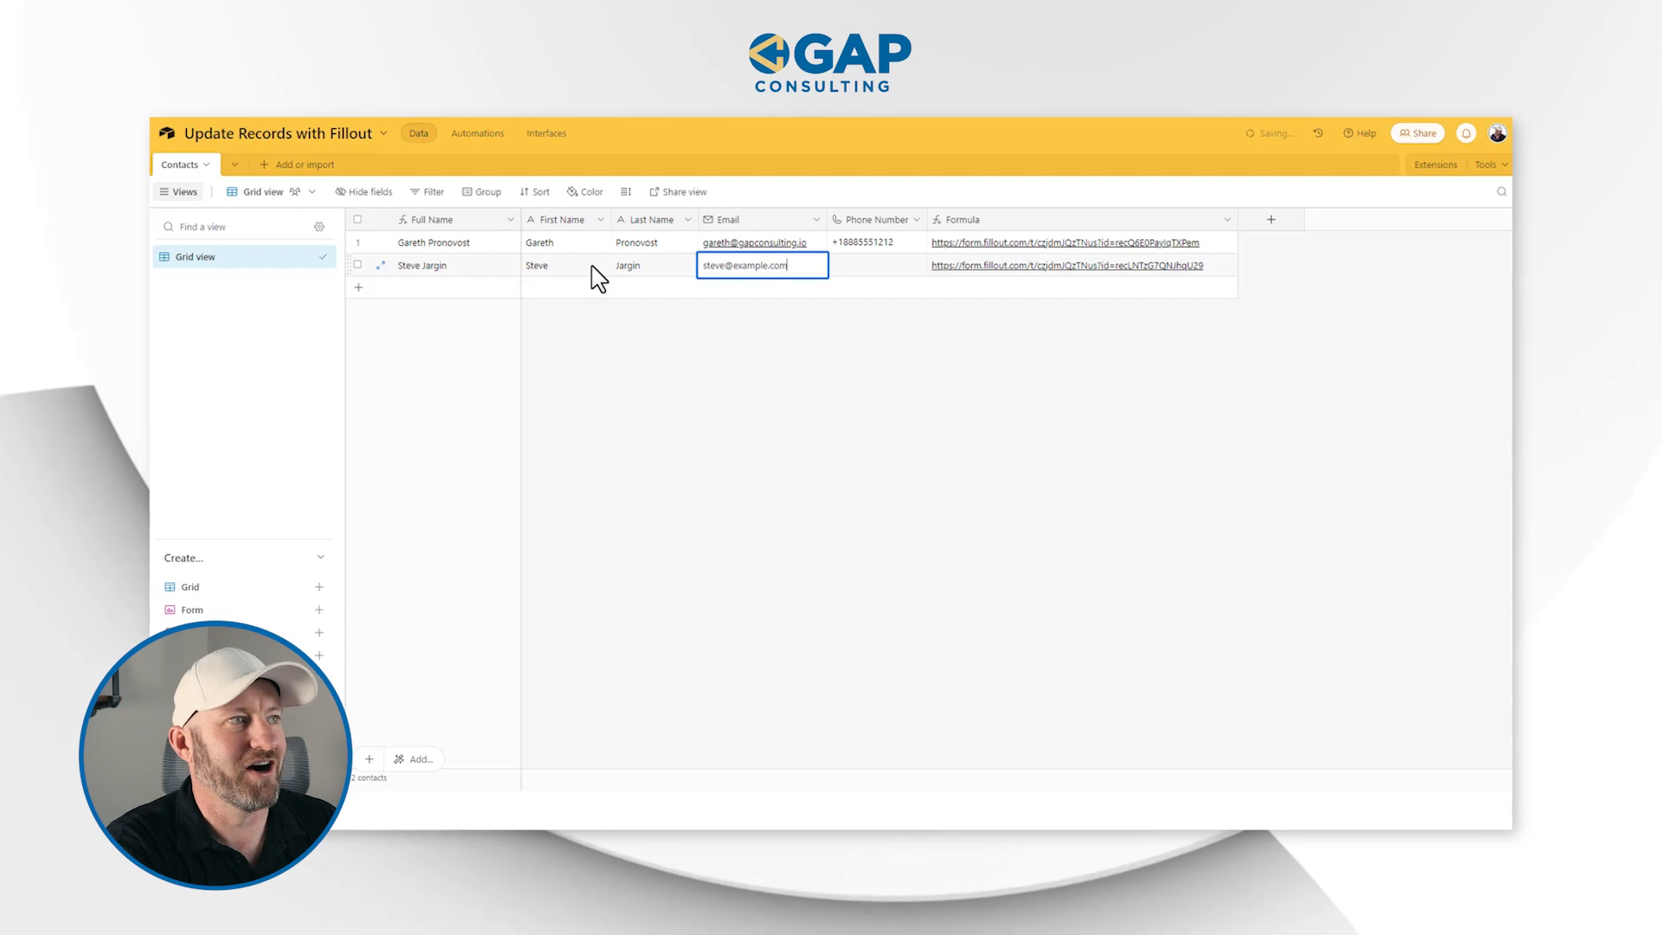
key(Tab)
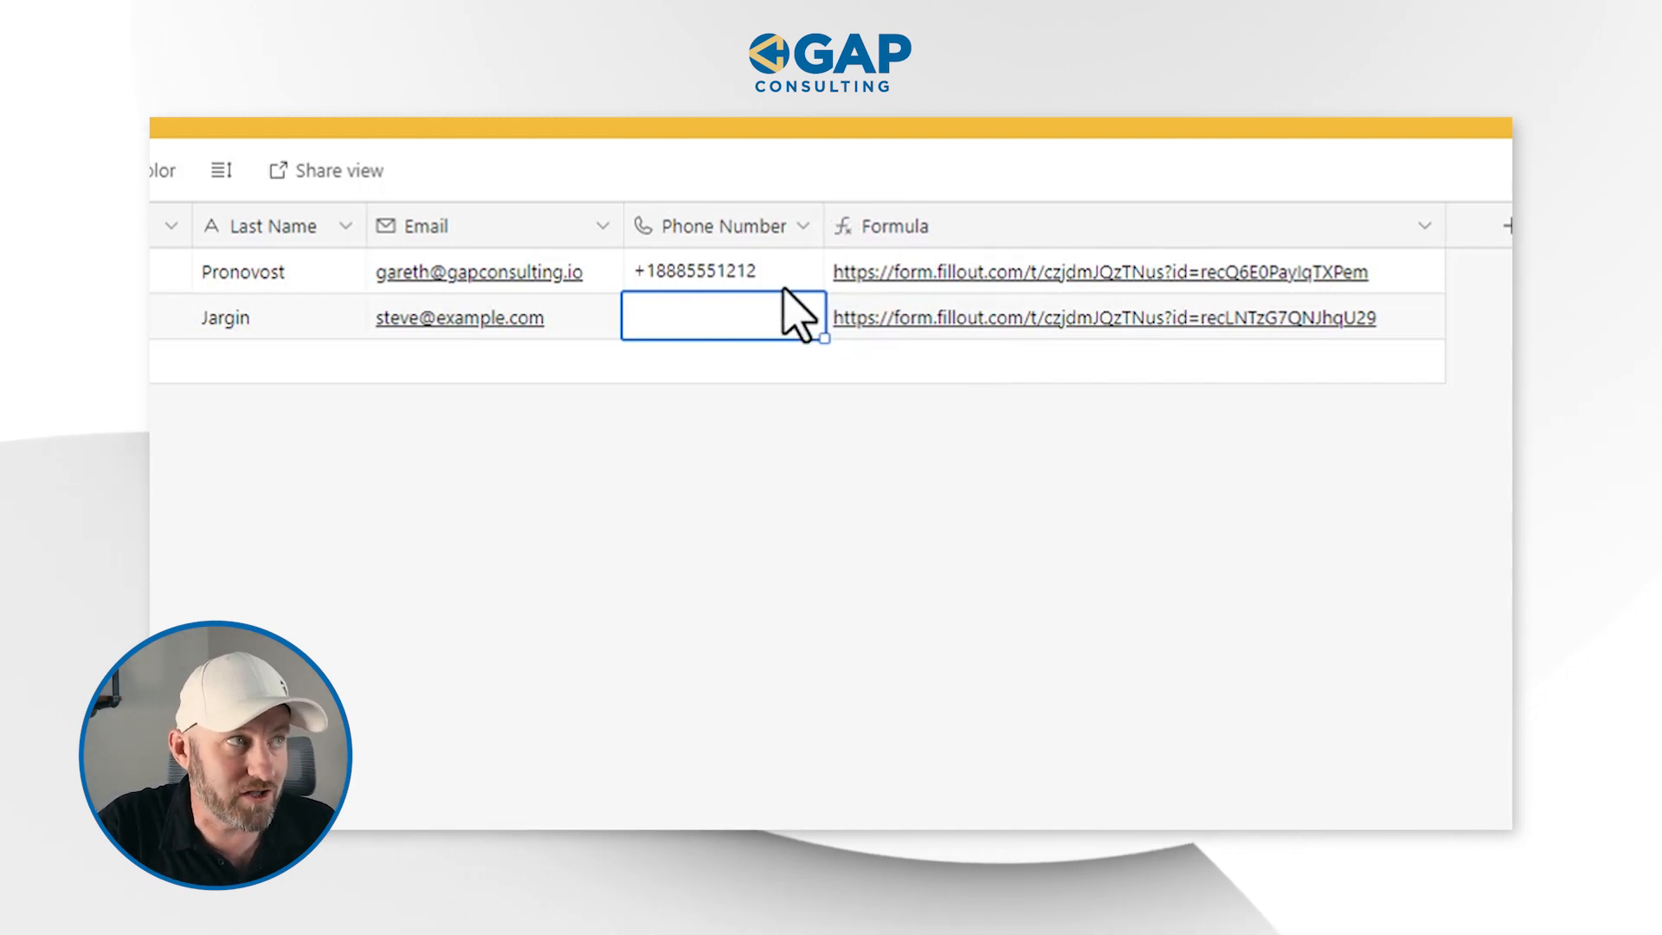
click(697, 329)
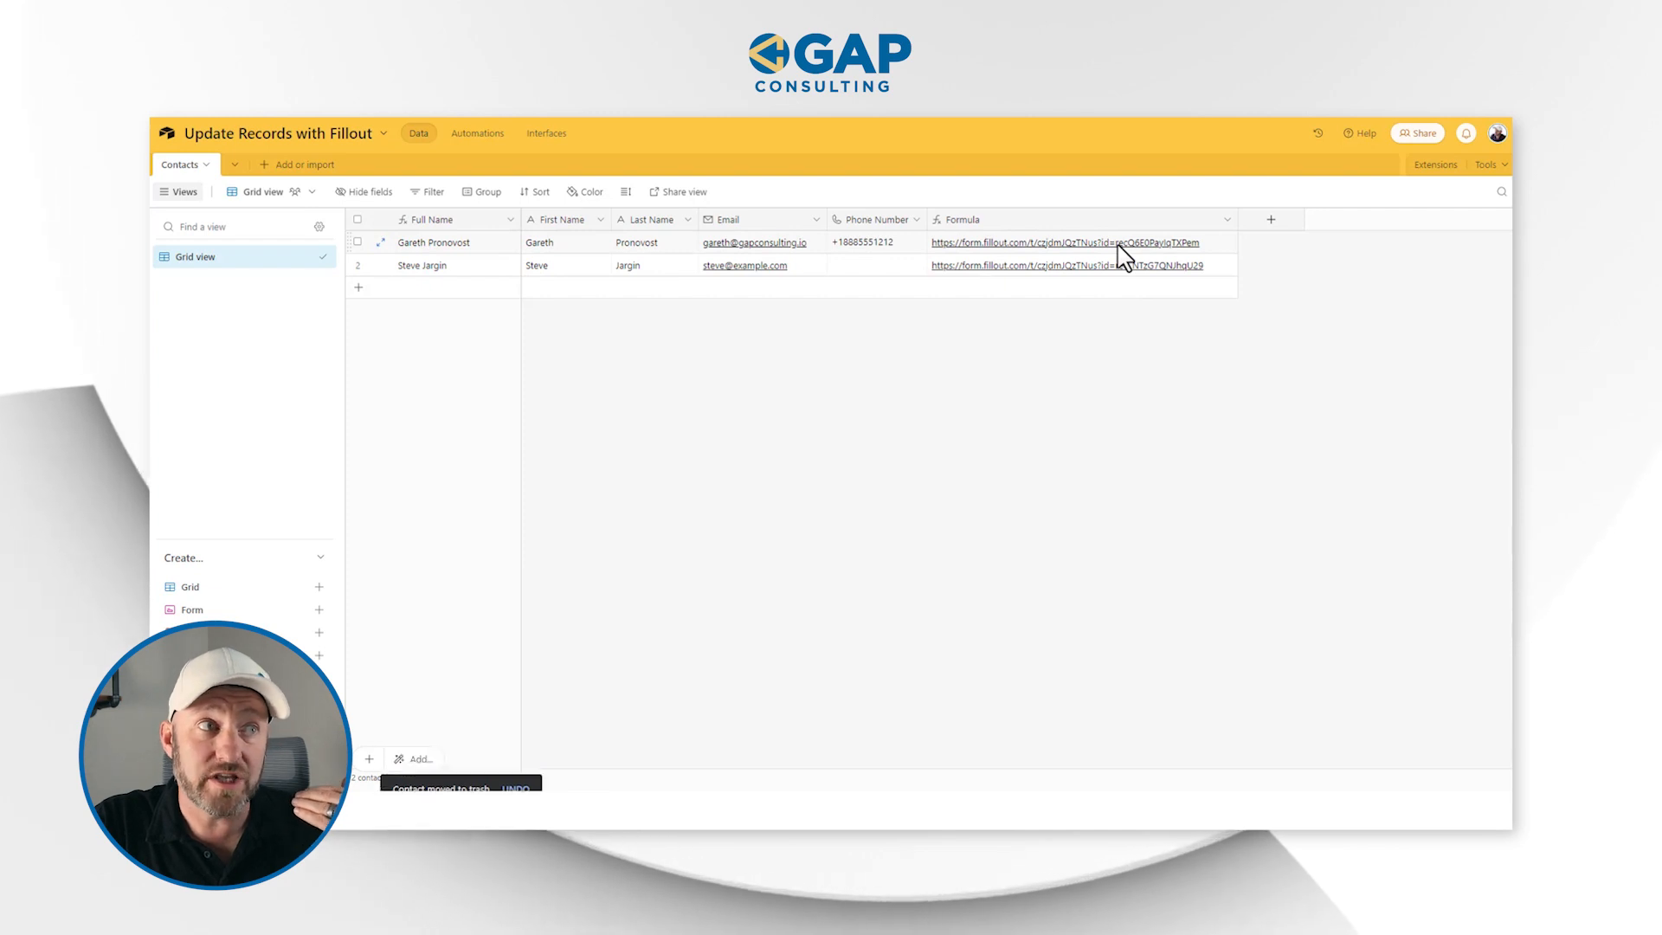
Publish the updated form in Fillout and open the first contact's form link from the Airtable Formula field
click(1118, 245)
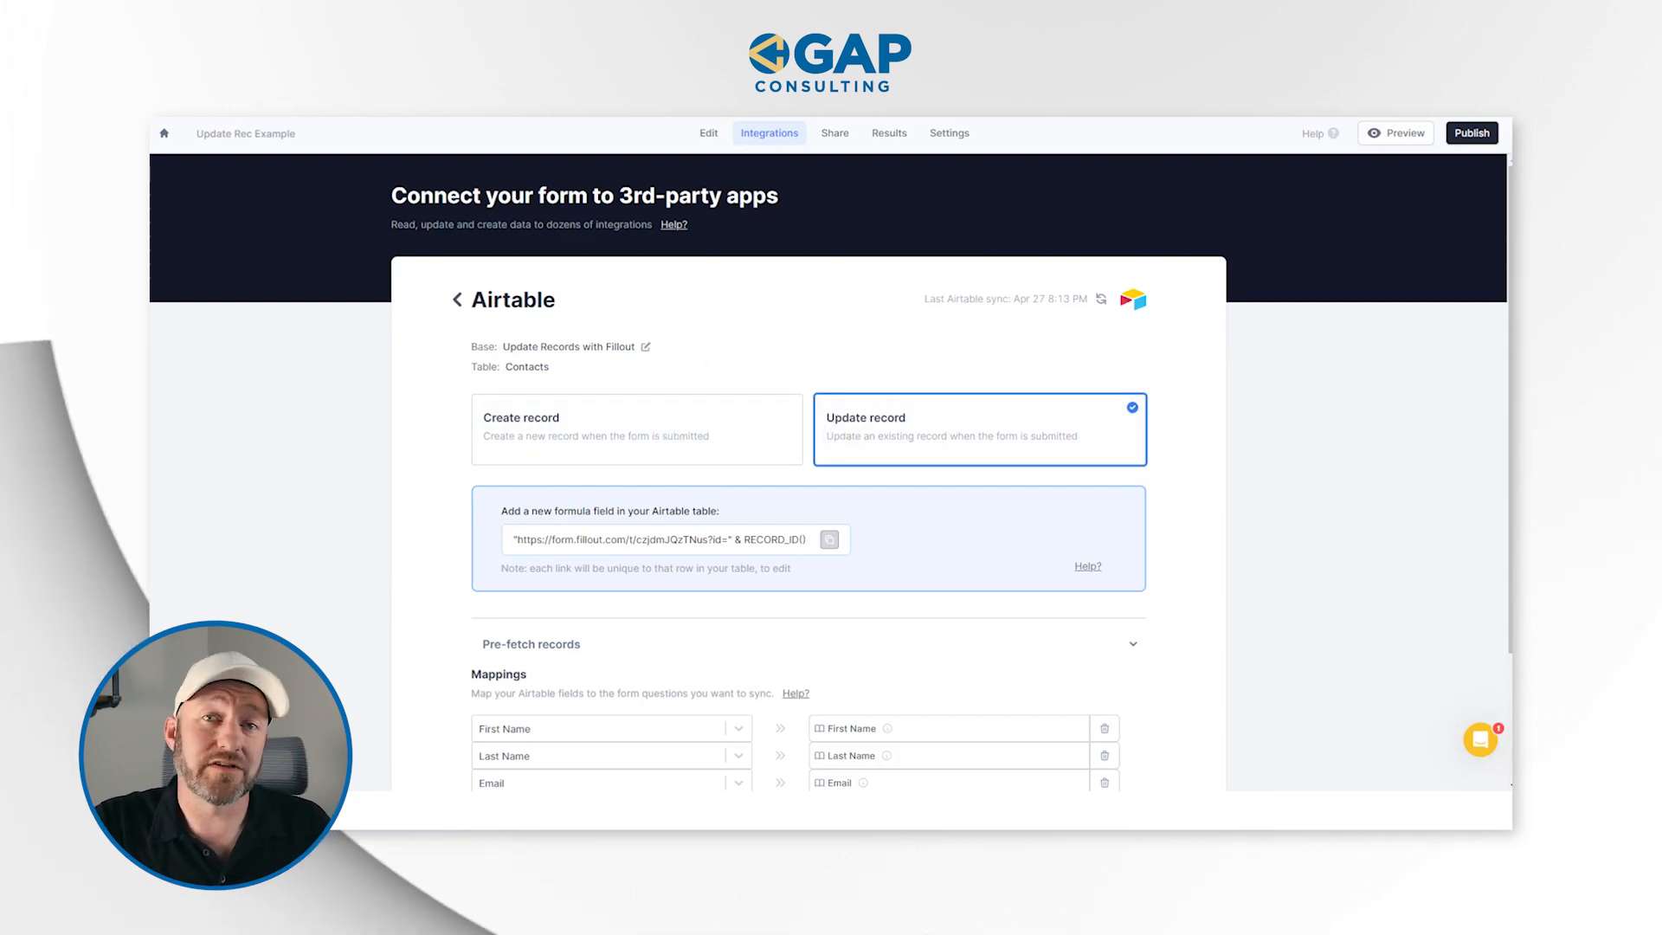
click(1485, 143)
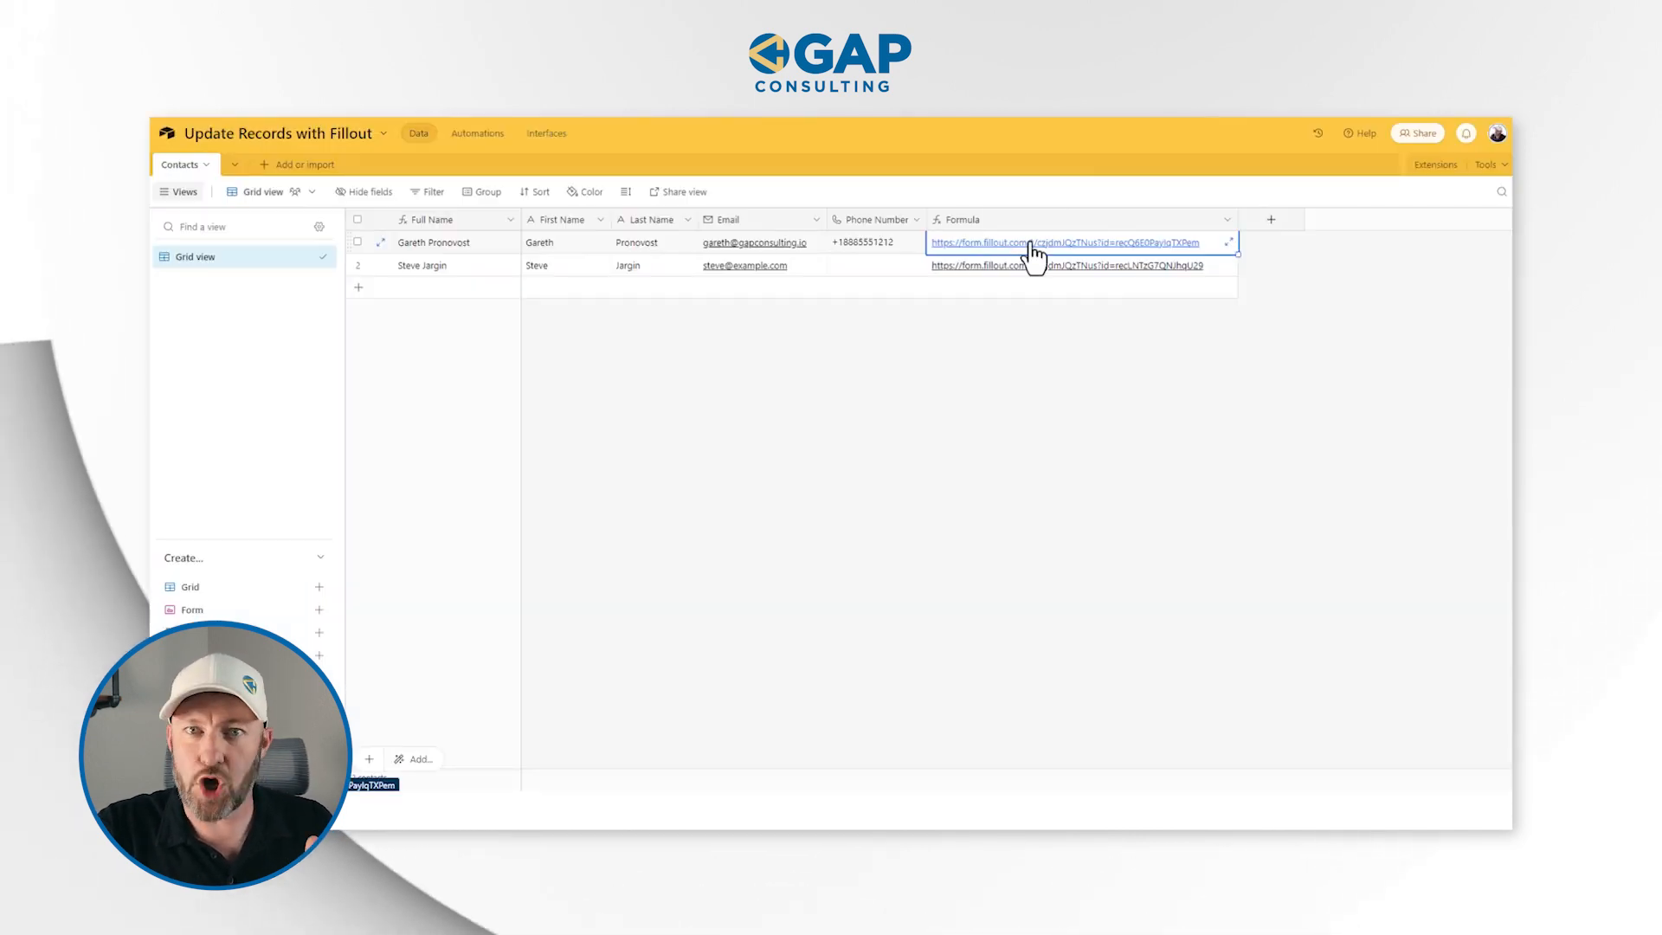
click(558, 242)
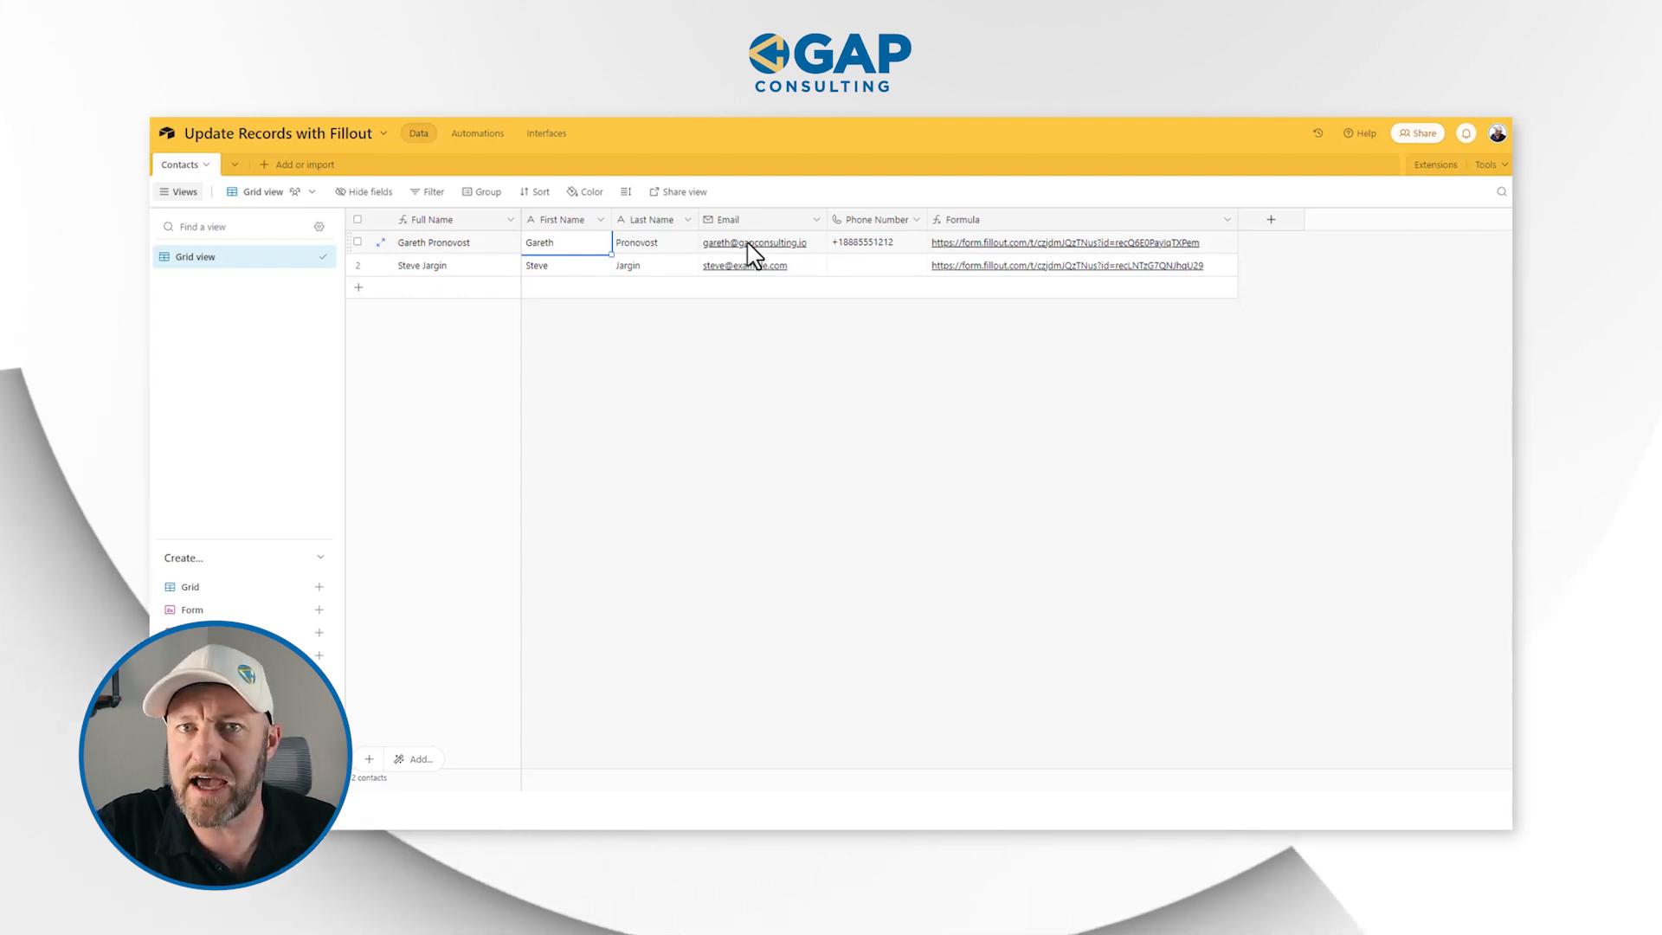
click(999, 252)
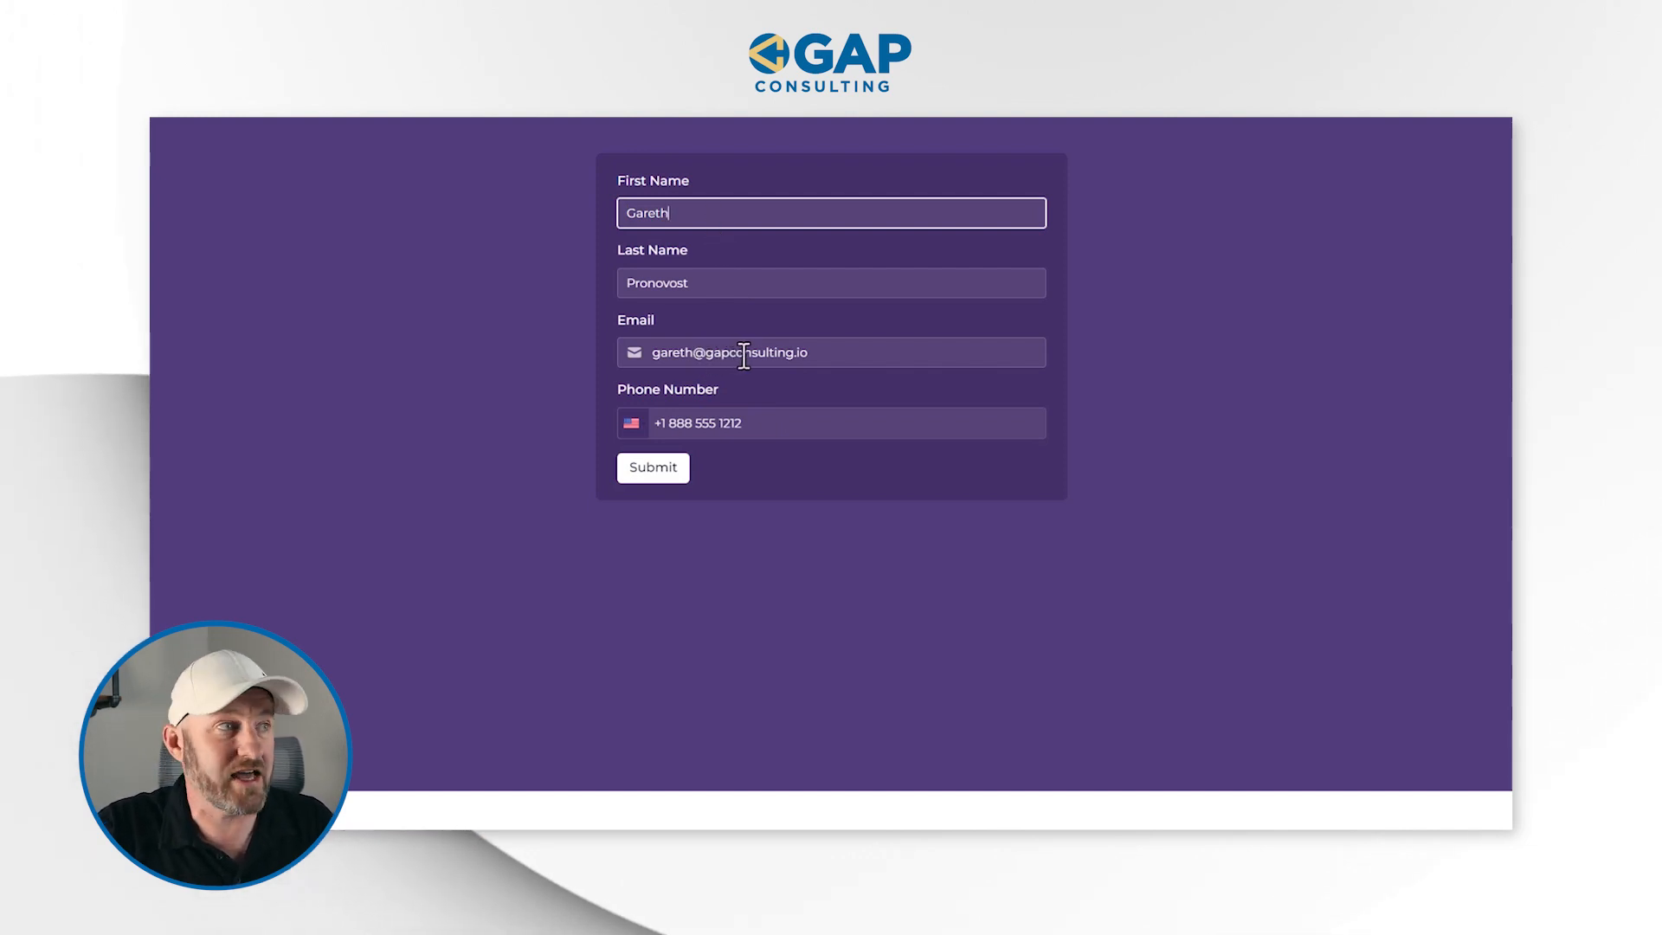
Change the email's domain ending to xyz in the prefilled form, submit it, and check the first contact's email in Airtable
drag(817, 352, 798, 354)
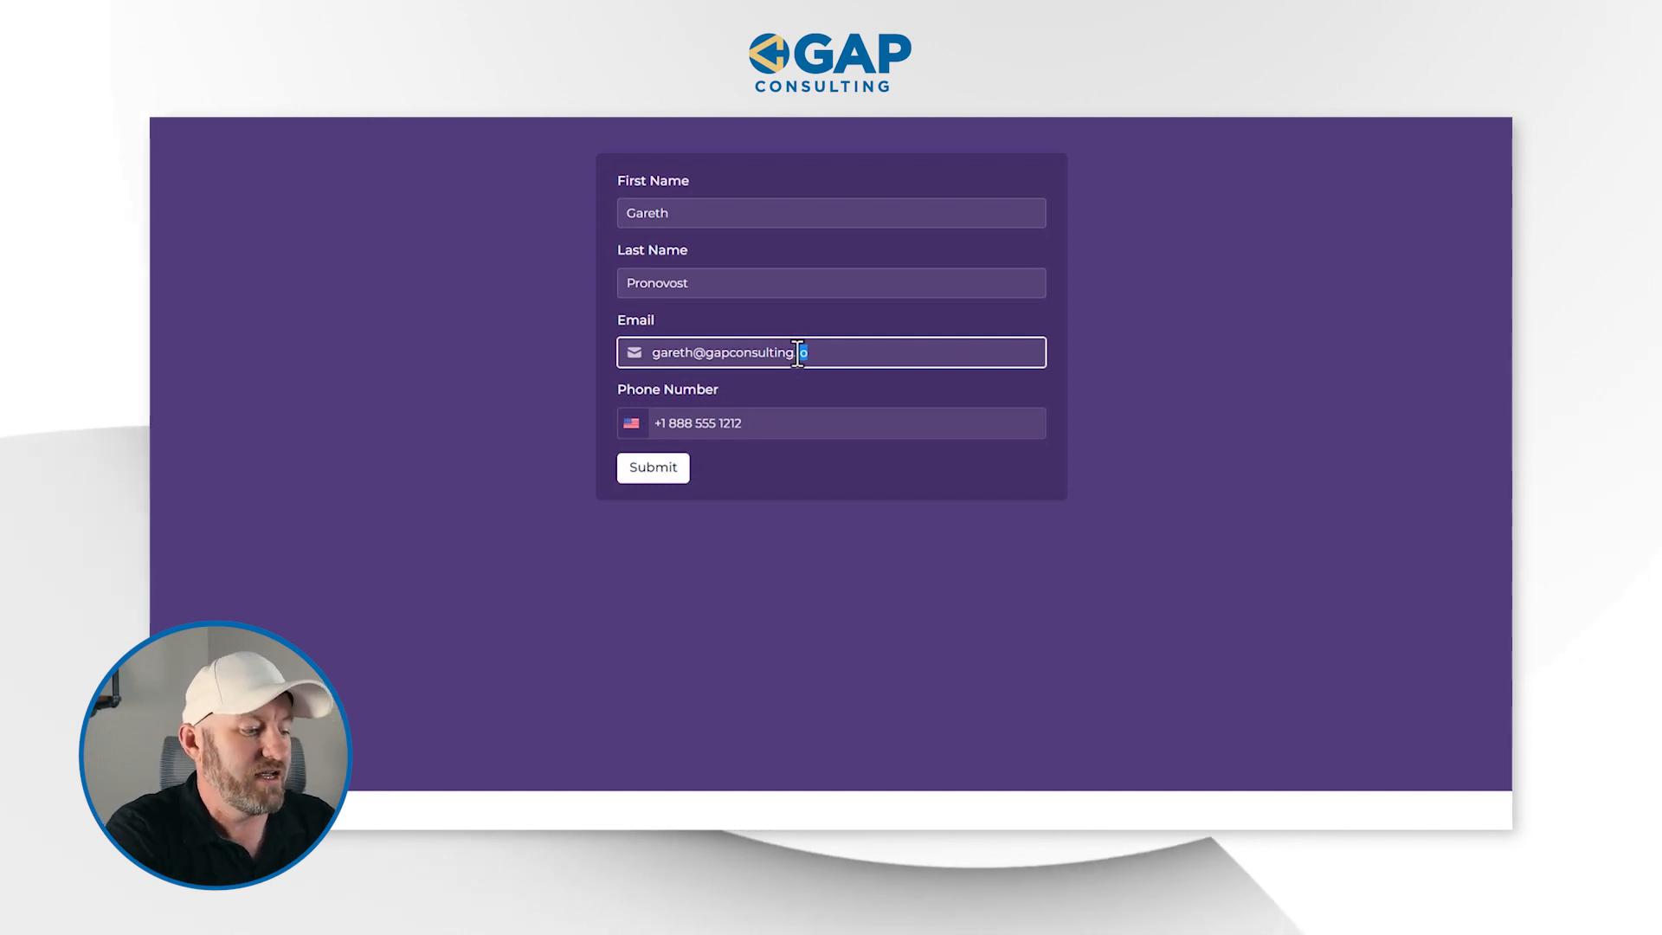
text(xyz)
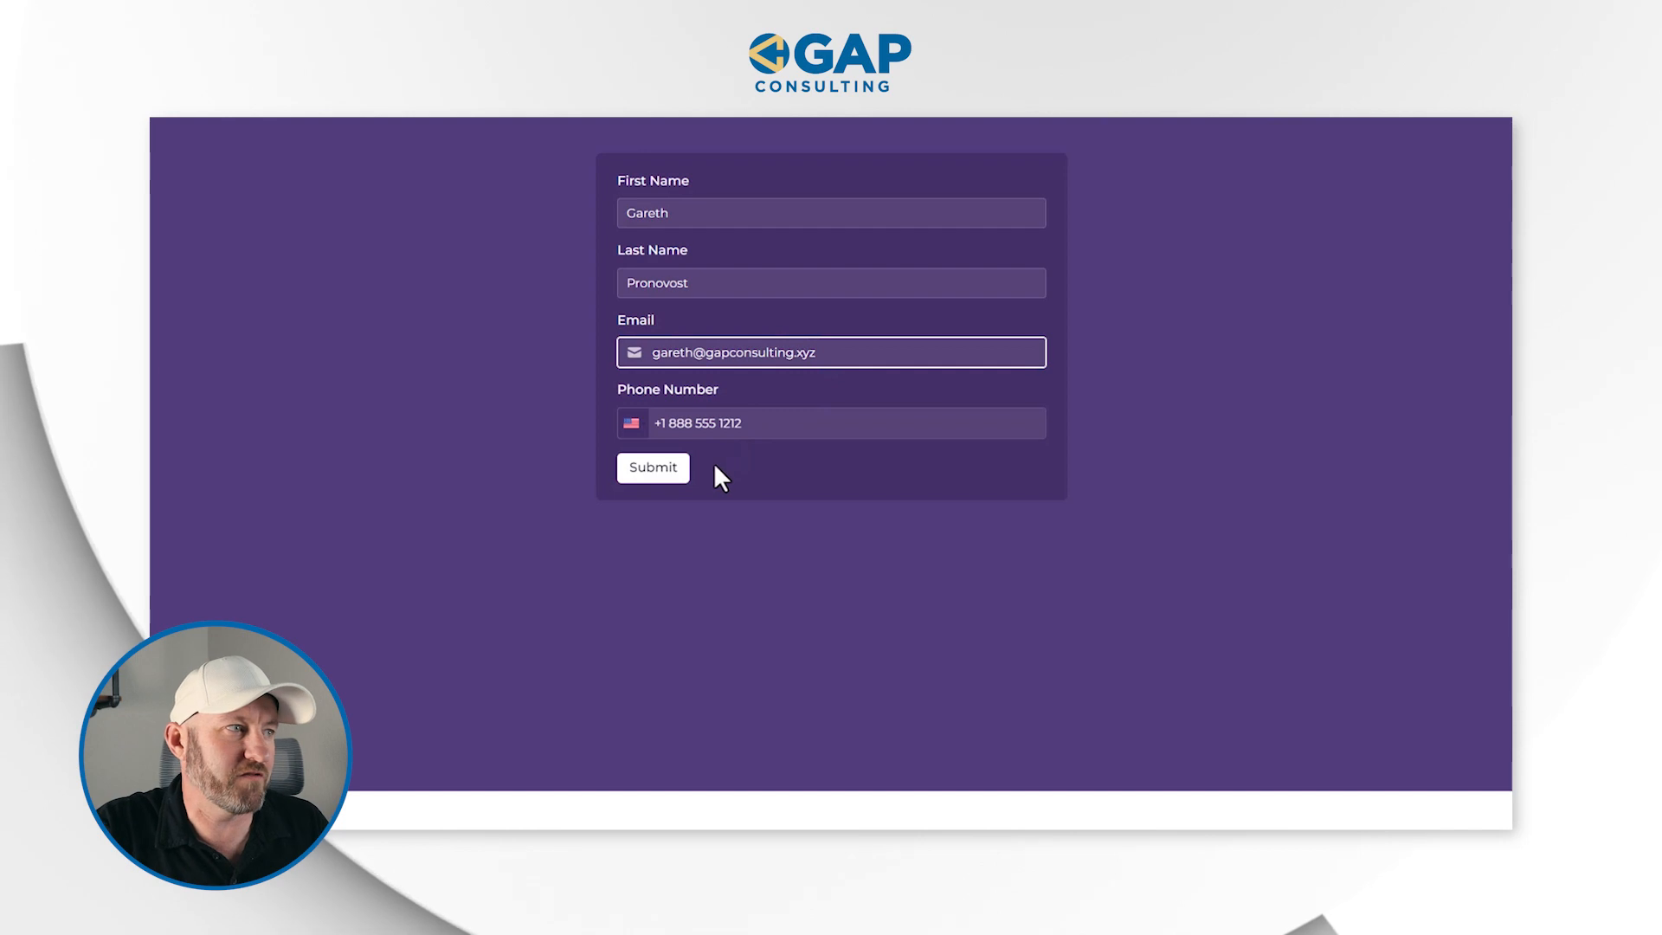
click(655, 472)
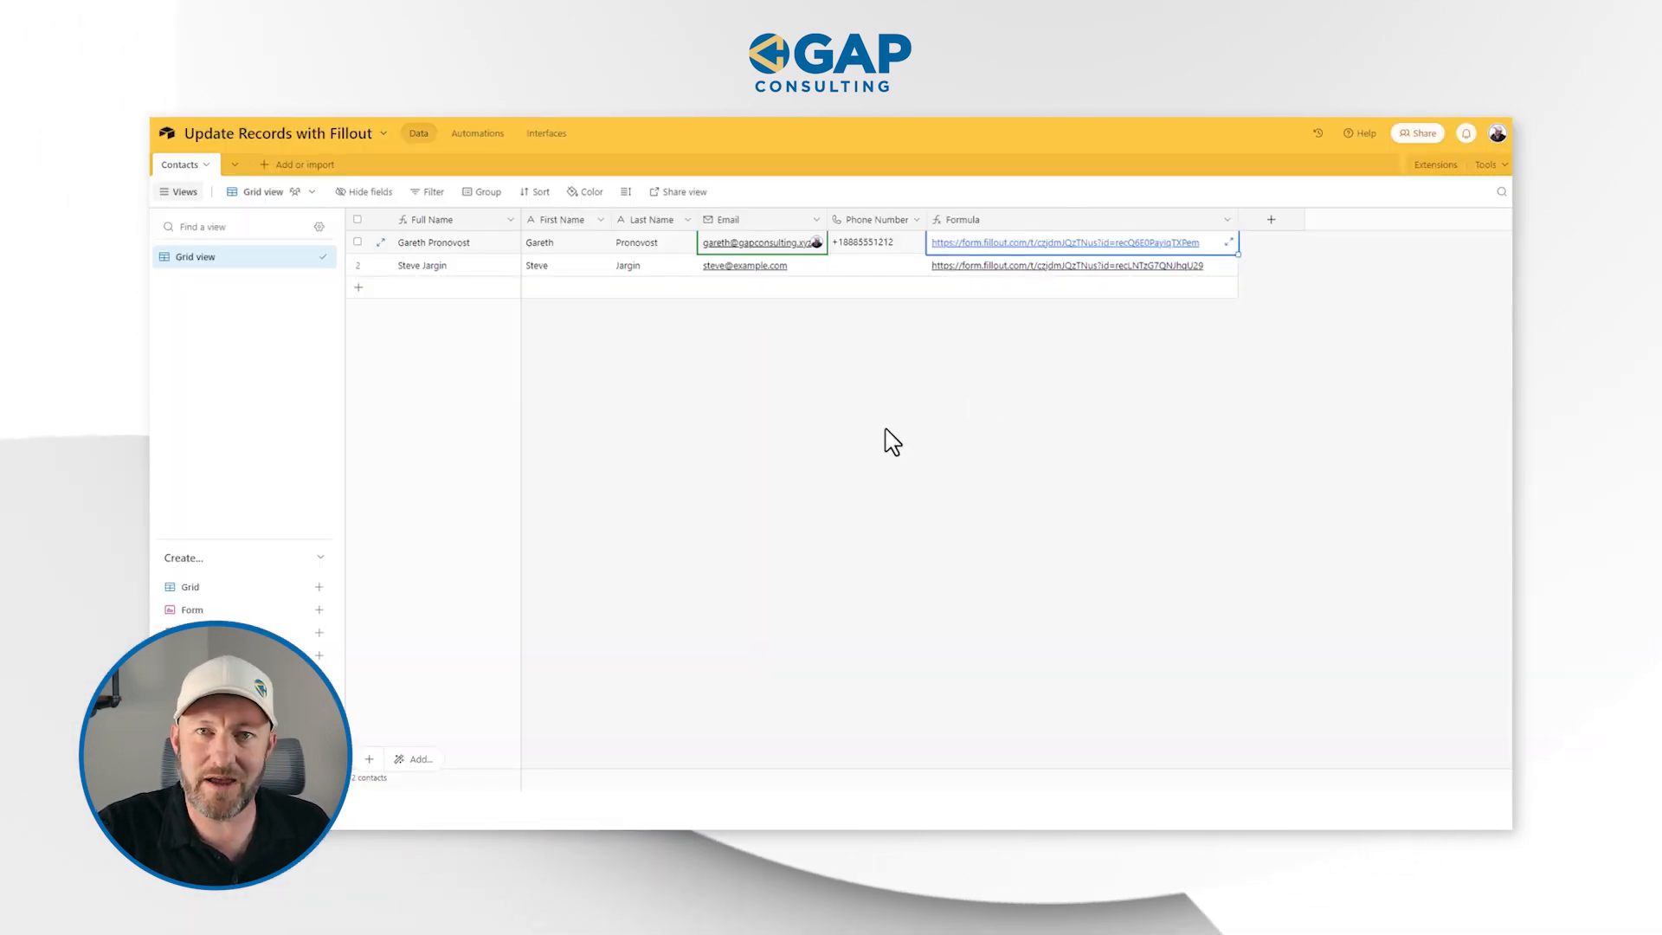
click(697, 286)
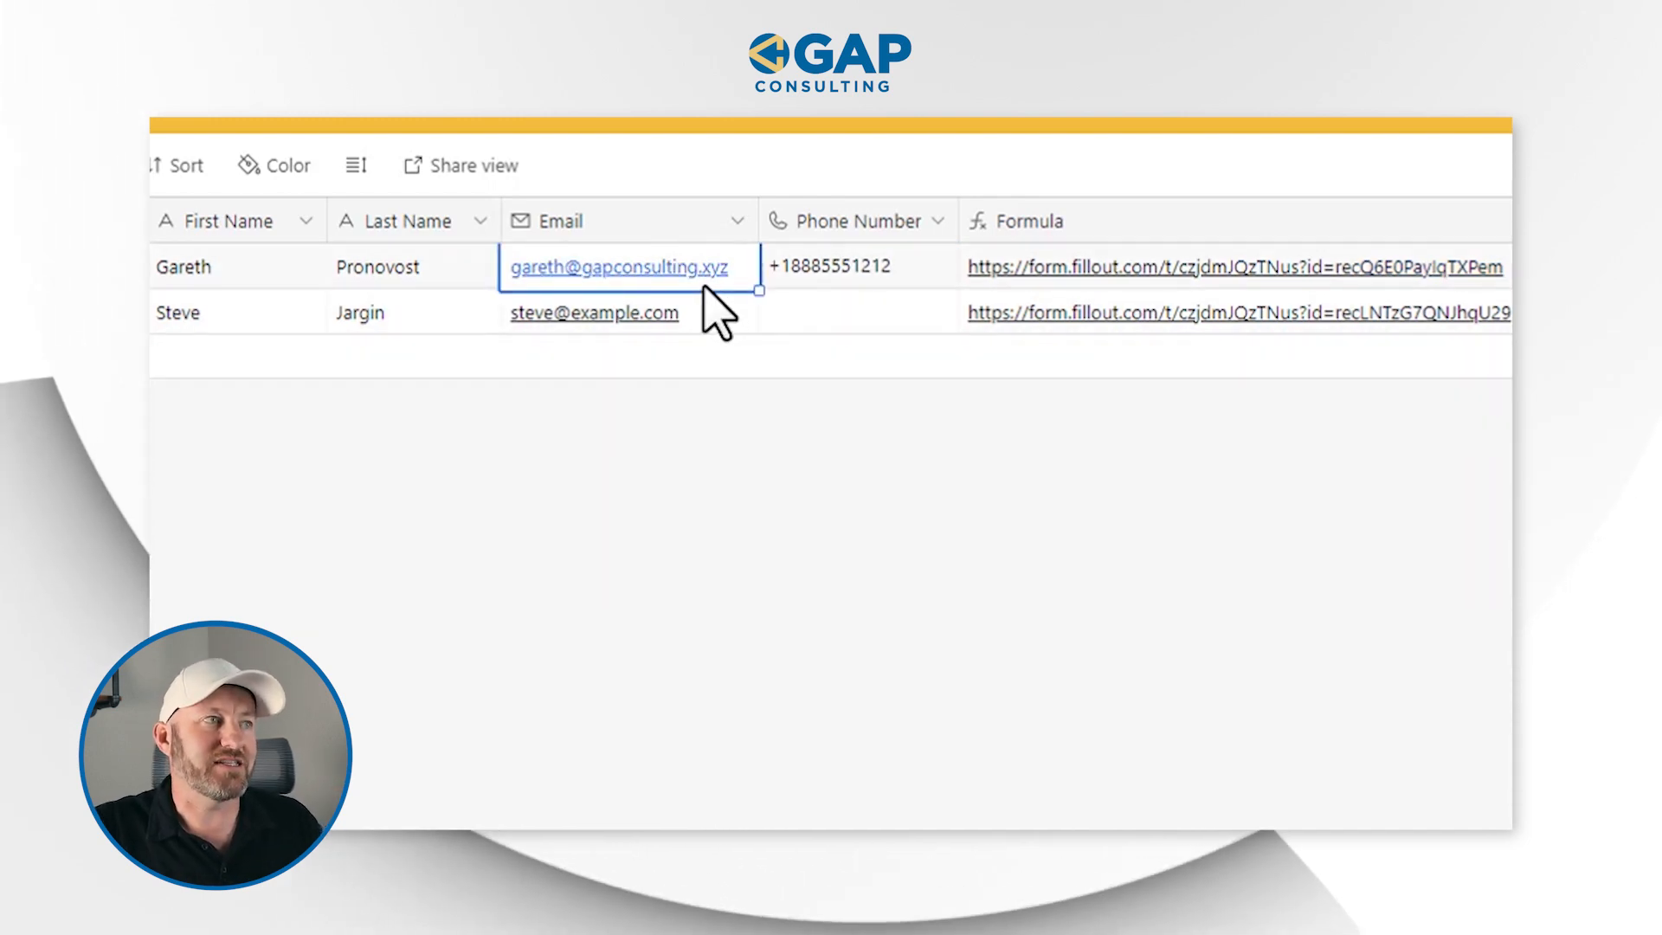
key(space)
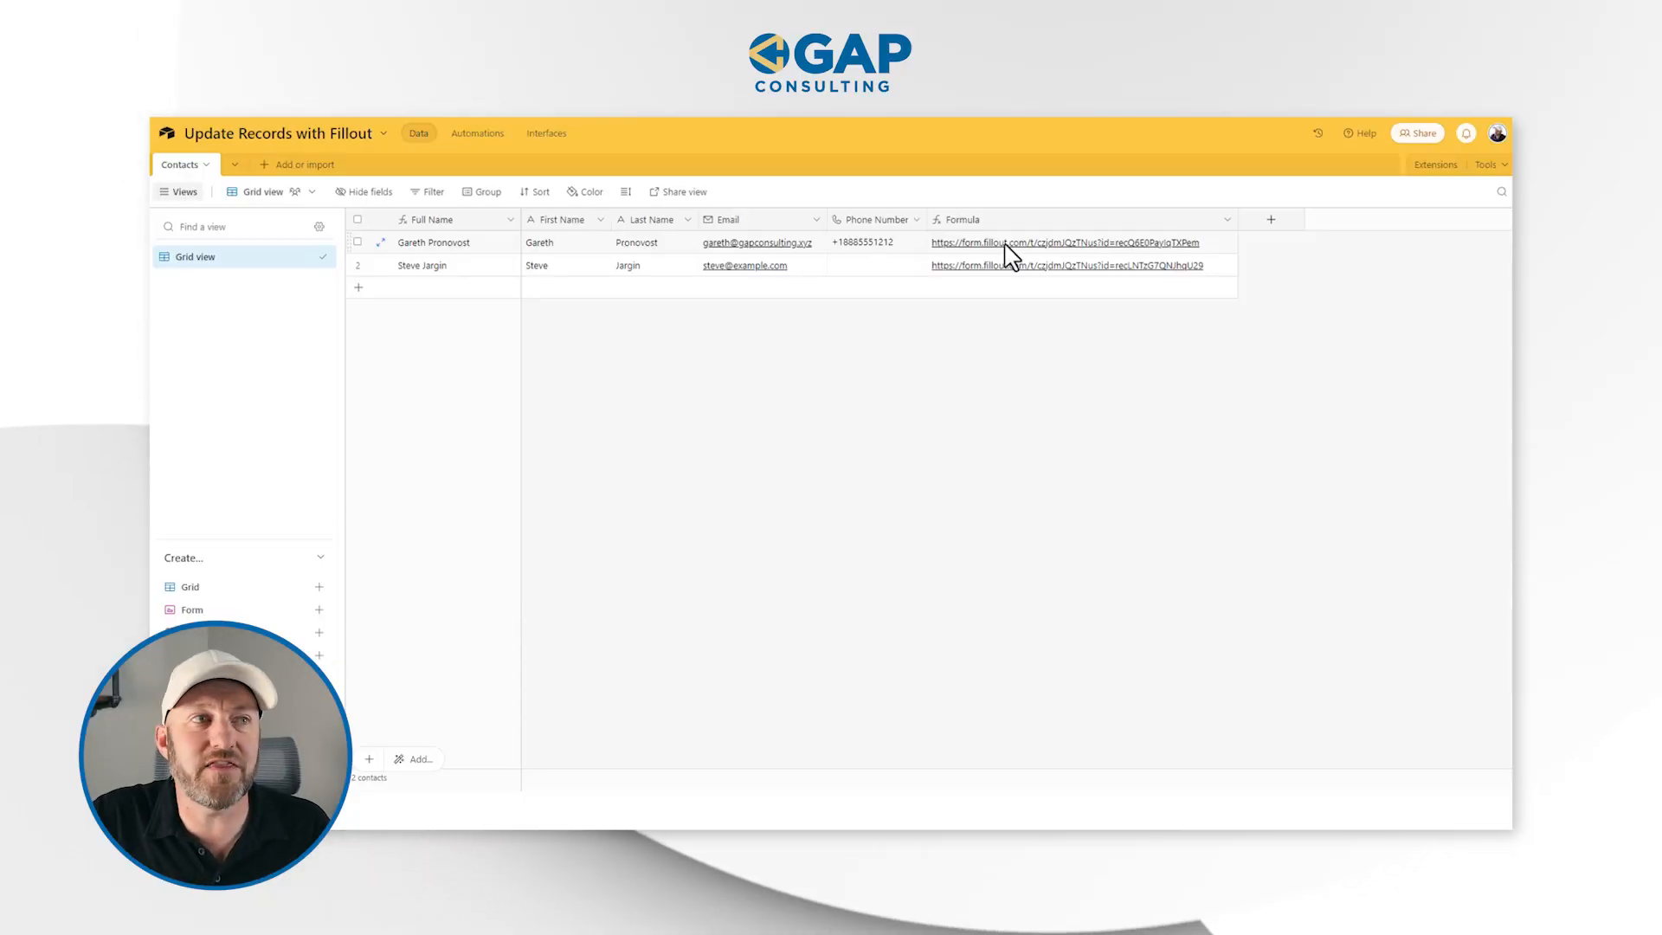
Copy the complete link formula from the settings of the Formula field
click(1007, 246)
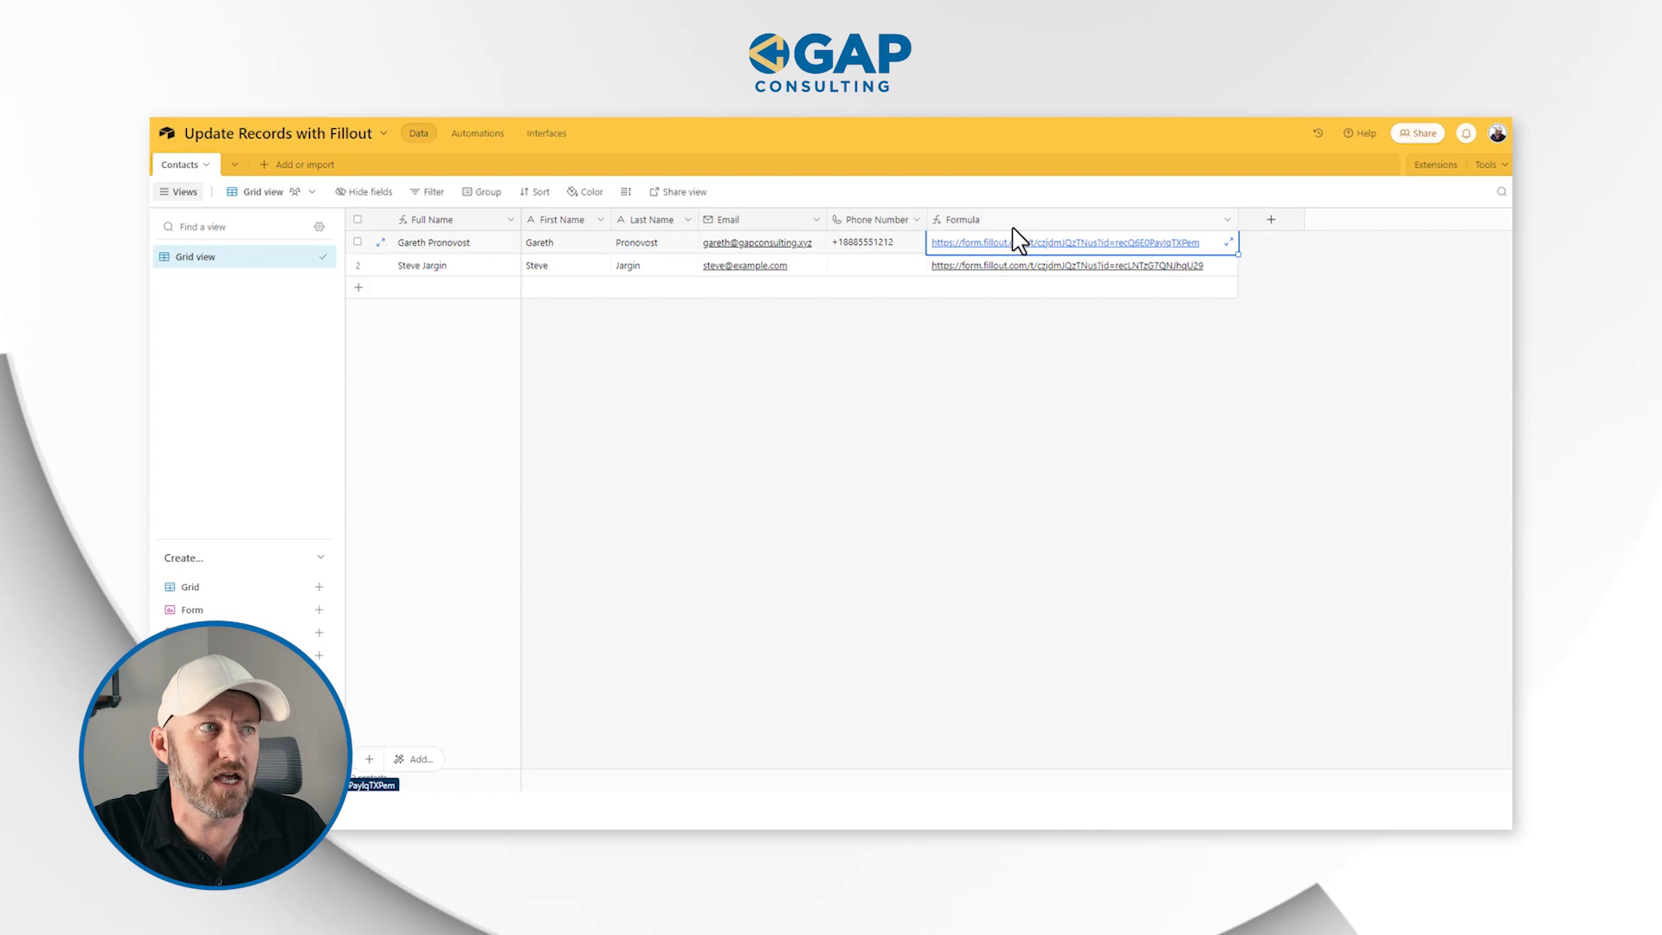
double_click(1013, 223)
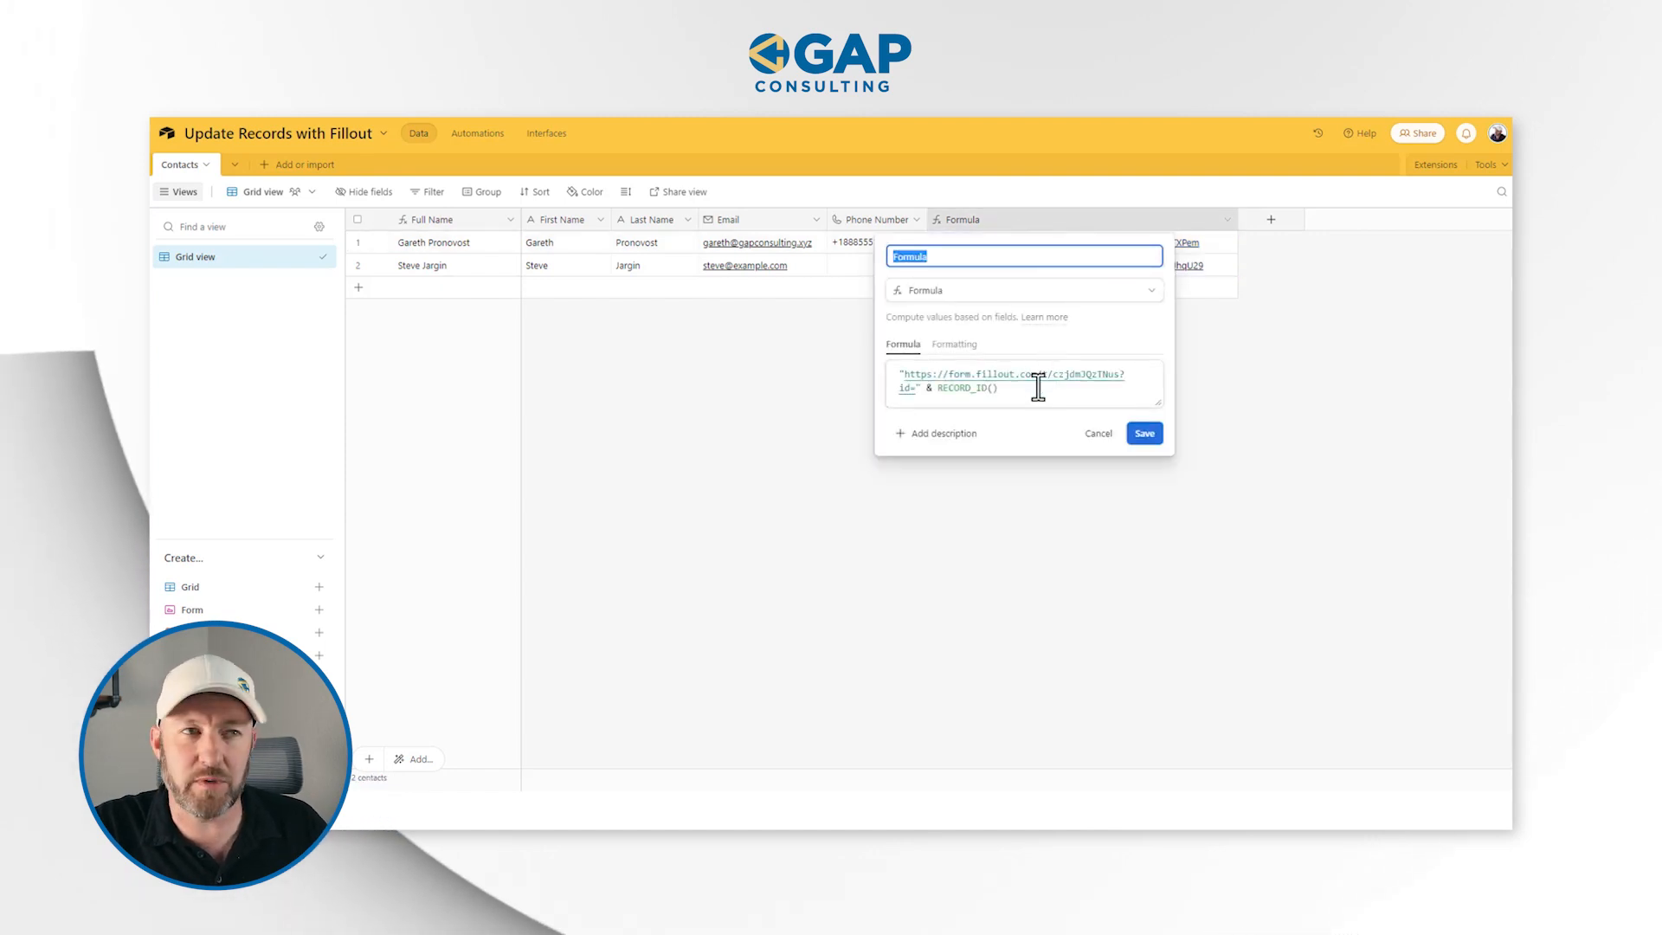
click(1134, 434)
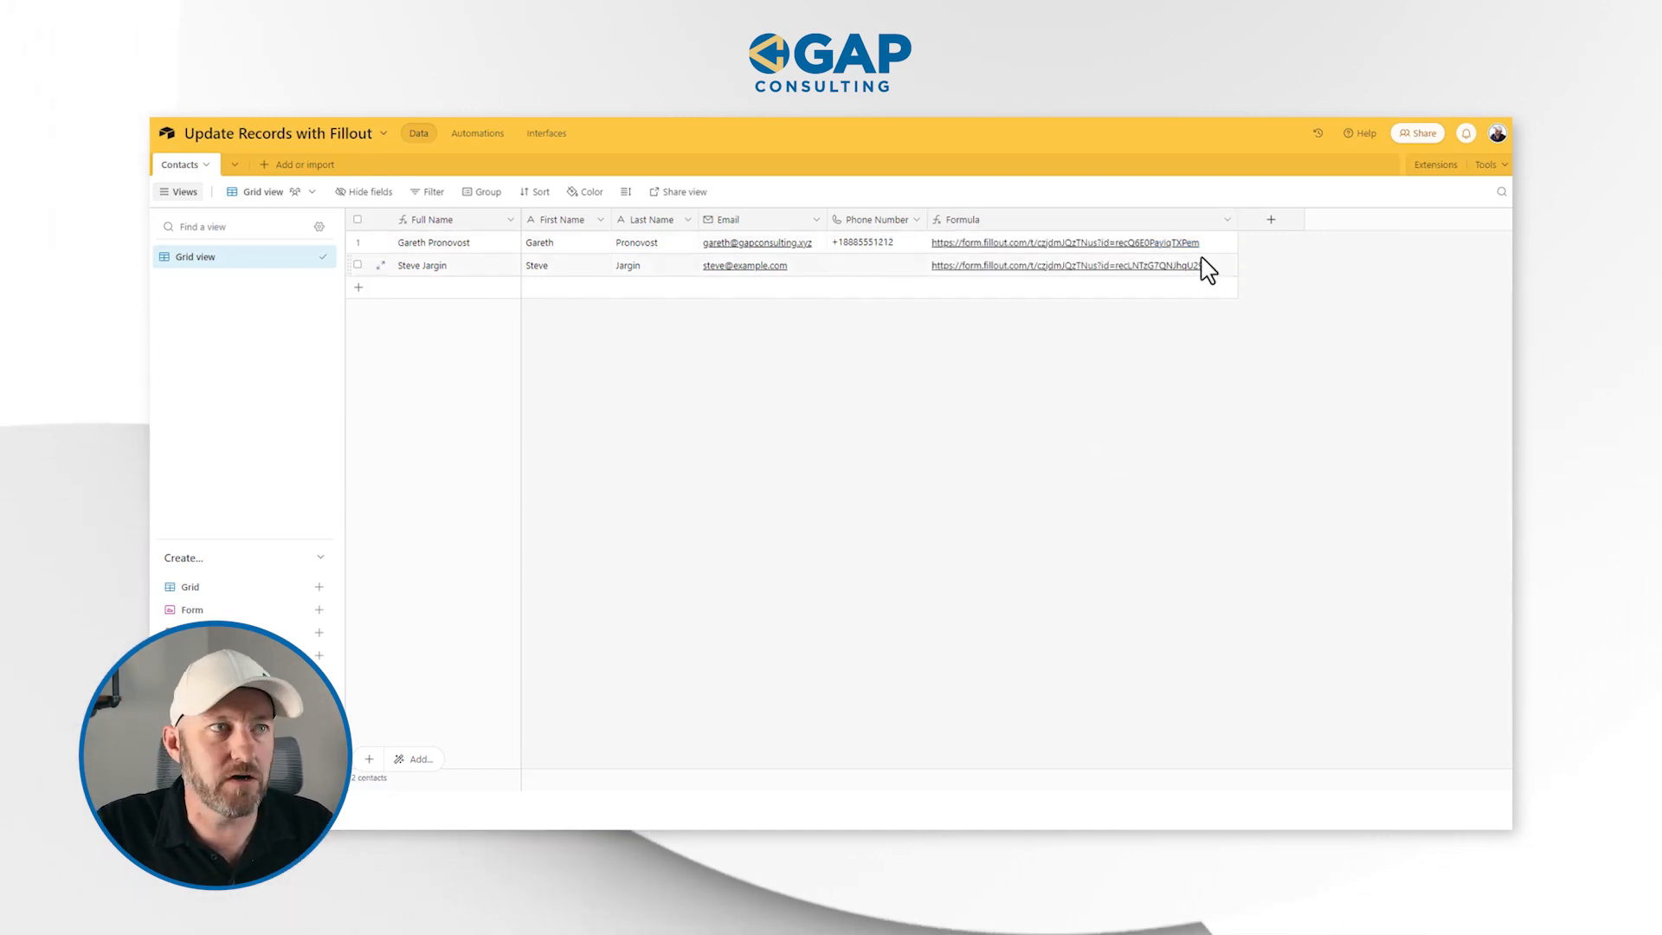
double_click(1198, 226)
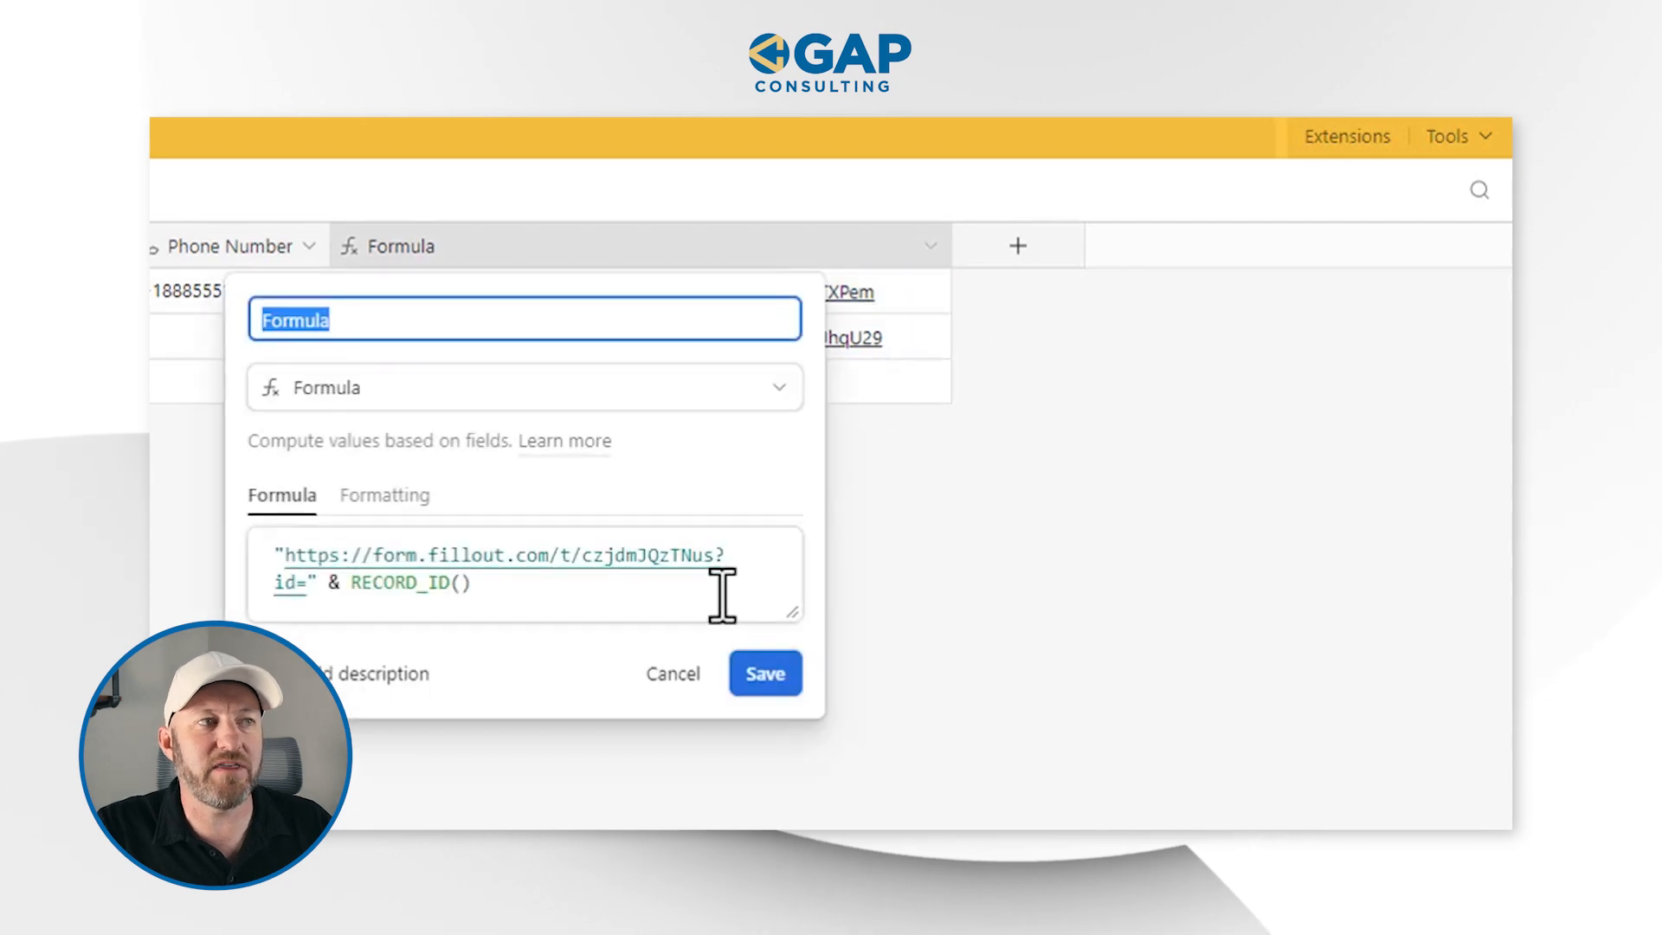
triple_click(722, 596)
key(ctrl+c)
click(988, 562)
click(1020, 249)
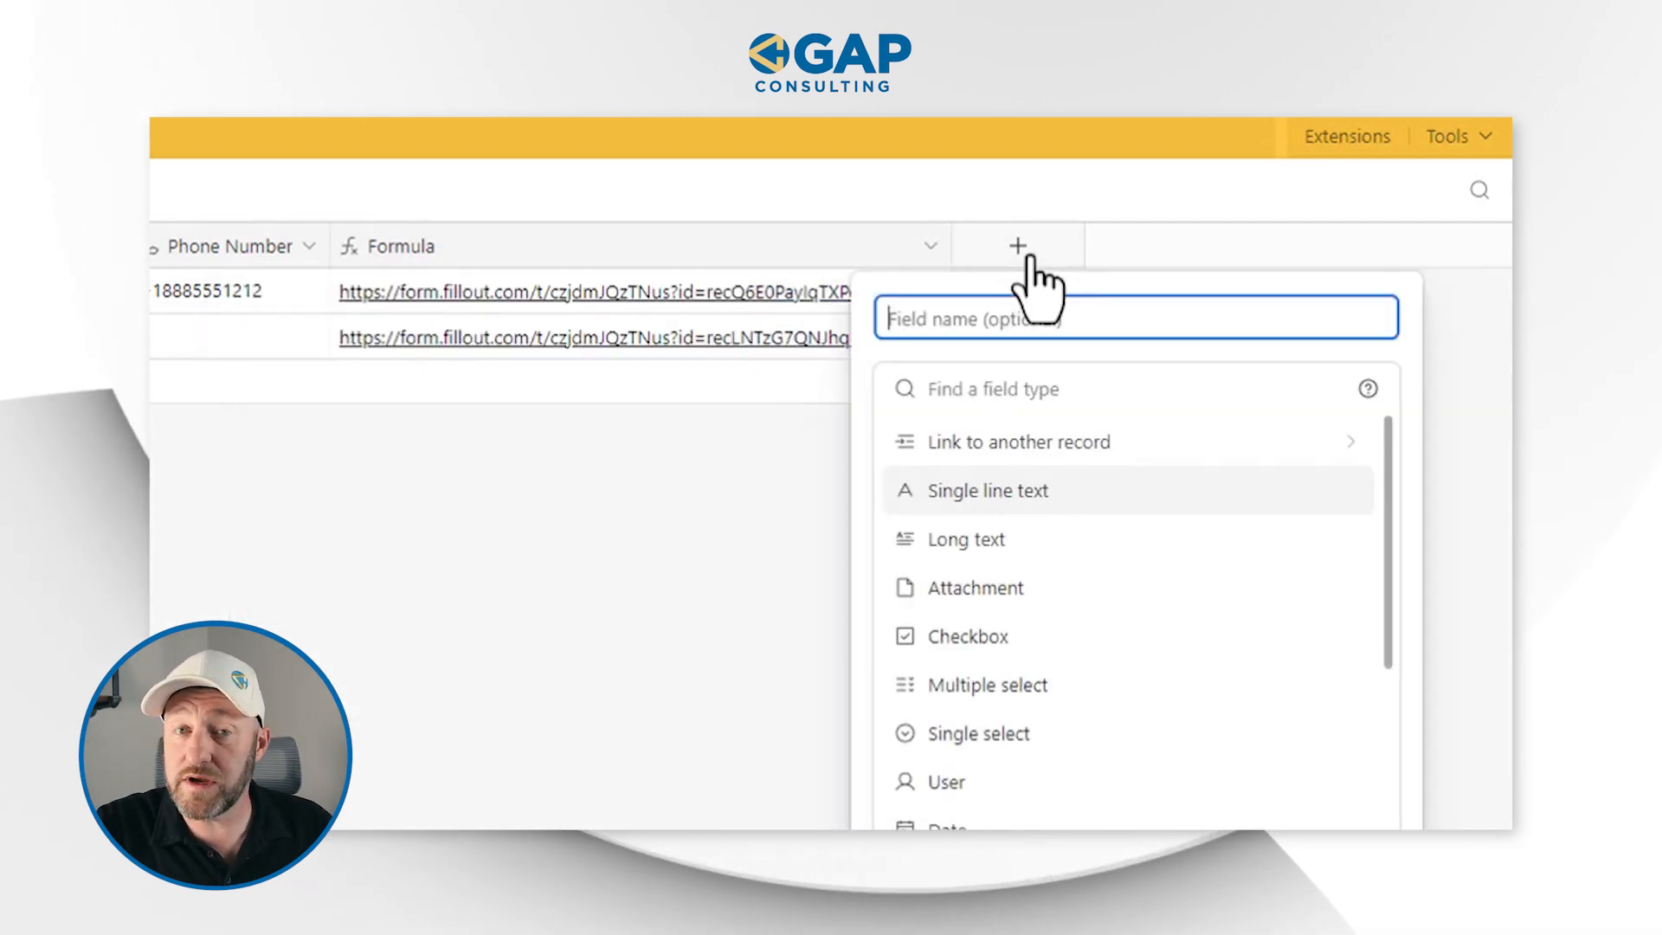
text(Button)
key(Tab)
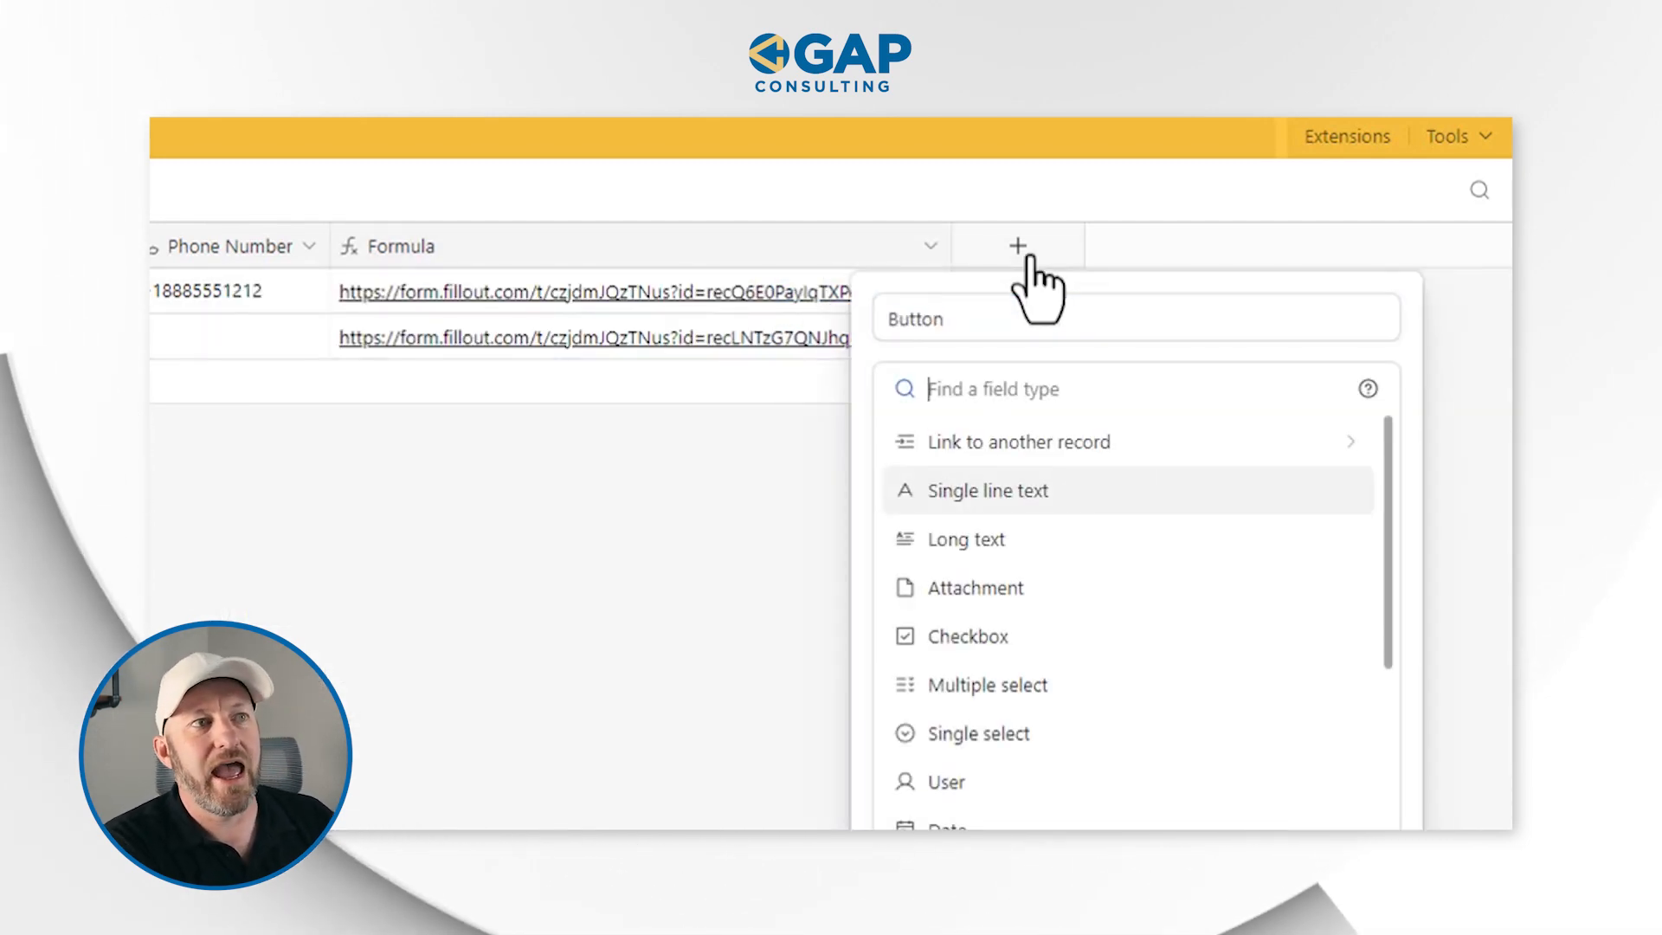
text(but)
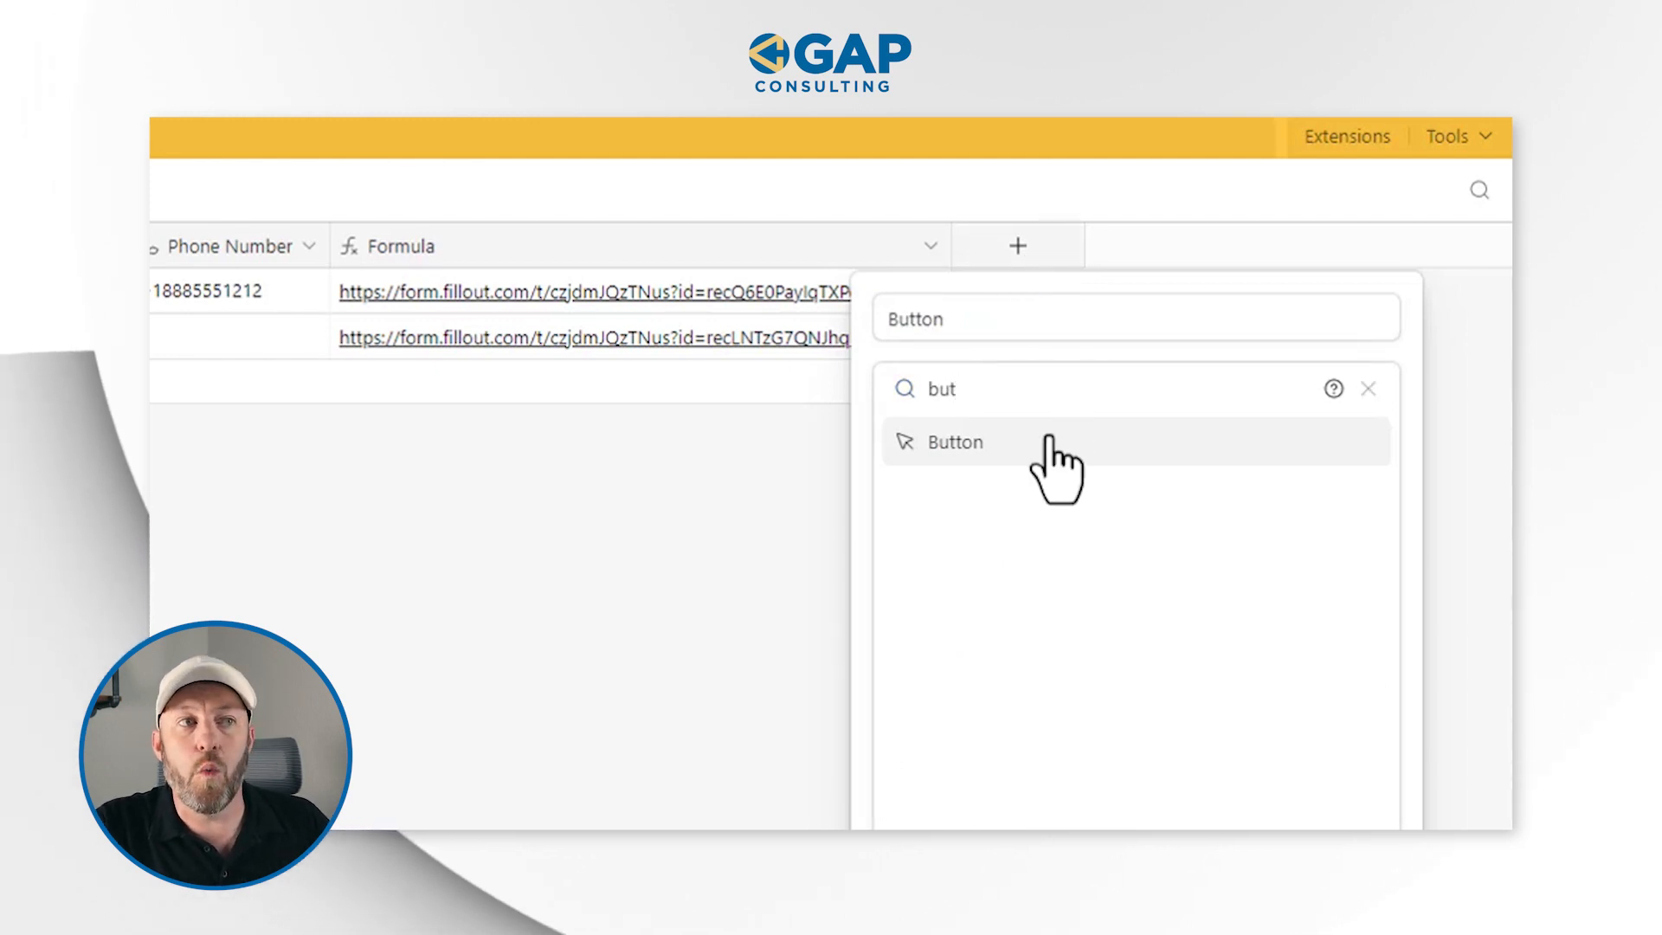
click(1051, 441)
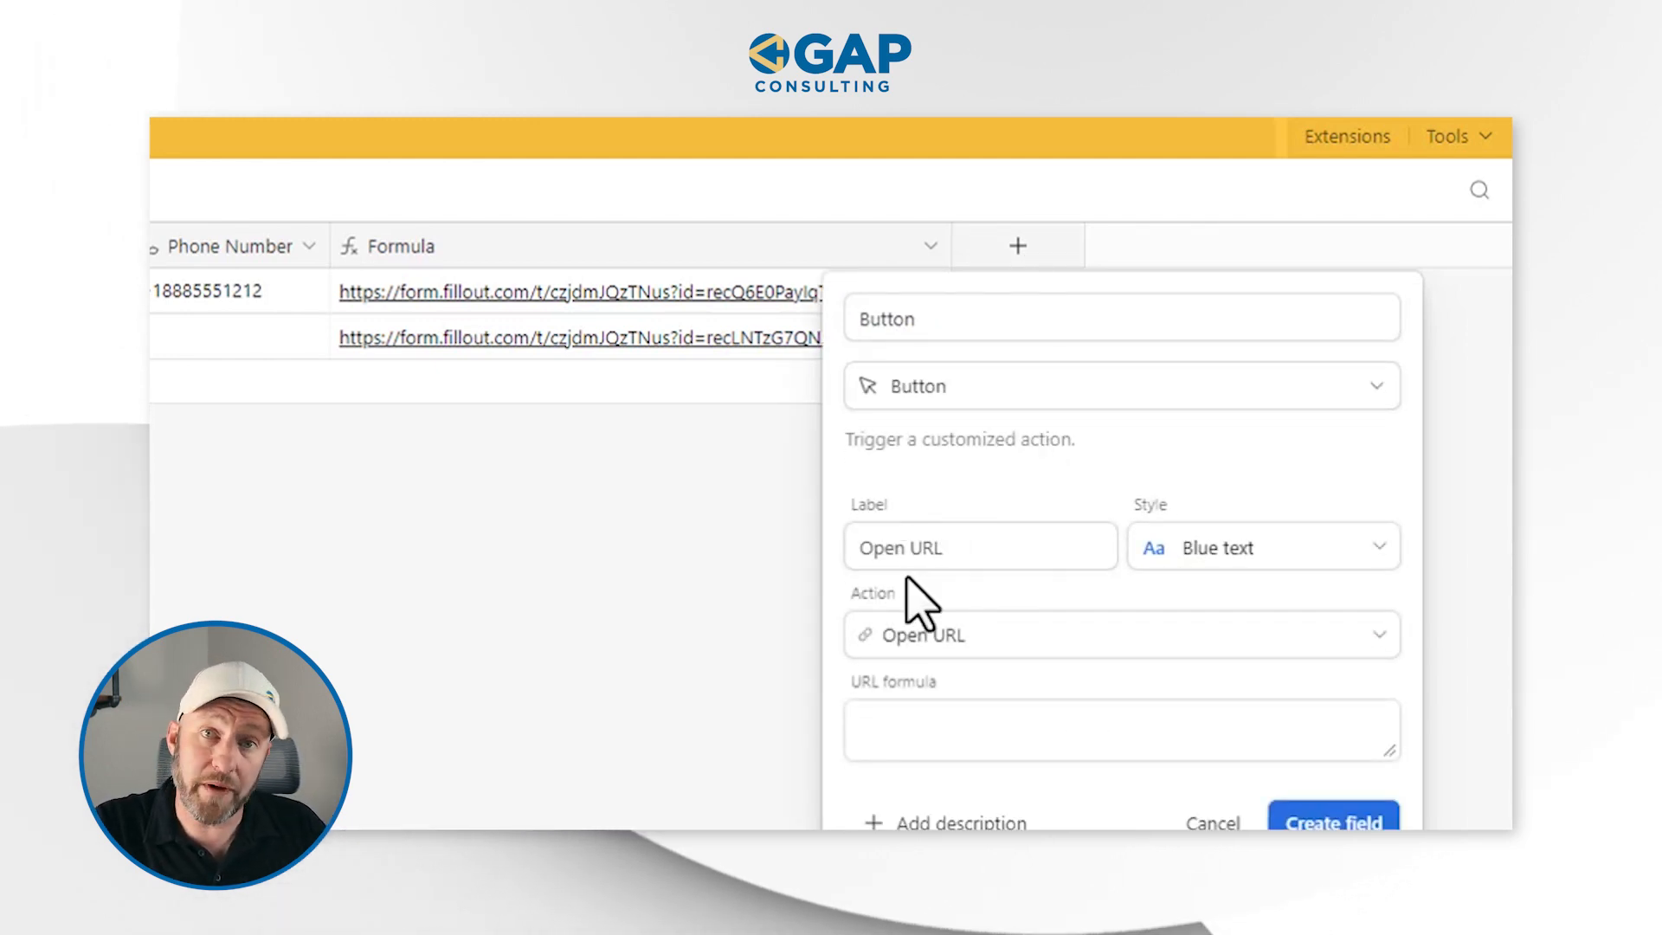
click(946, 727)
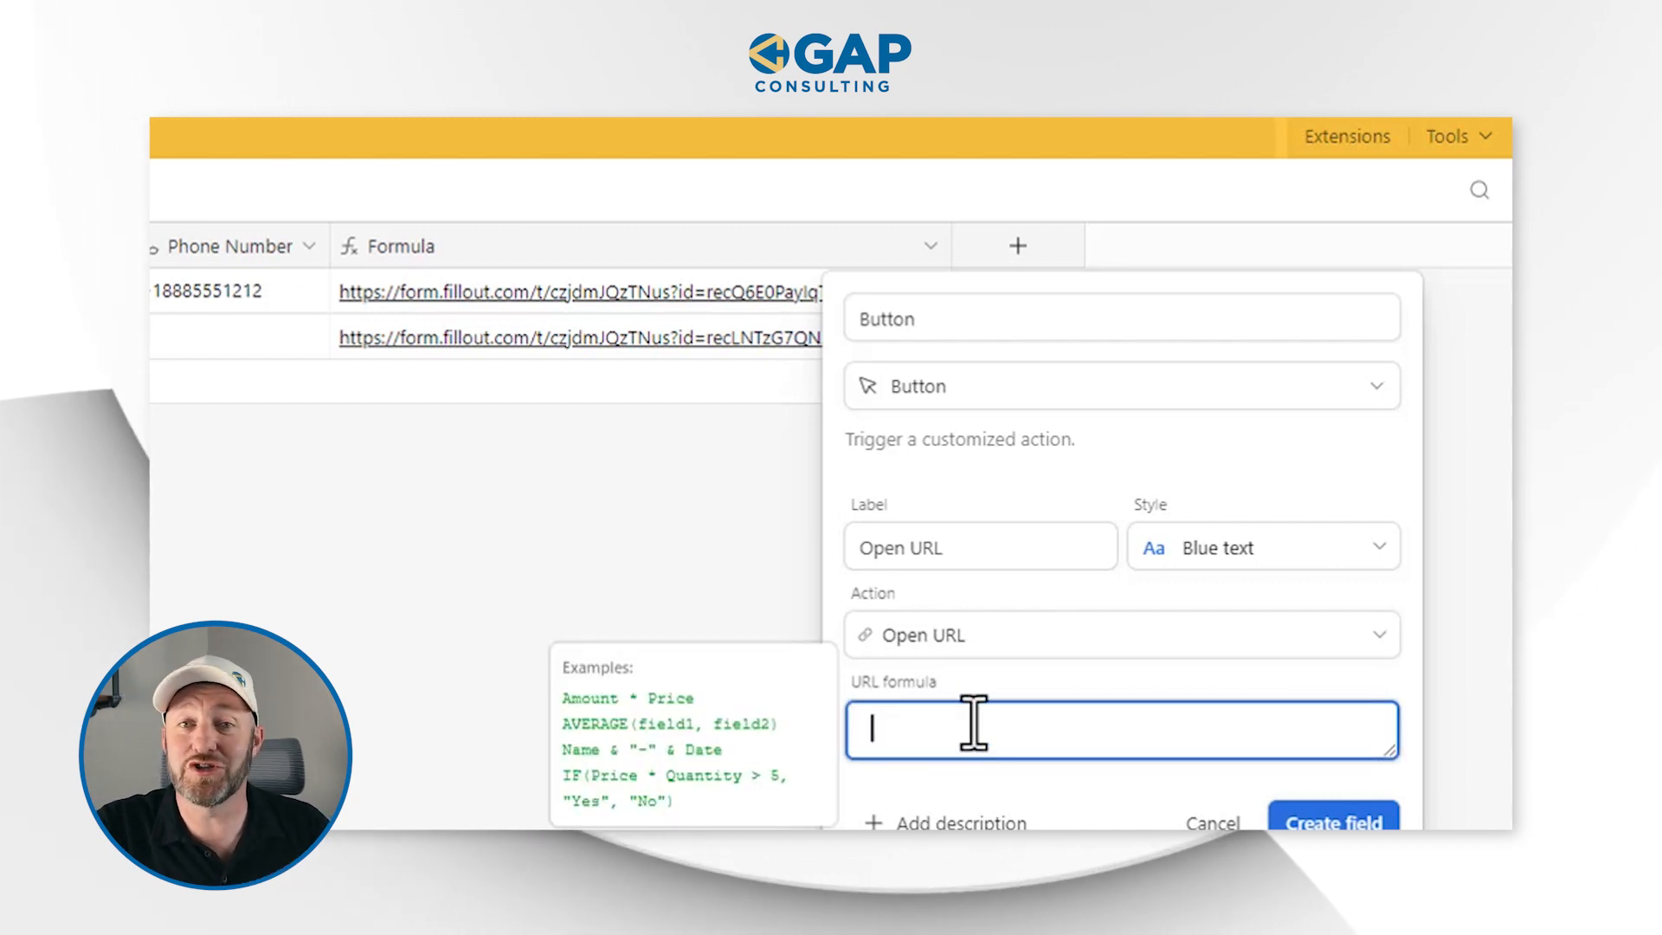
key(ctrl+v)
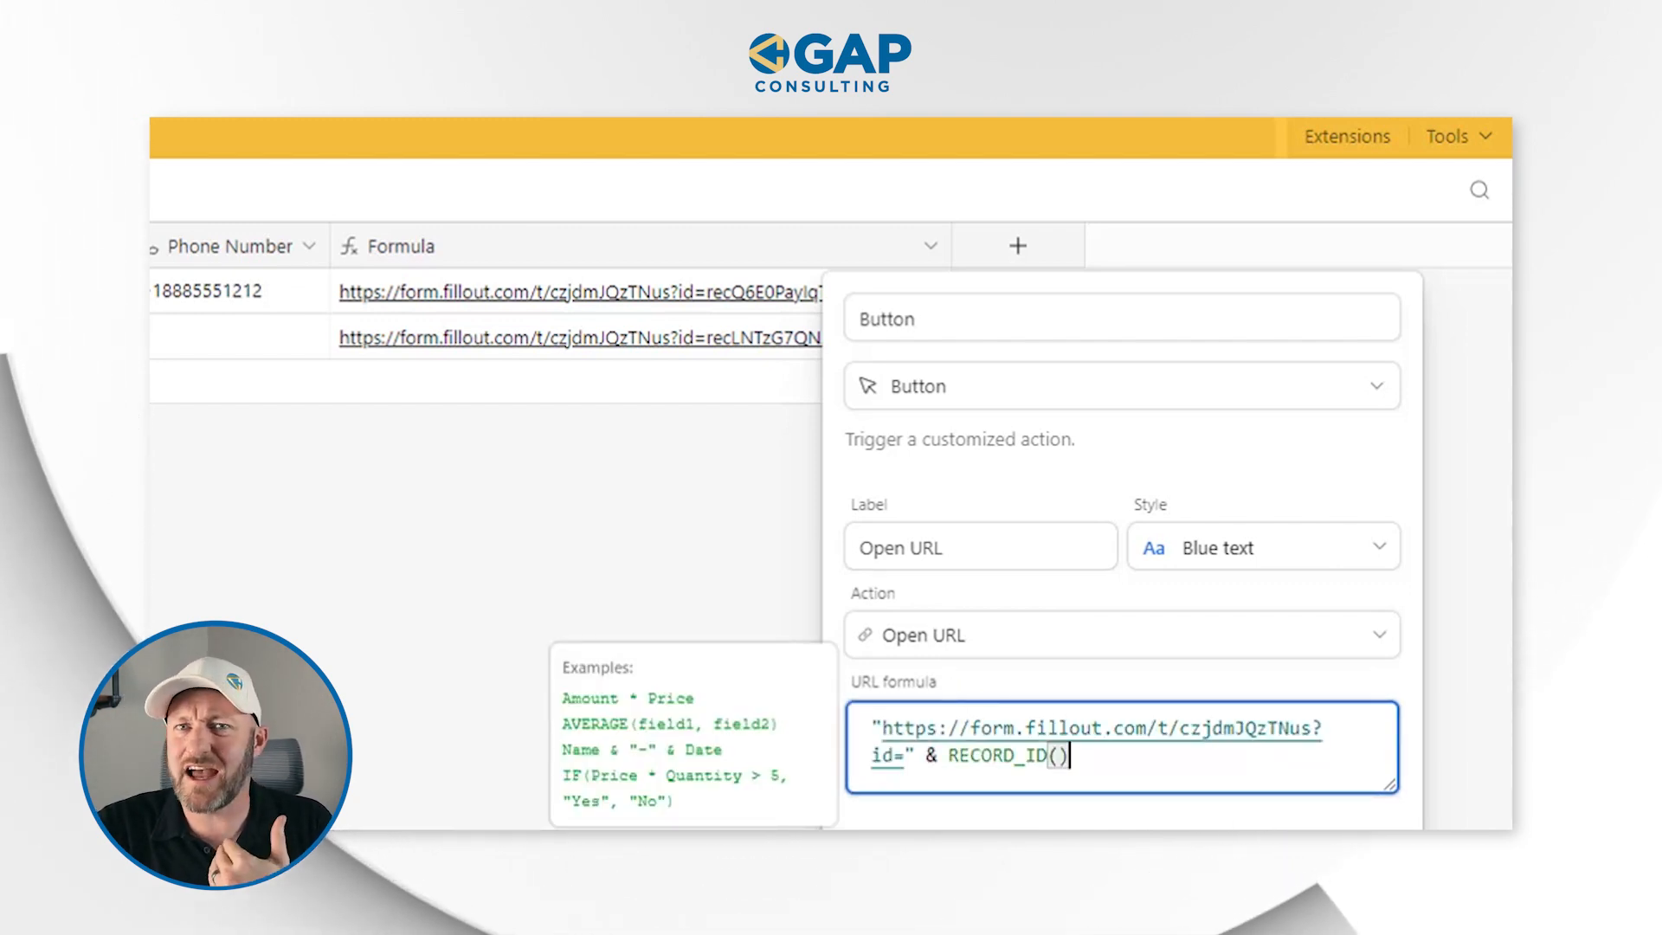
click(1311, 924)
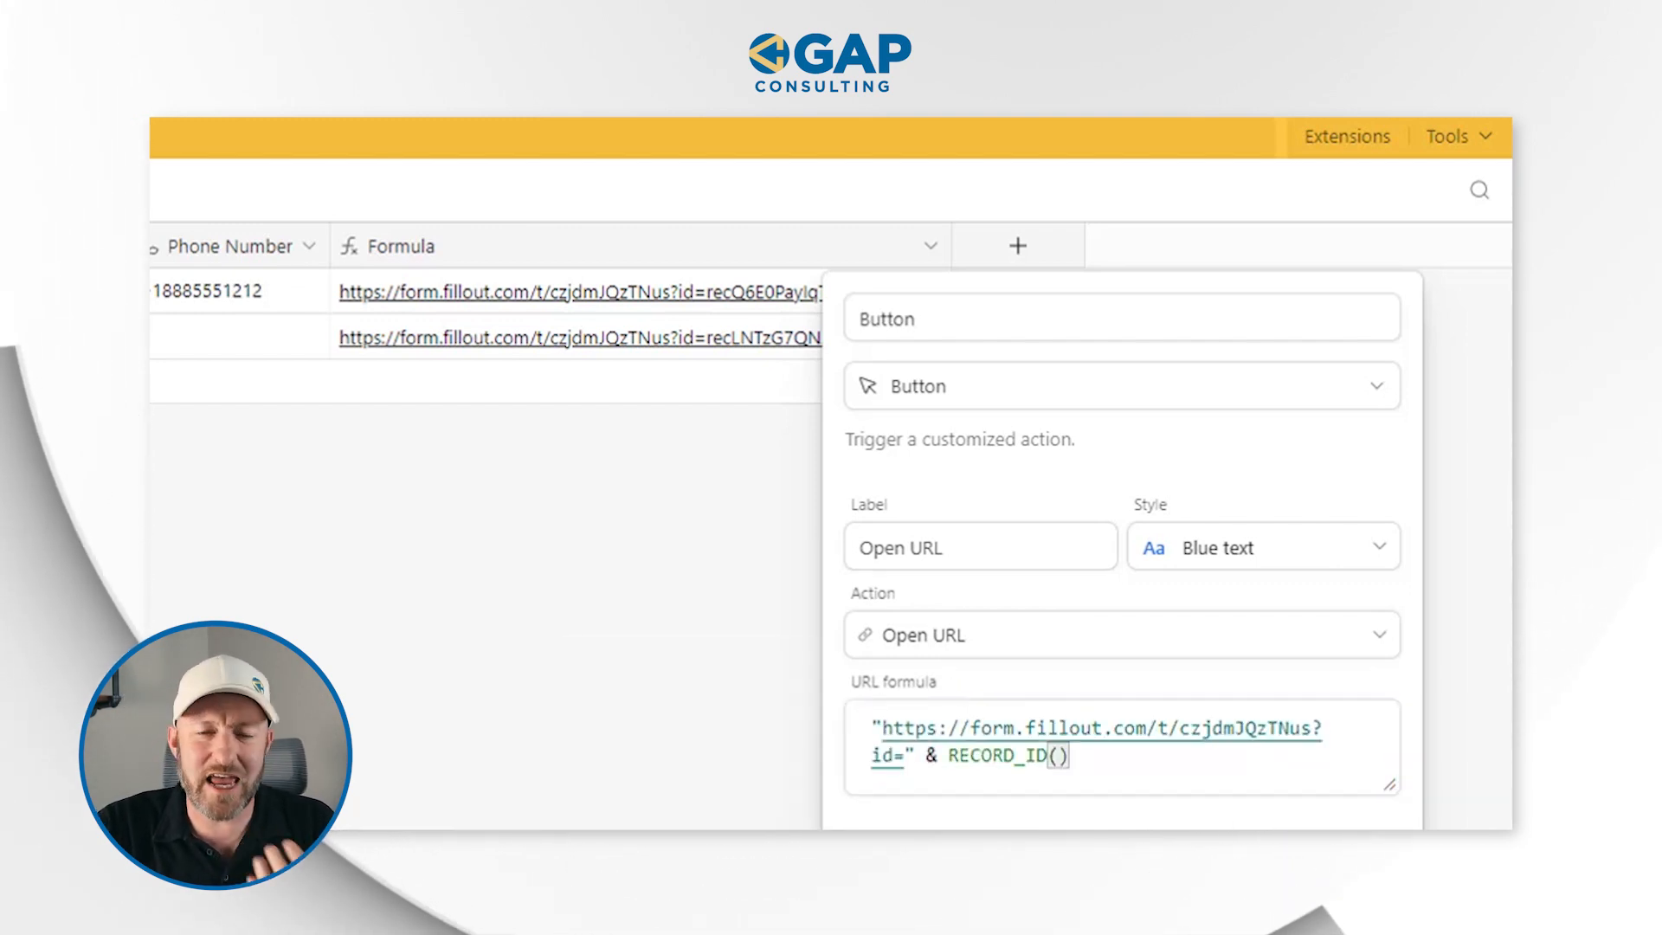
Hide the Formula field containing the long form links from the Contacts grid view
click(673, 299)
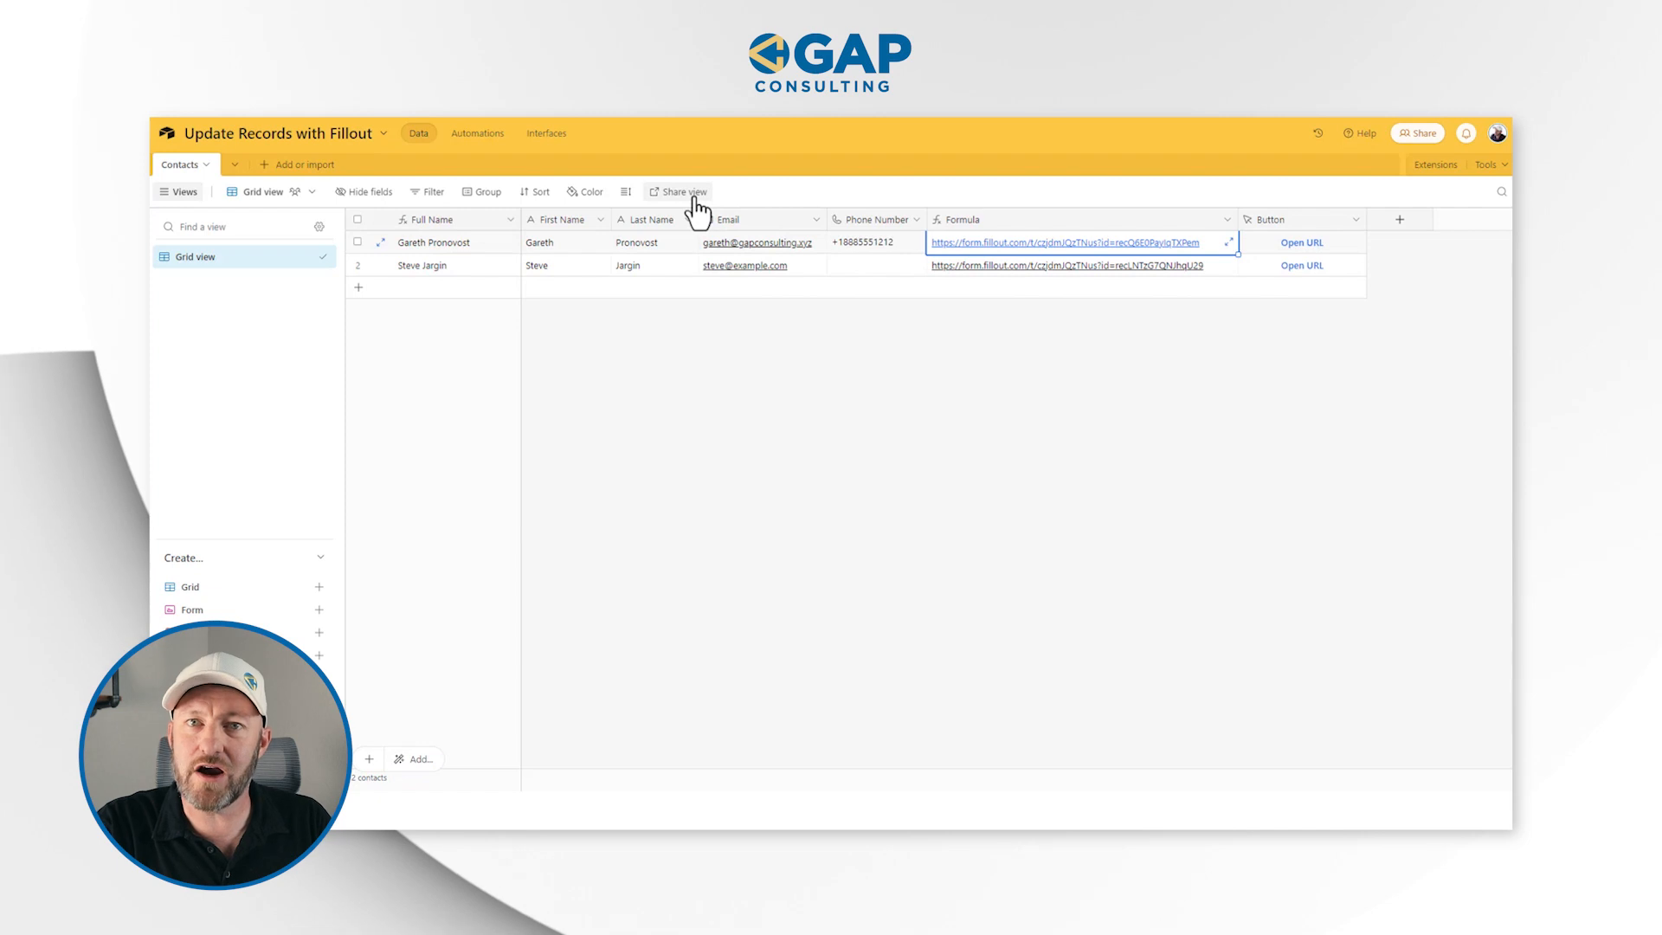
right_click(984, 225)
click(1124, 605)
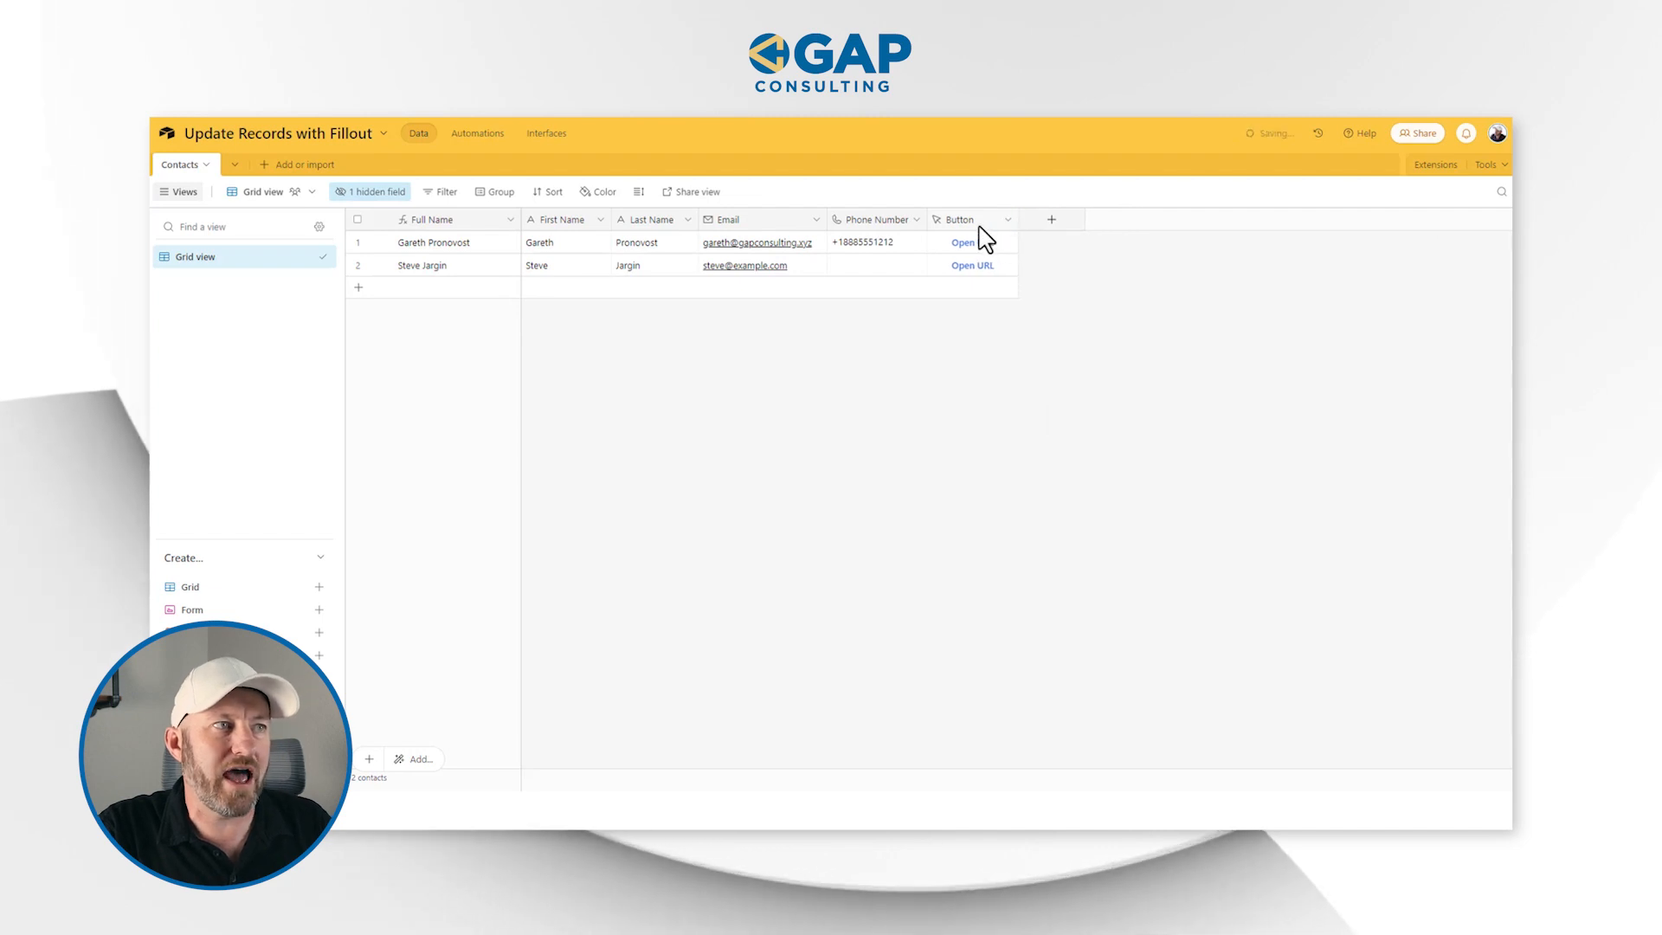
Set the Button field's label to Update Information and widen its column to fit the full label
double_click(975, 225)
click(952, 370)
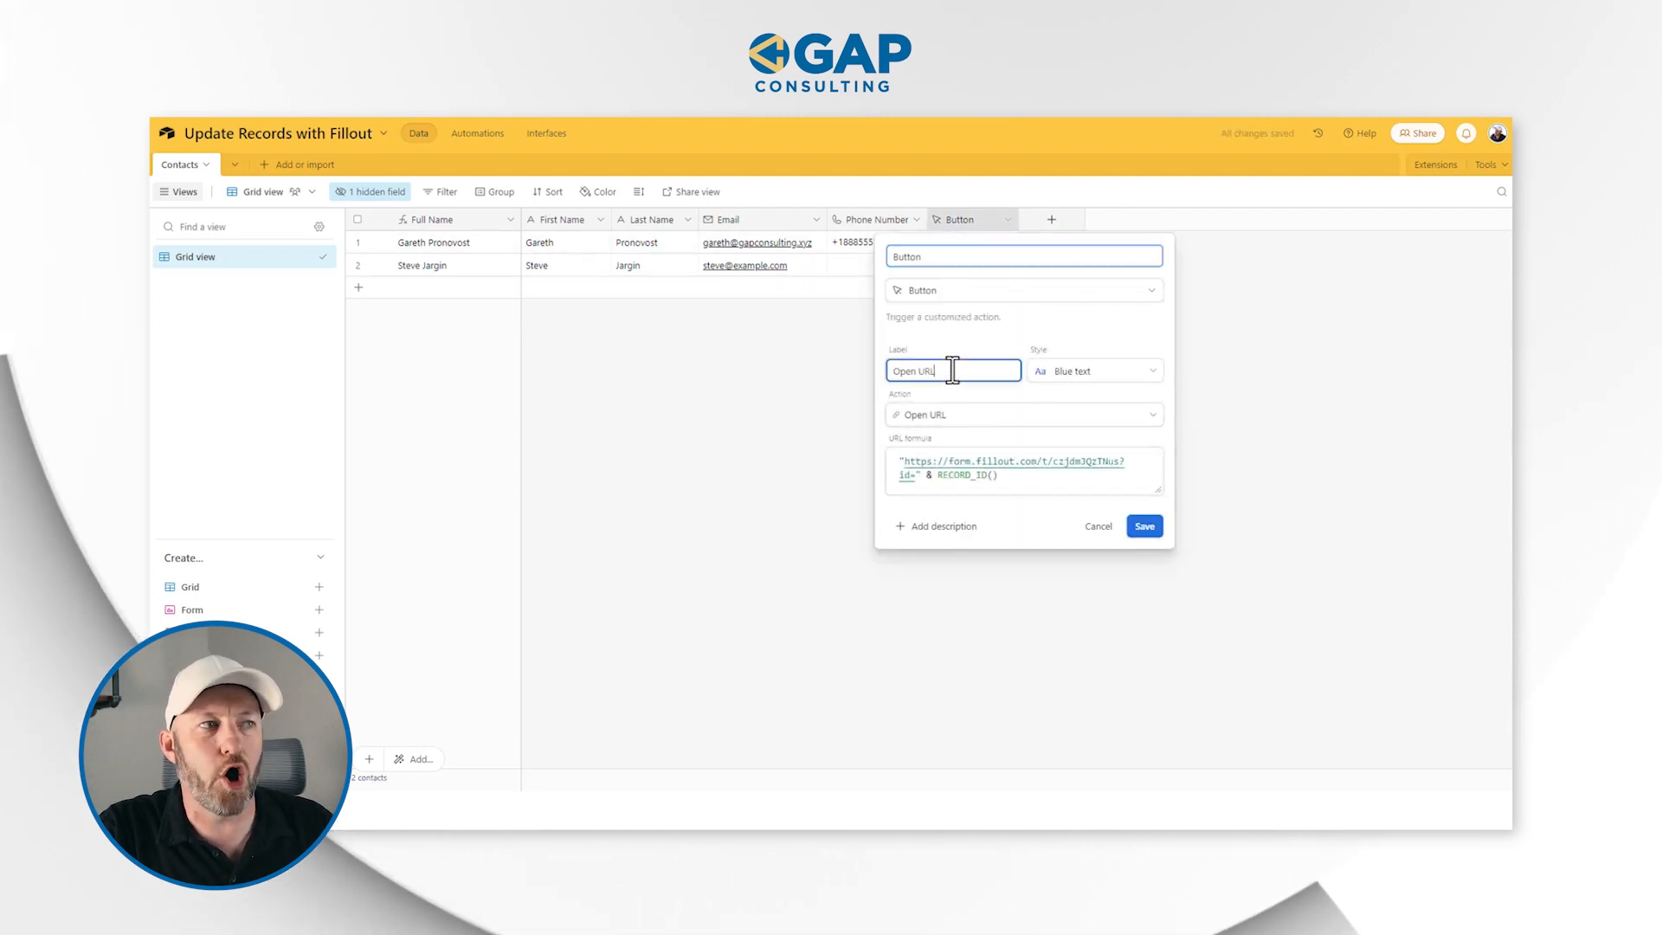
text(Update Information)
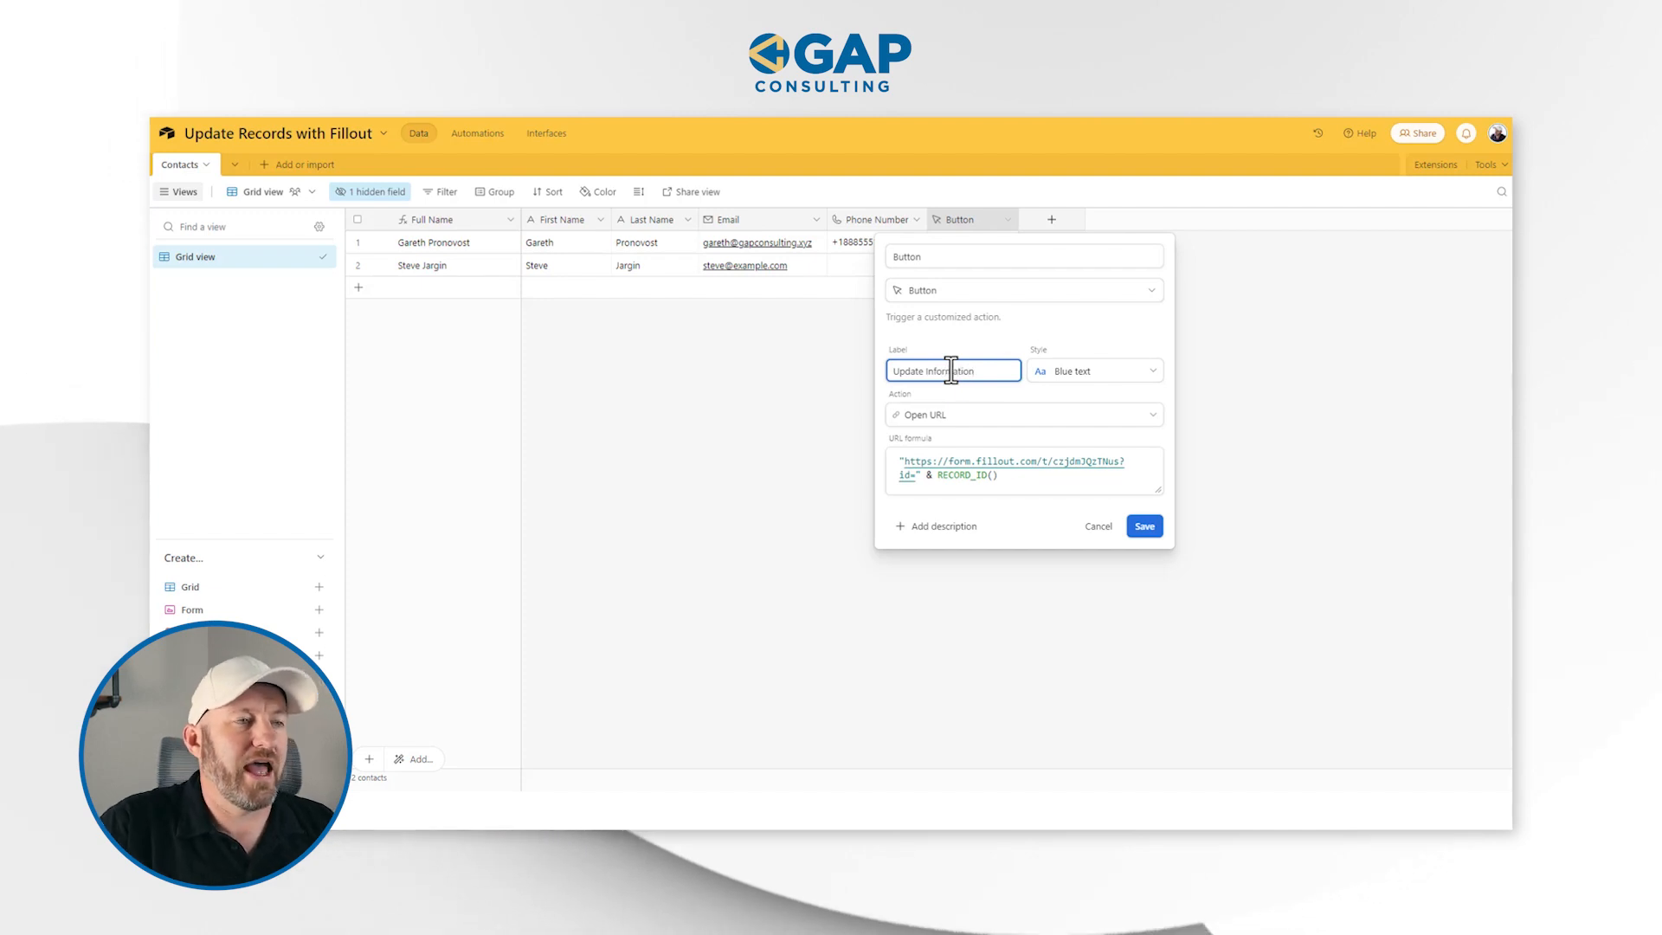
click(1138, 527)
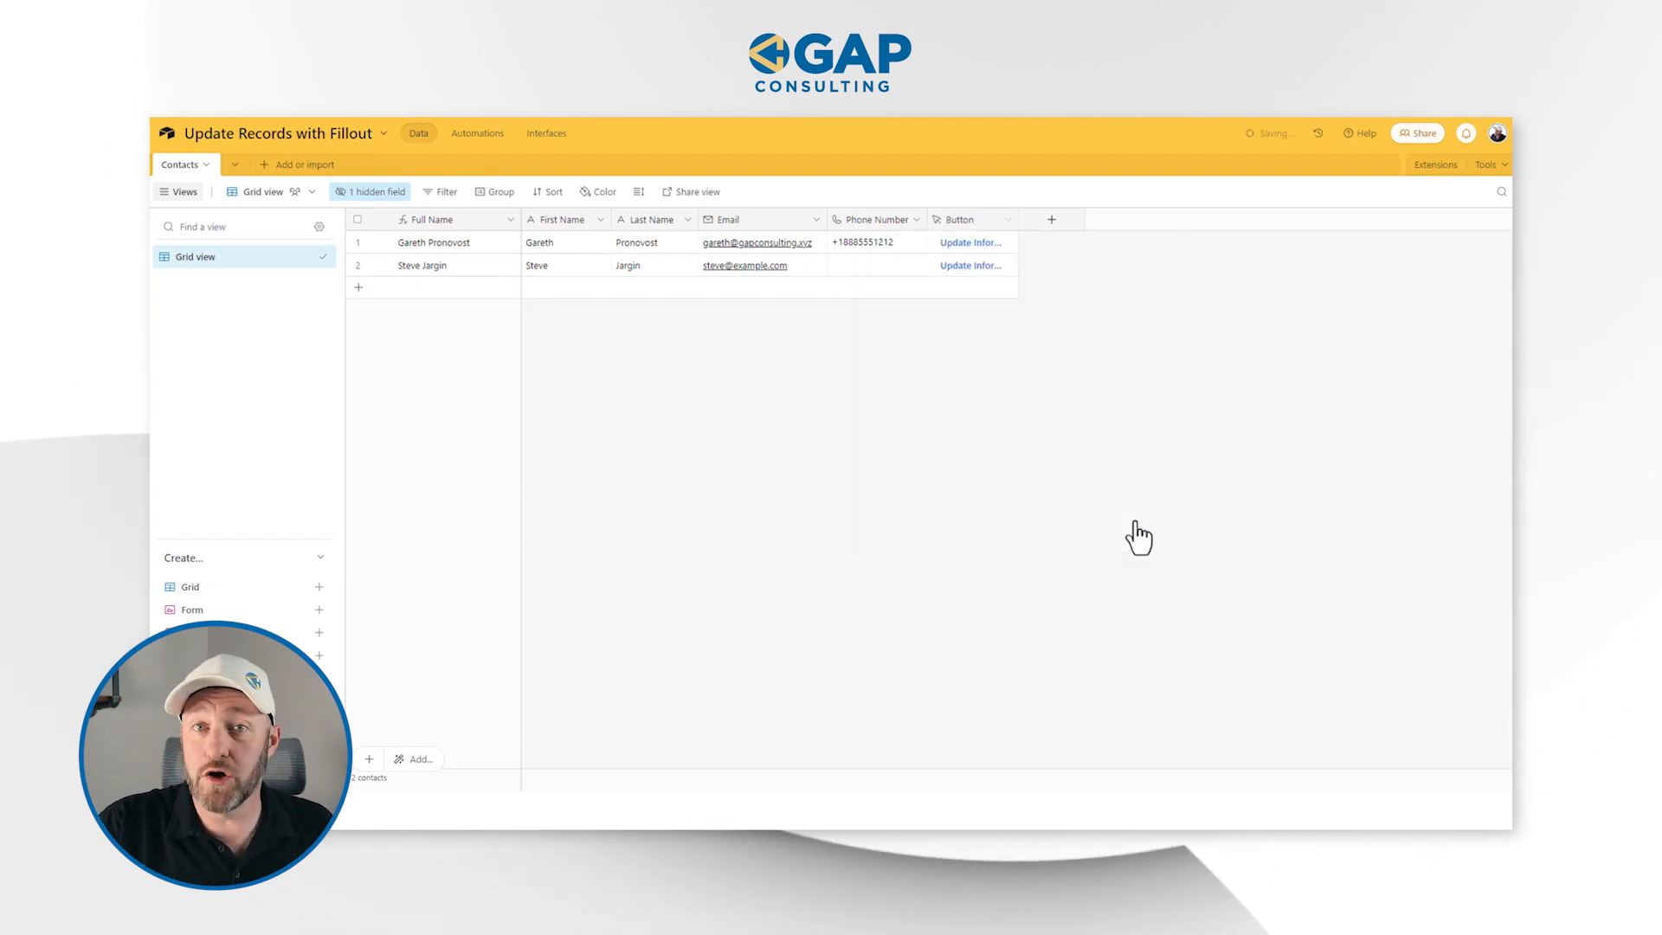
drag(1018, 219, 1045, 219)
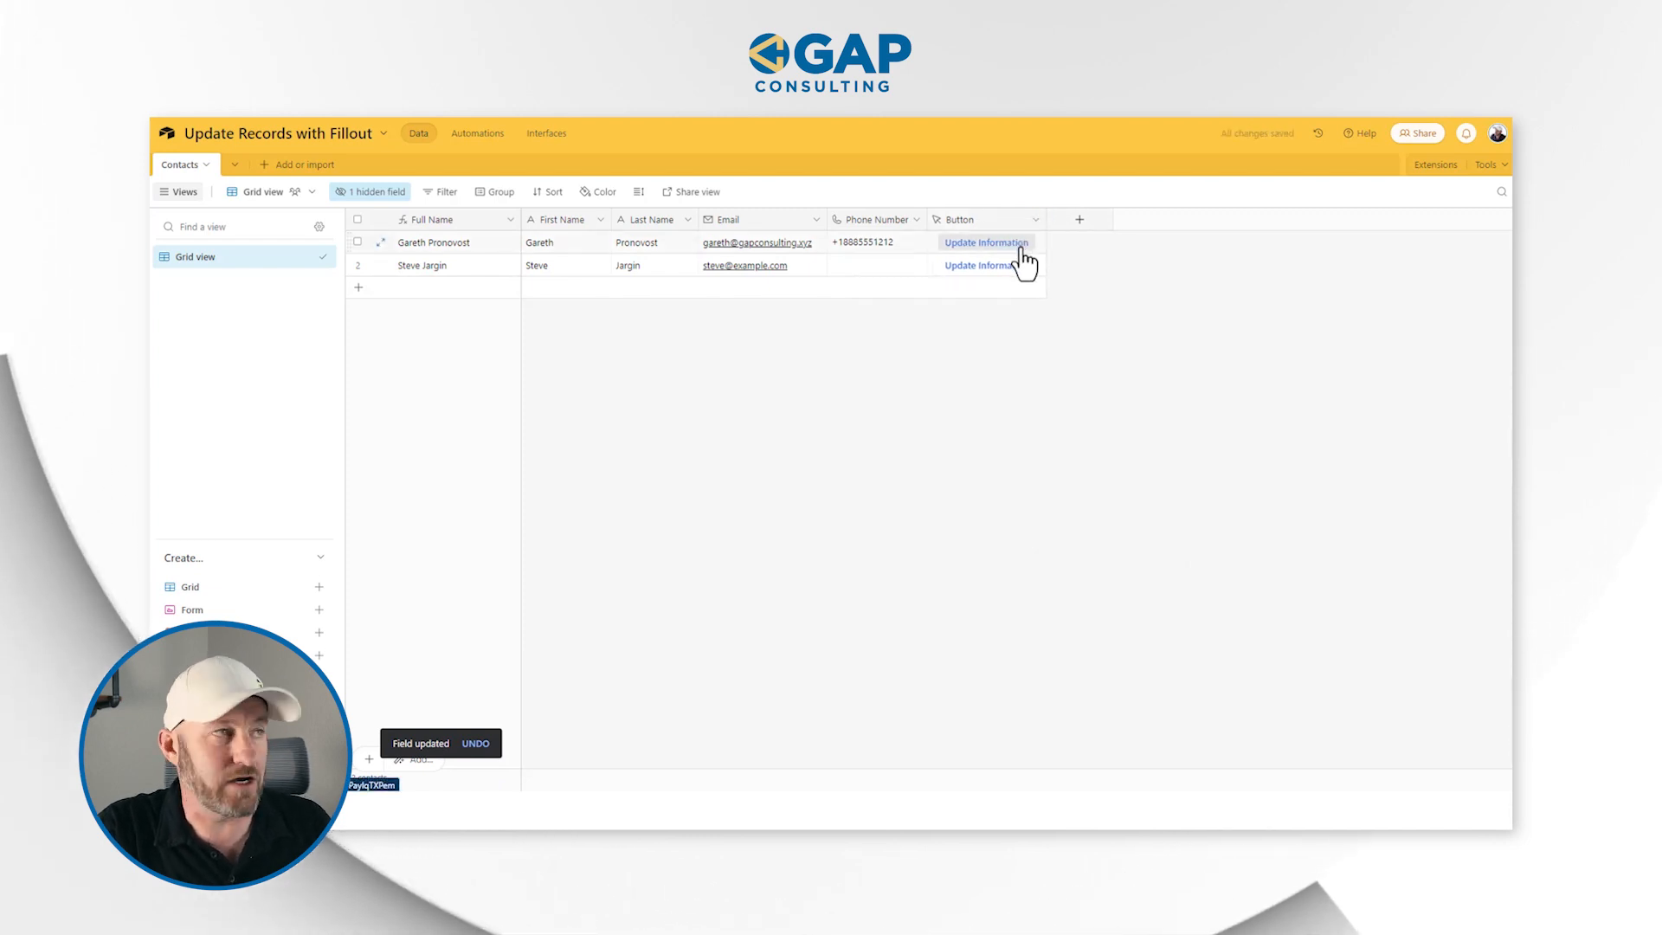
Create a shareable link for the Contacts grid view and open the shared view
click(713, 193)
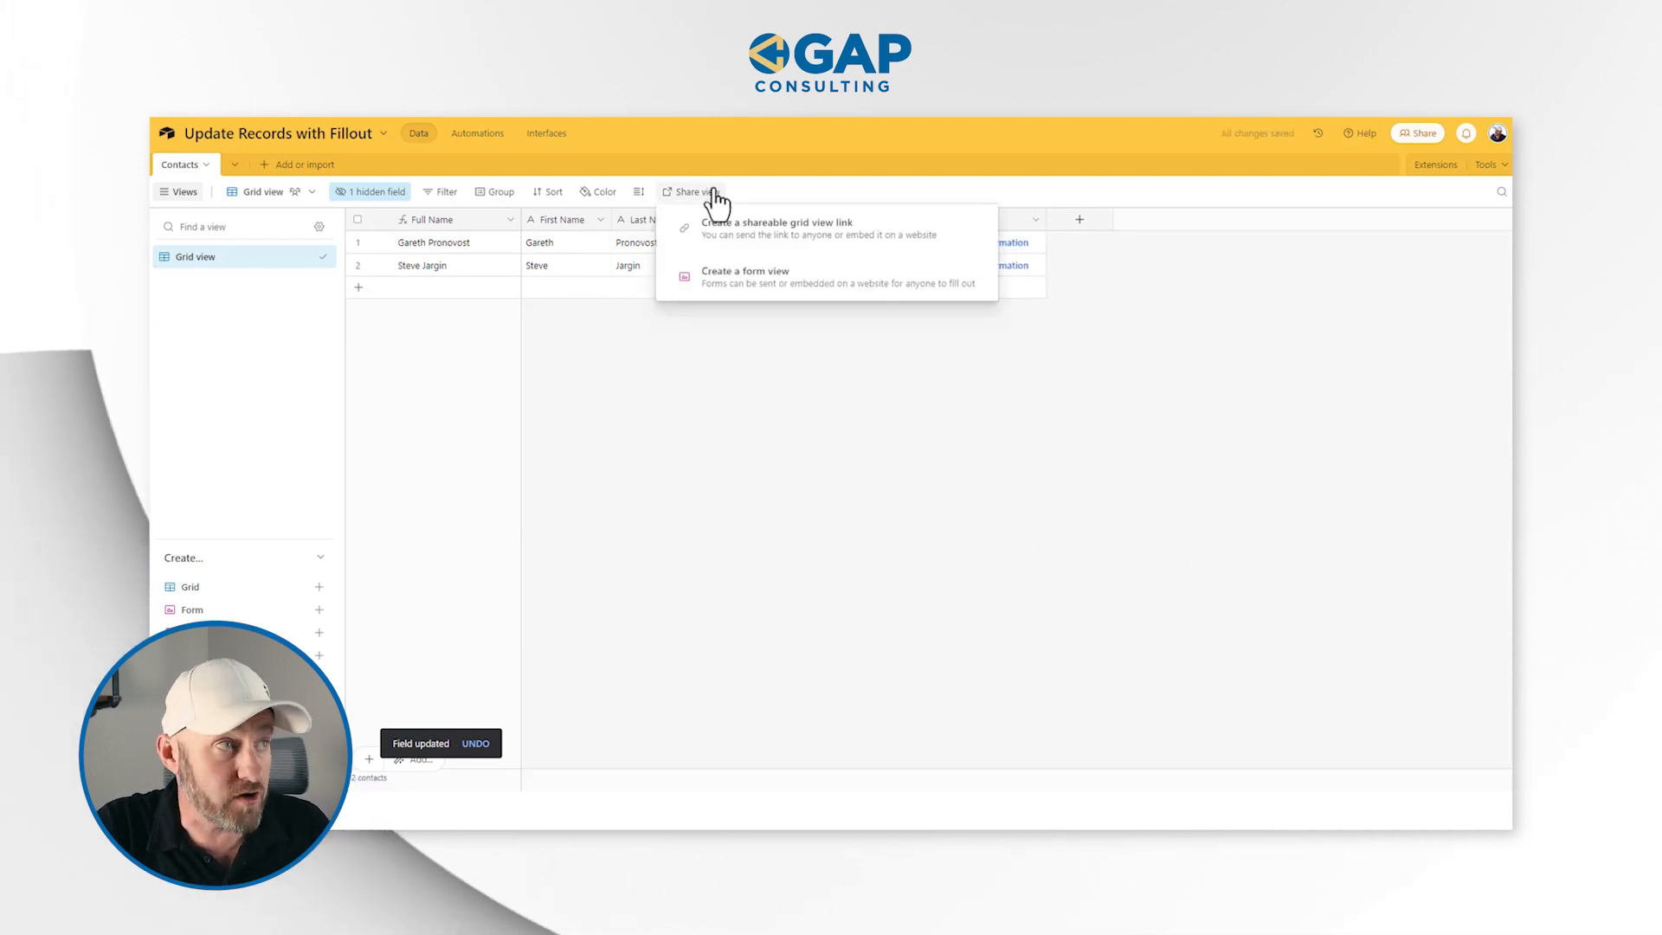
click(754, 242)
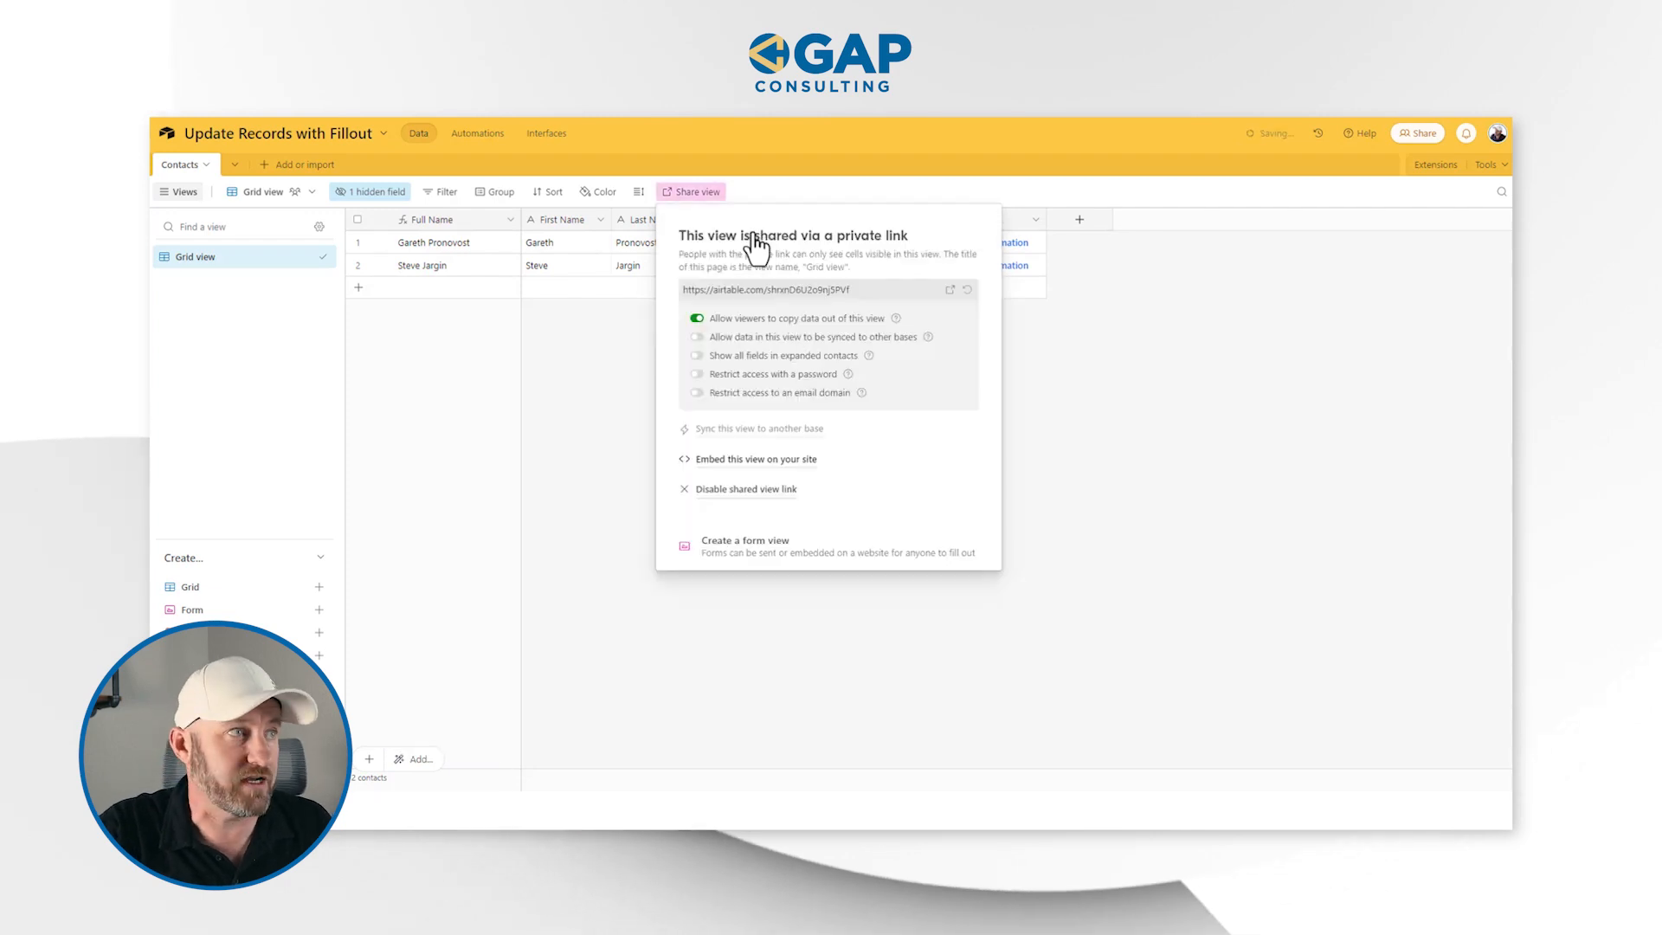
click(949, 291)
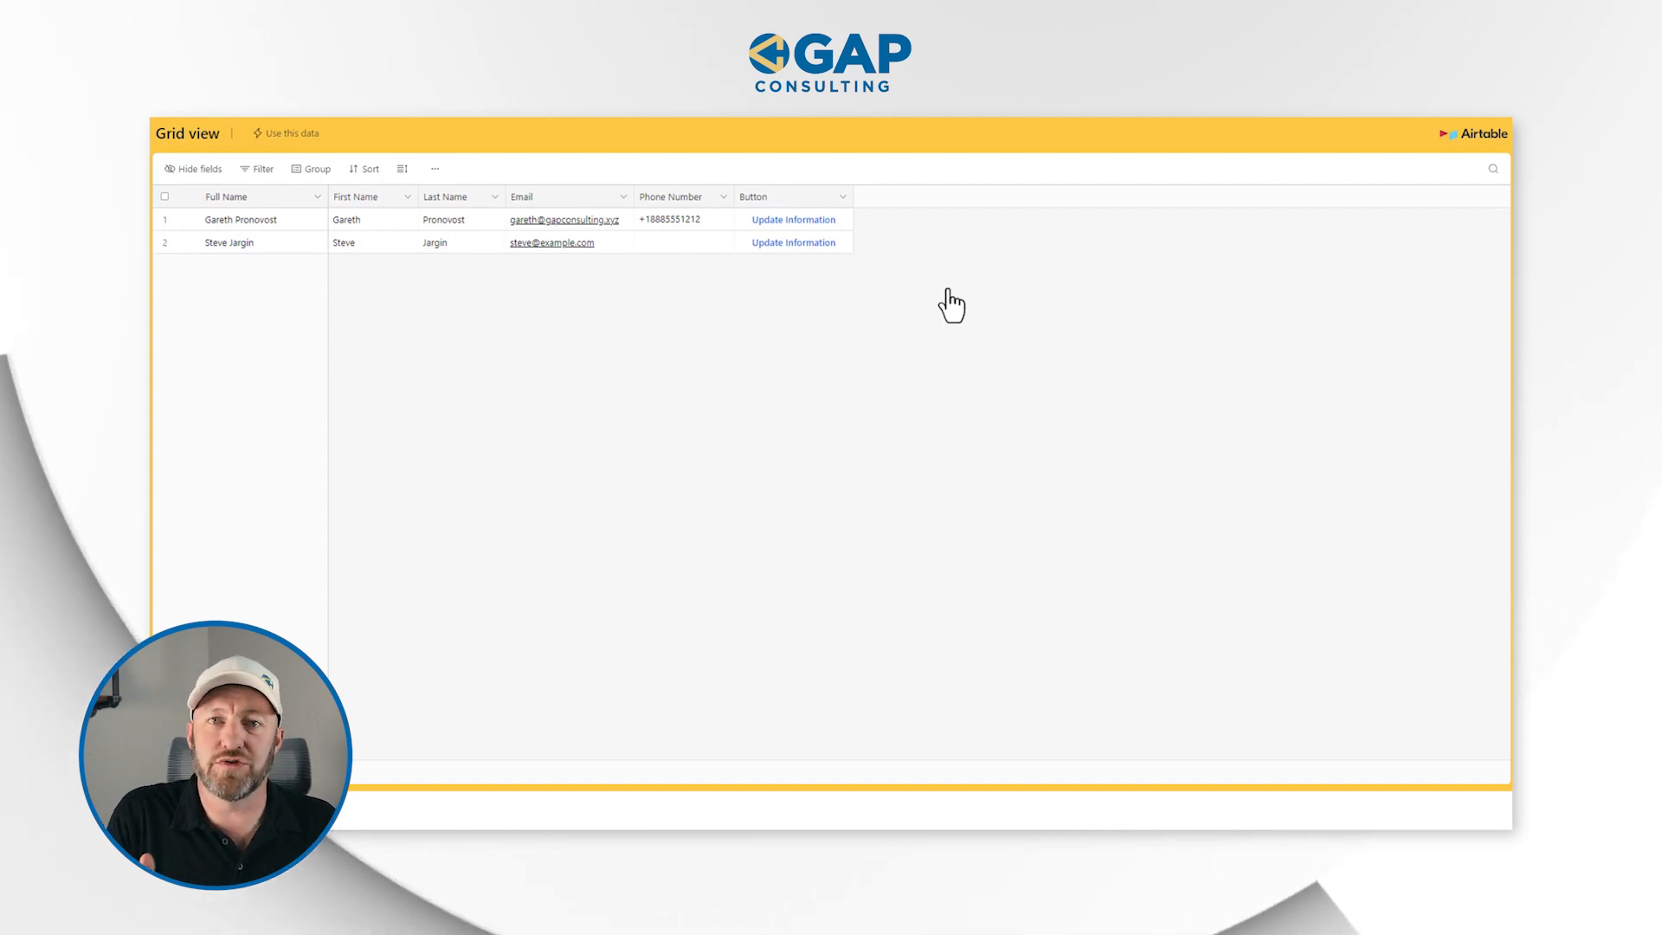
Open the second contact's form with its Update Information button, submit it with a lengthened first name, and refresh the shared view
click(818, 242)
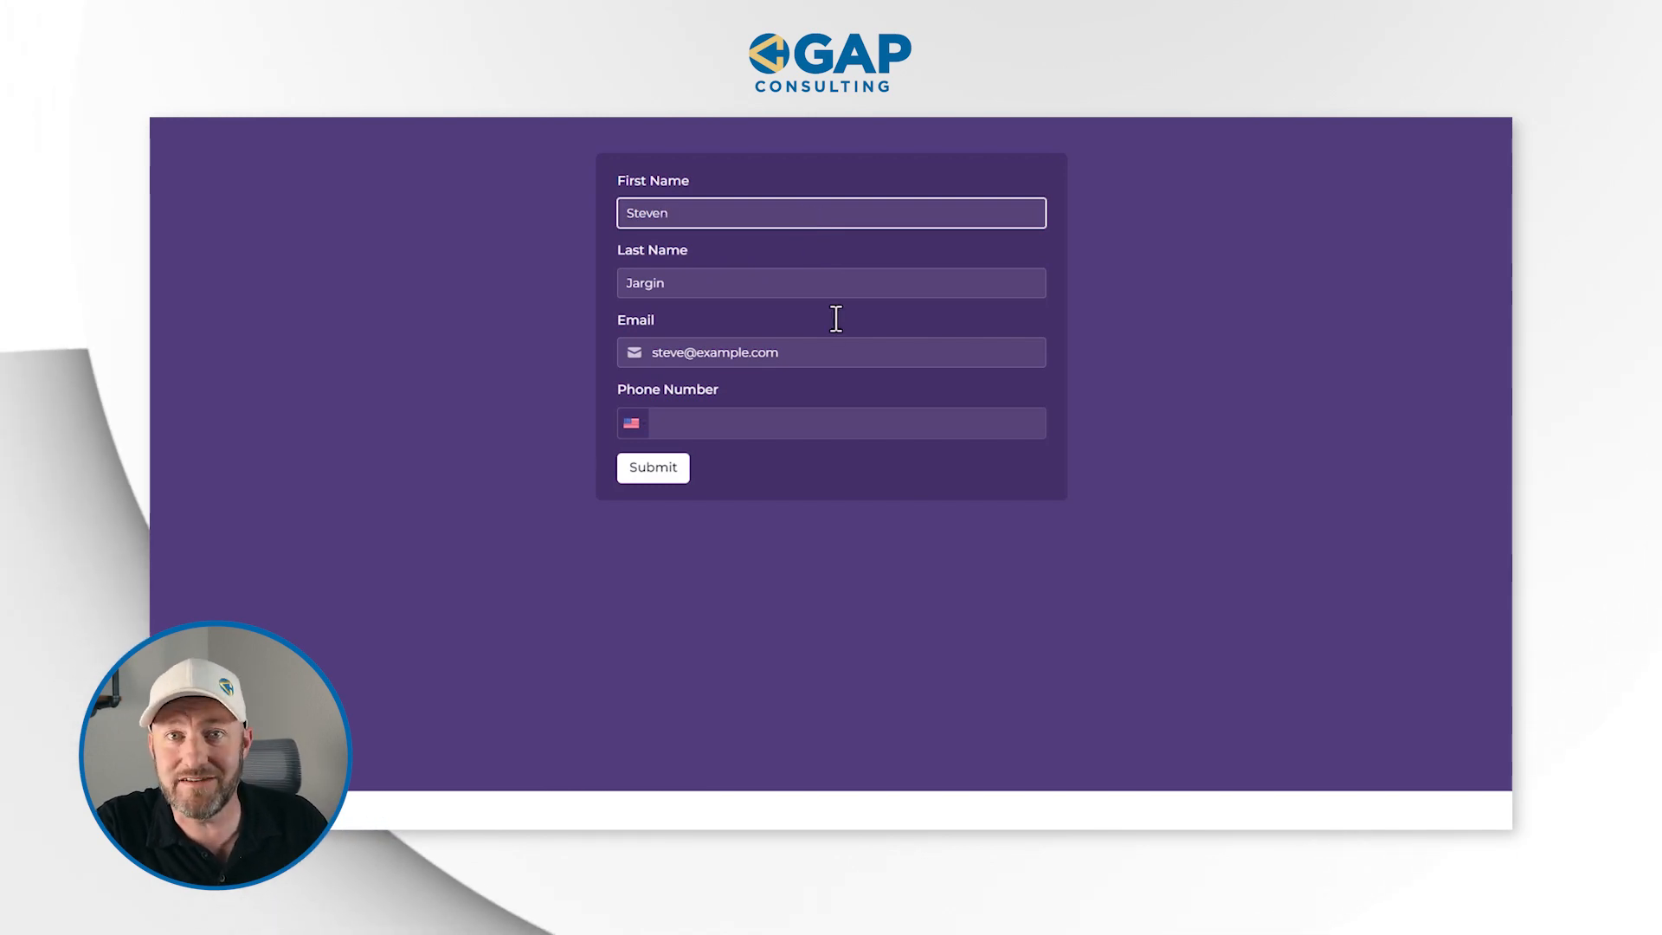
click(663, 472)
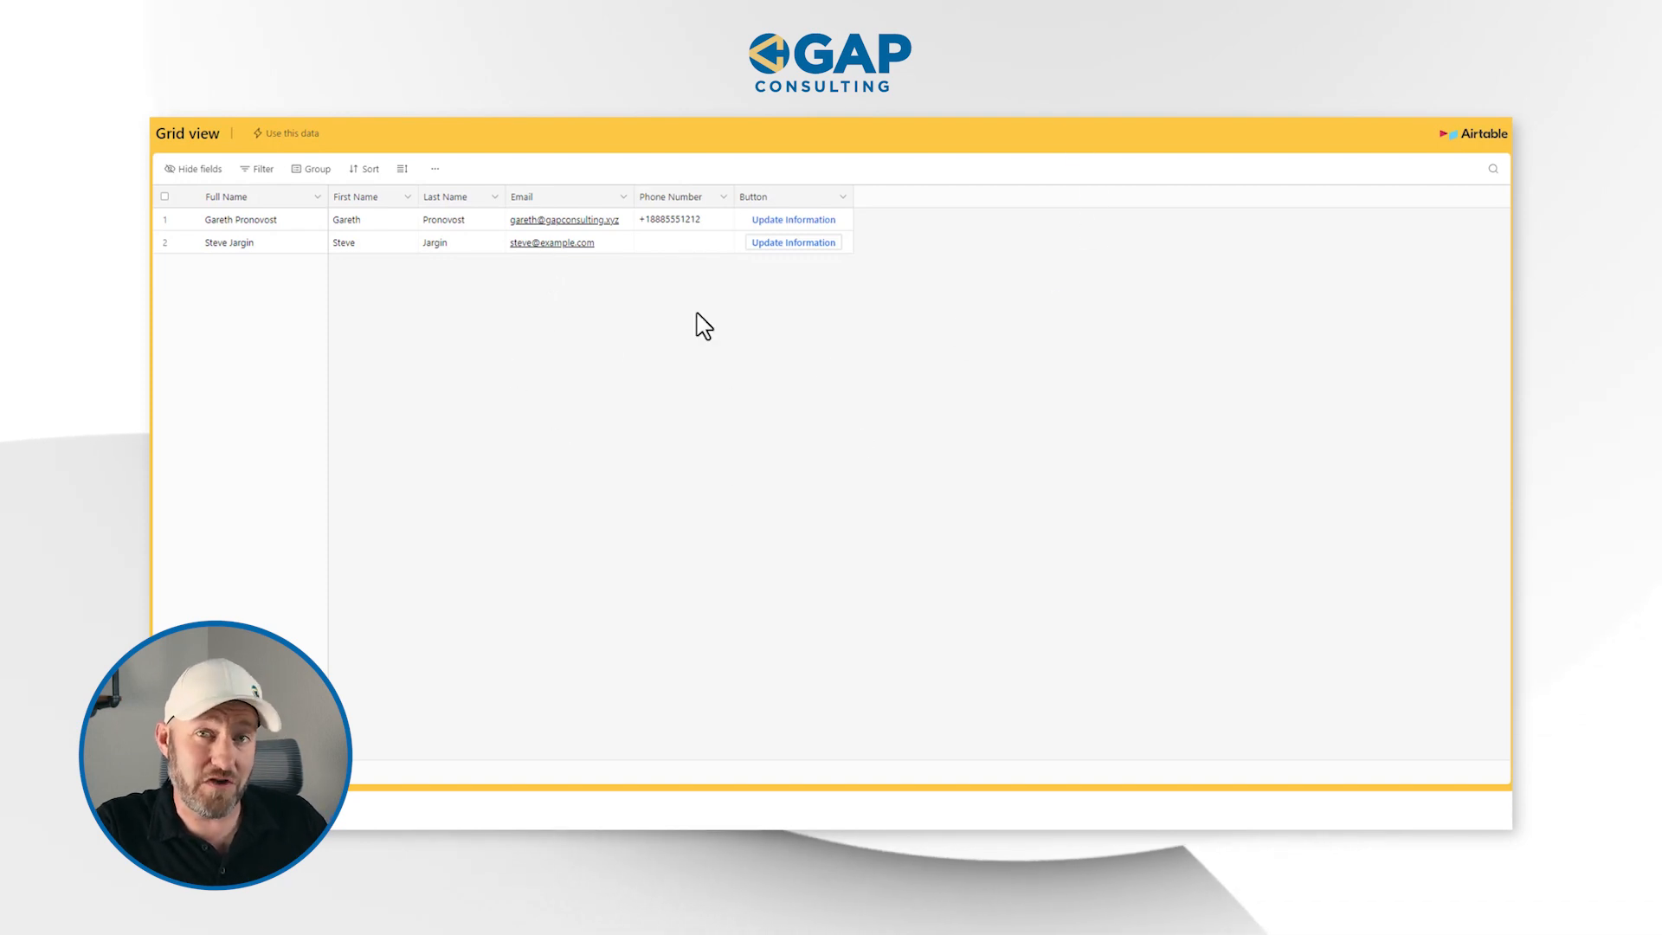
click(211, 105)
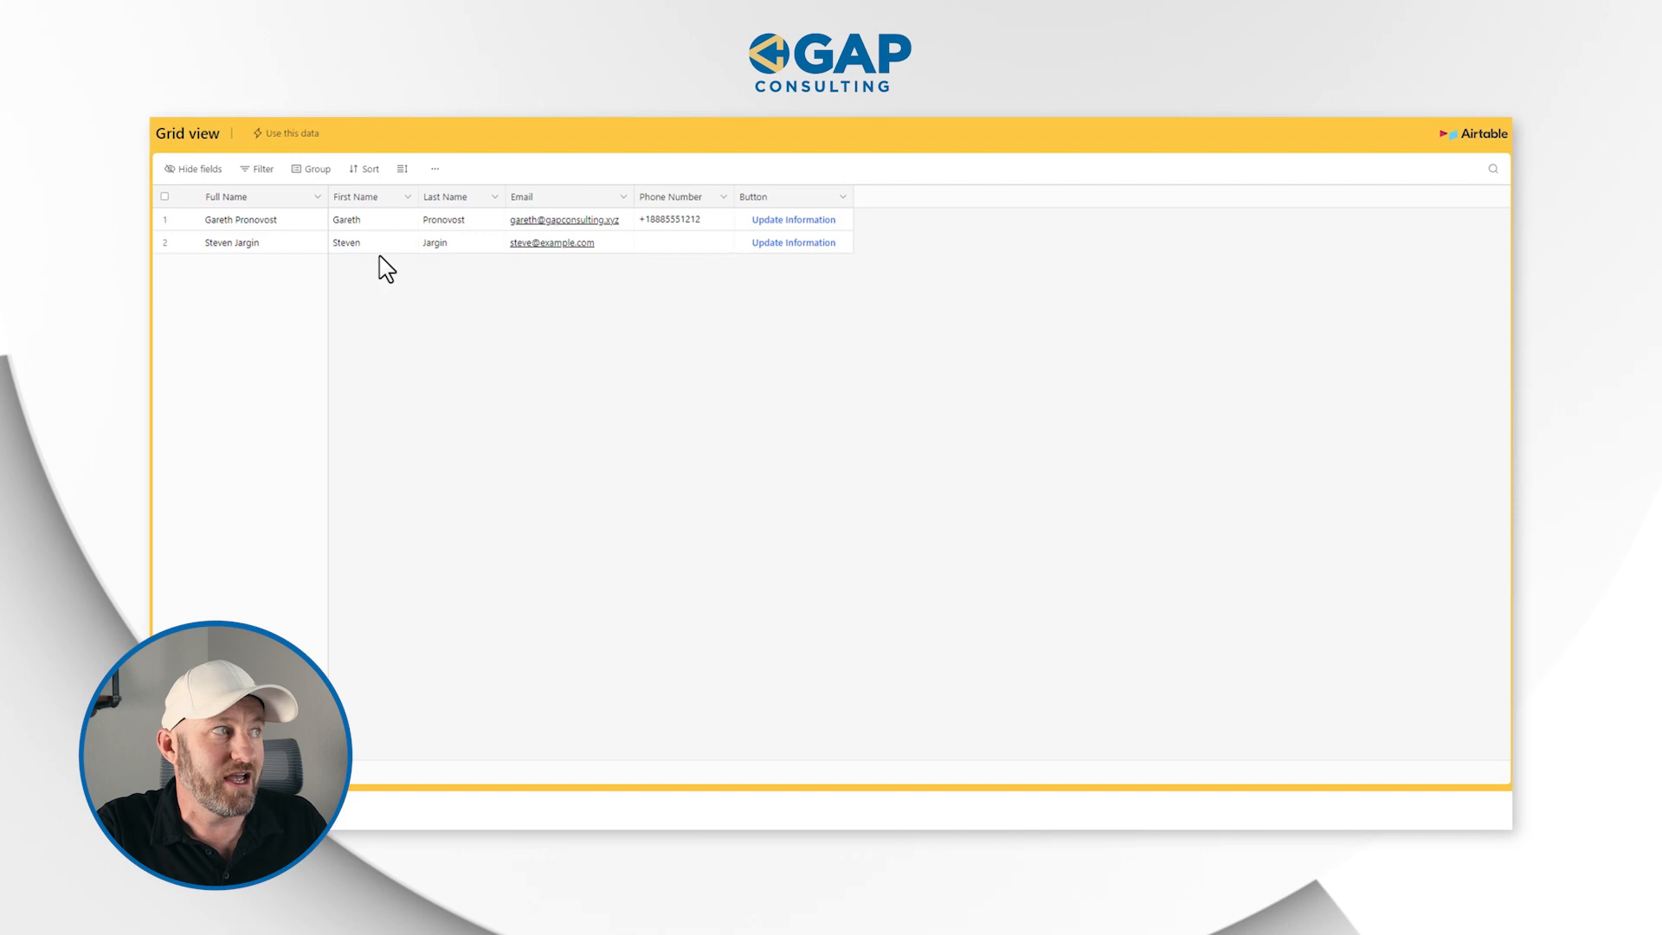